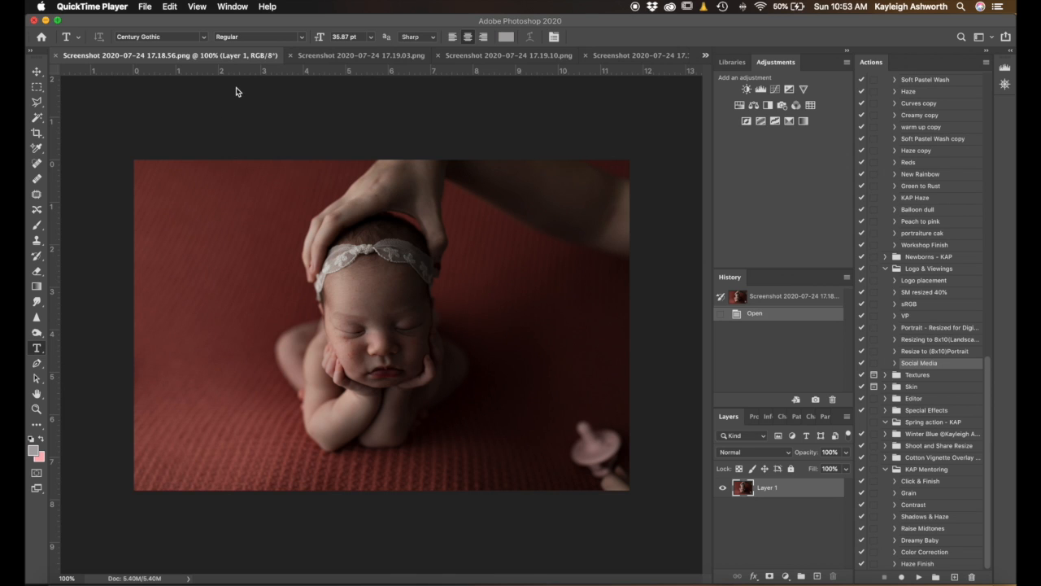
# Compare the four open newborn screenshots with the combined image in 1F9A1709.PSD.
pyautogui.click(707, 59)
pyautogui.click(705, 57)
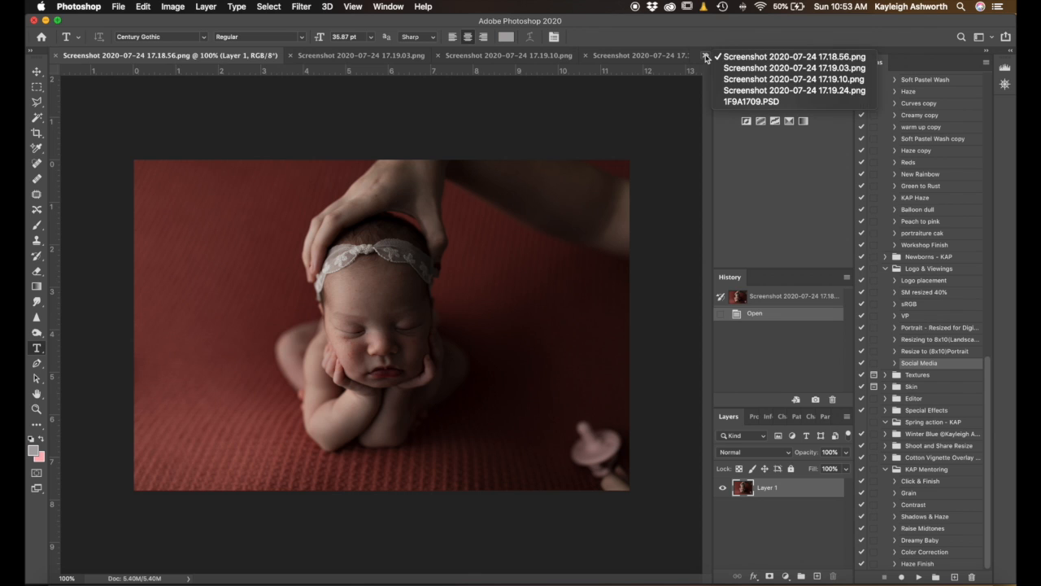
pyautogui.click(732, 103)
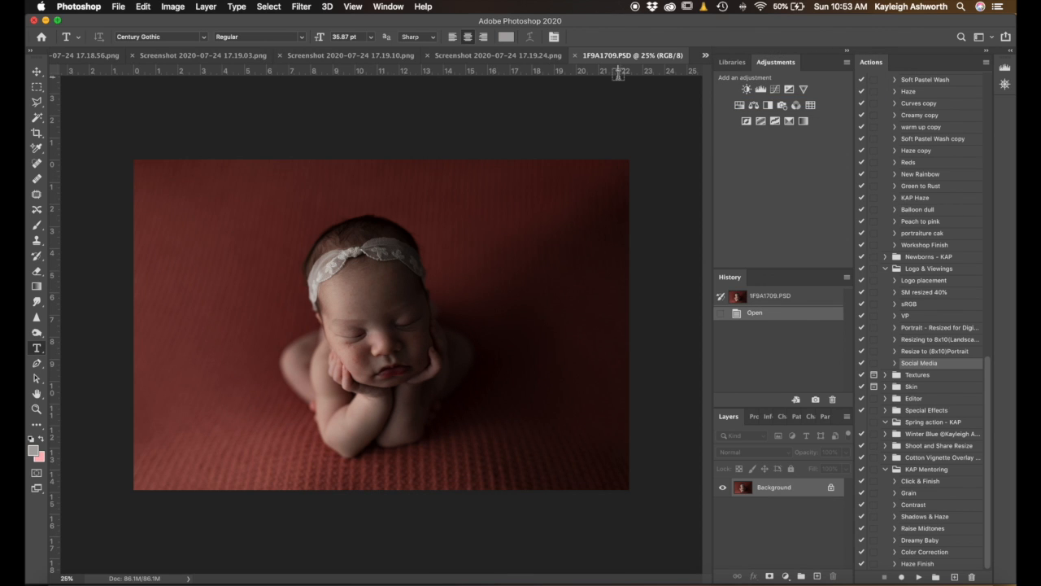
pyautogui.click(92, 56)
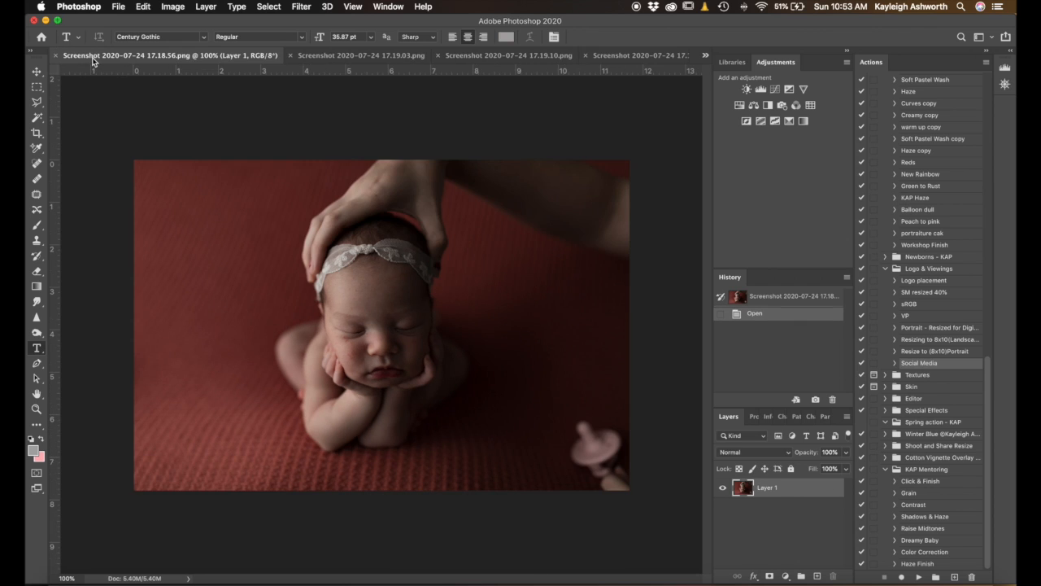
pyautogui.click(325, 59)
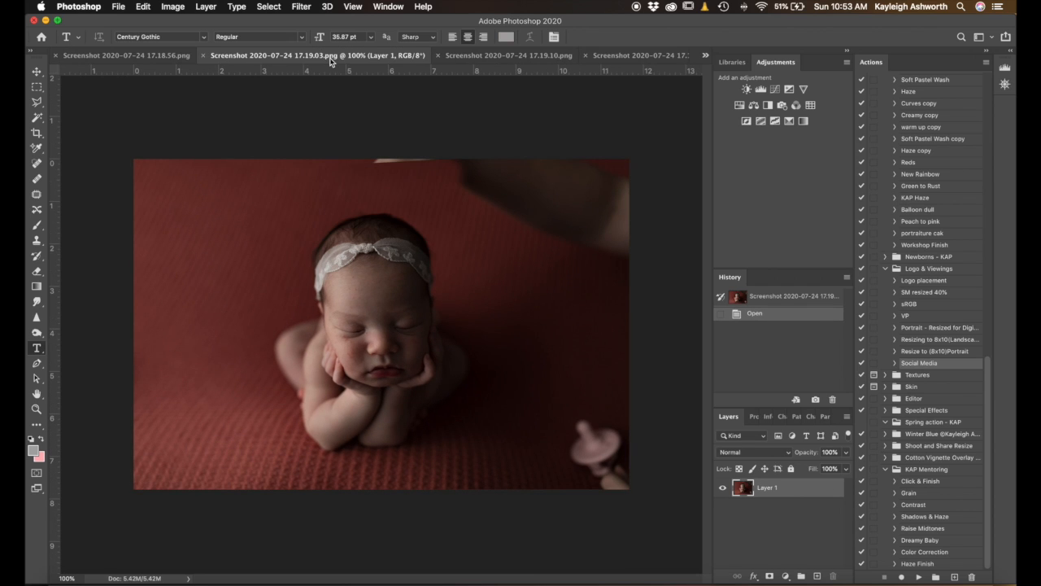
pyautogui.click(482, 57)
pyautogui.click(635, 57)
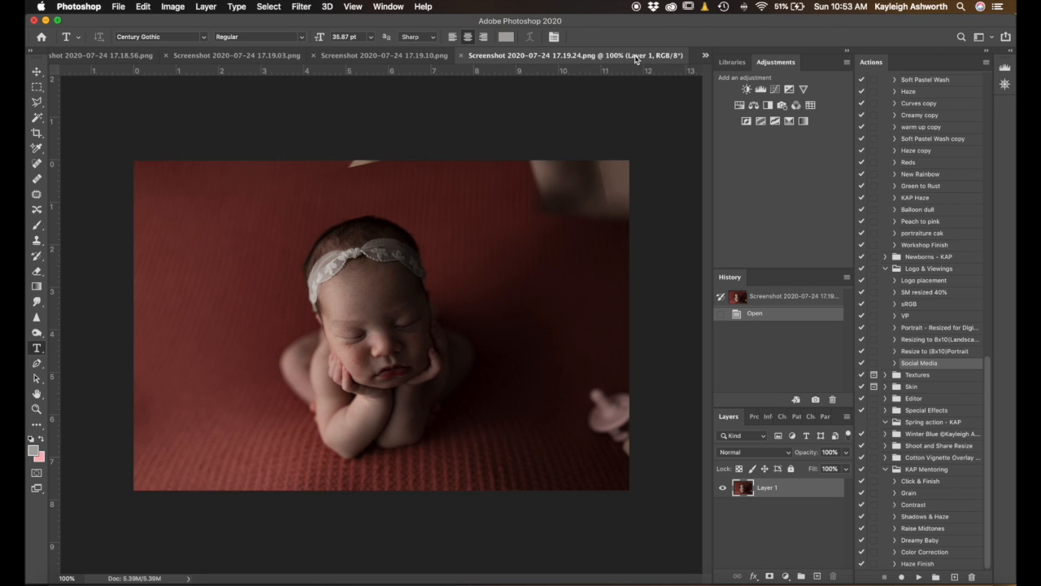
pyautogui.click(705, 57)
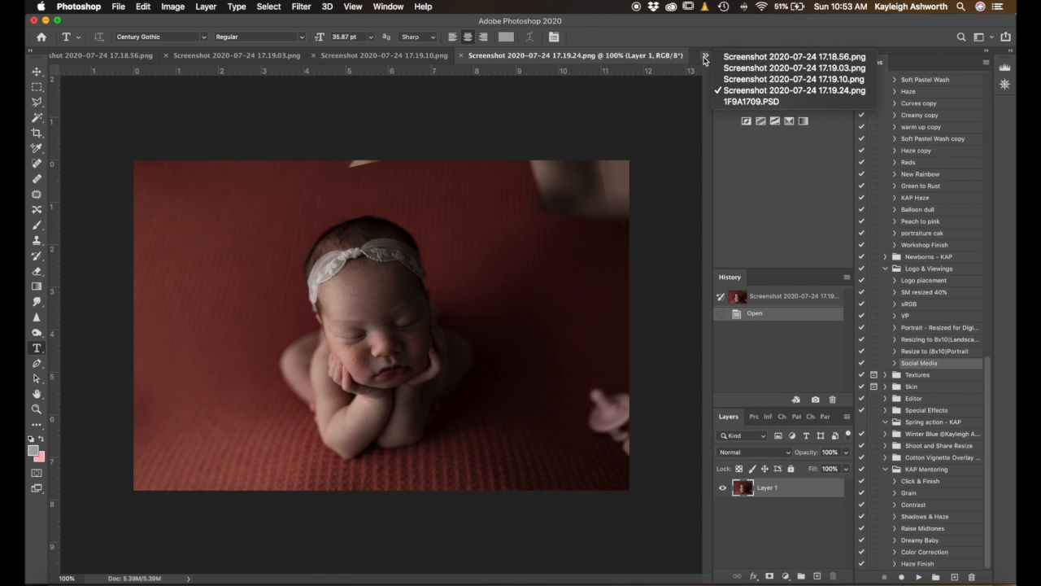
pyautogui.click(748, 102)
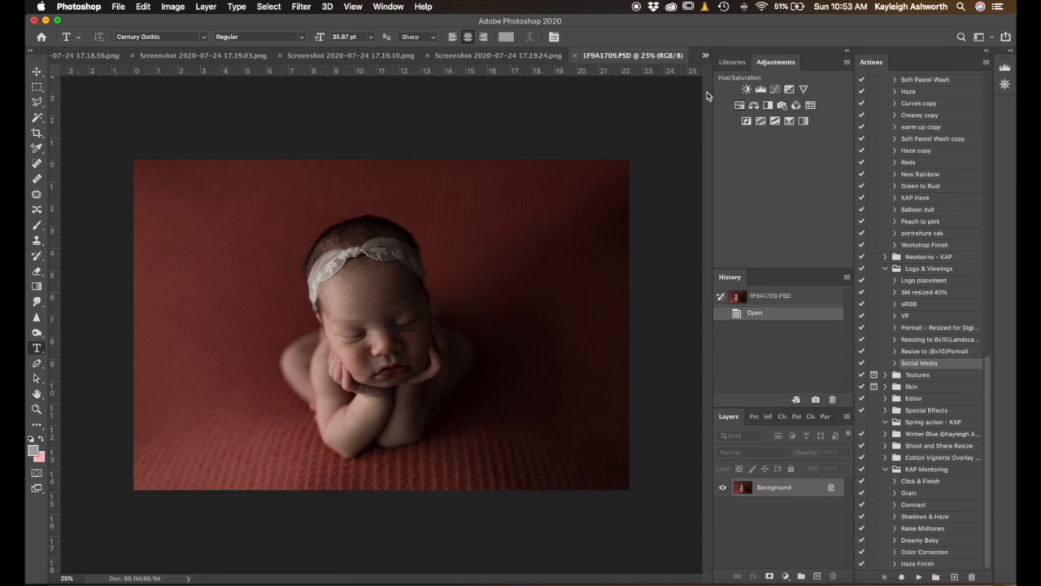
# Close the four screenshot documents, keeping only 1F9A1709.PSD open.
pyautogui.click(57, 57)
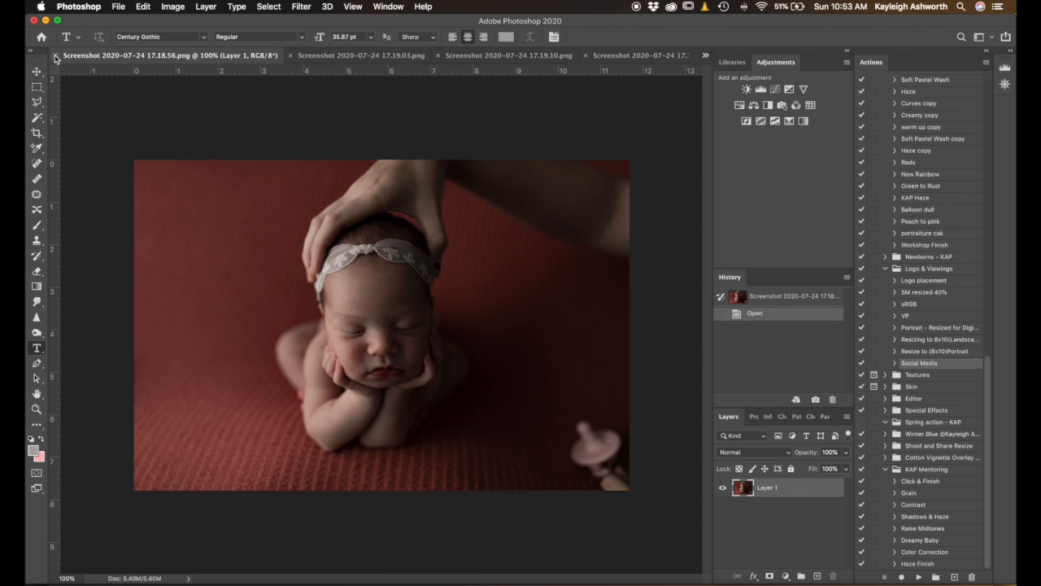
pyautogui.click(56, 56)
pyautogui.click(56, 56)
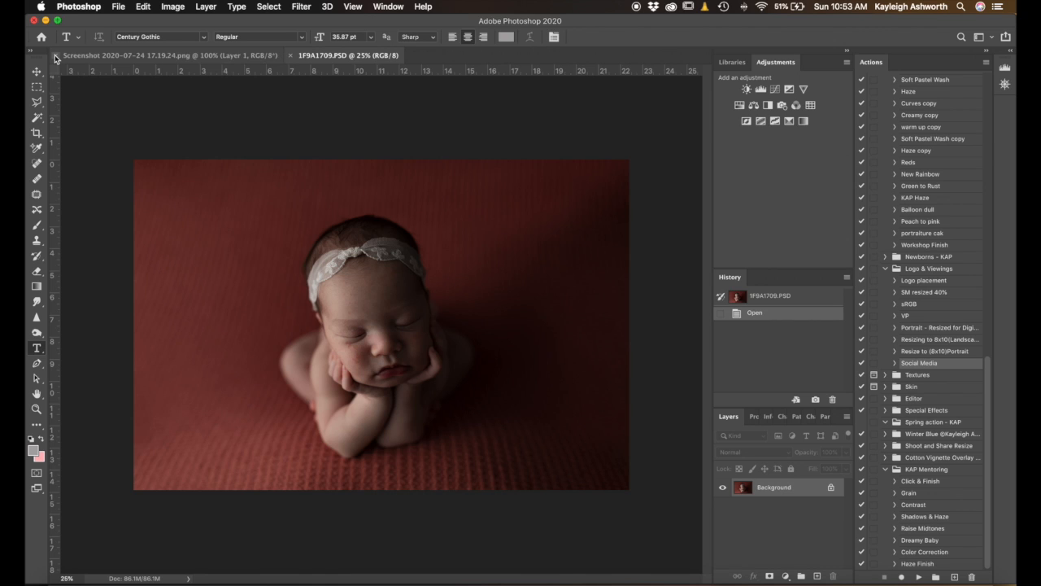
pyautogui.click(56, 56)
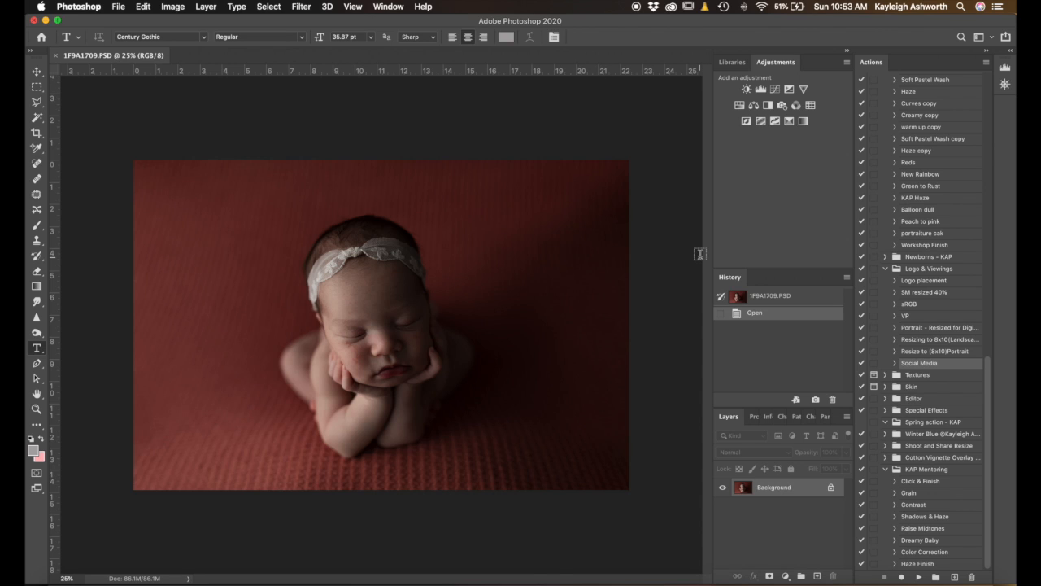
# Duplicate the background onto a new layer and switch to the Patch tool.
pyautogui.press('super+j')
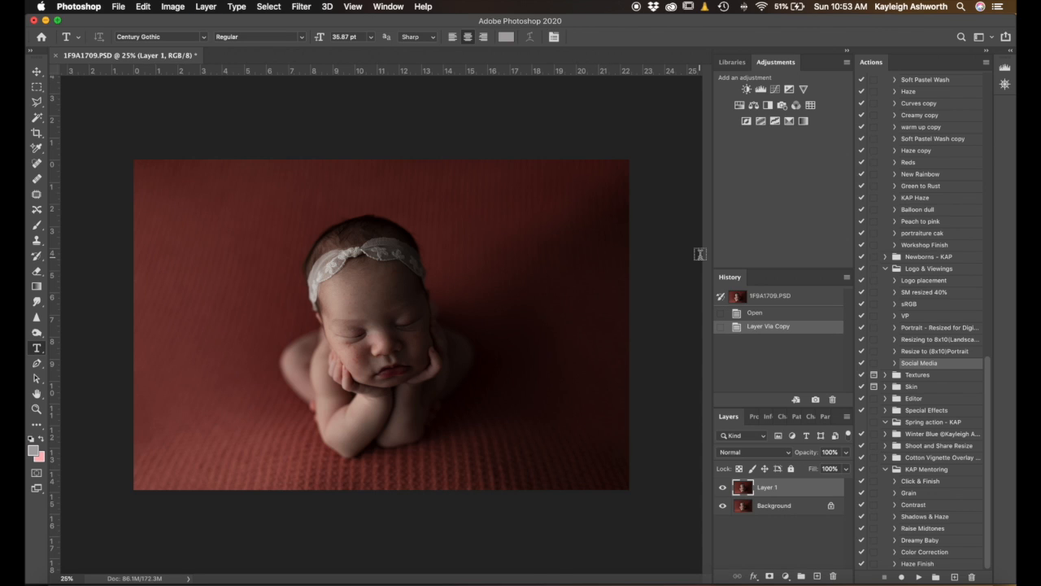
pyautogui.press('j')
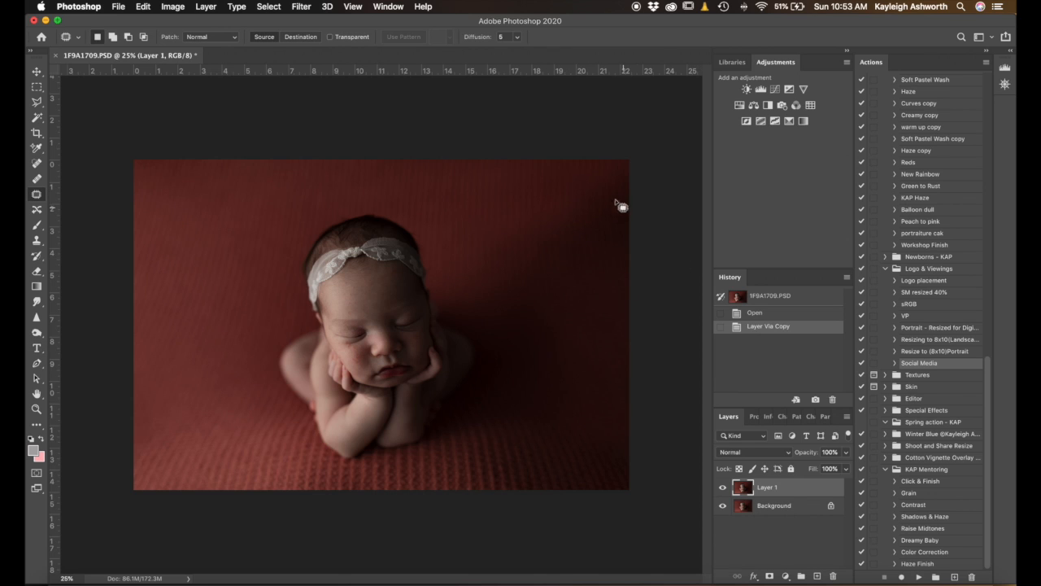
pyautogui.press('b')
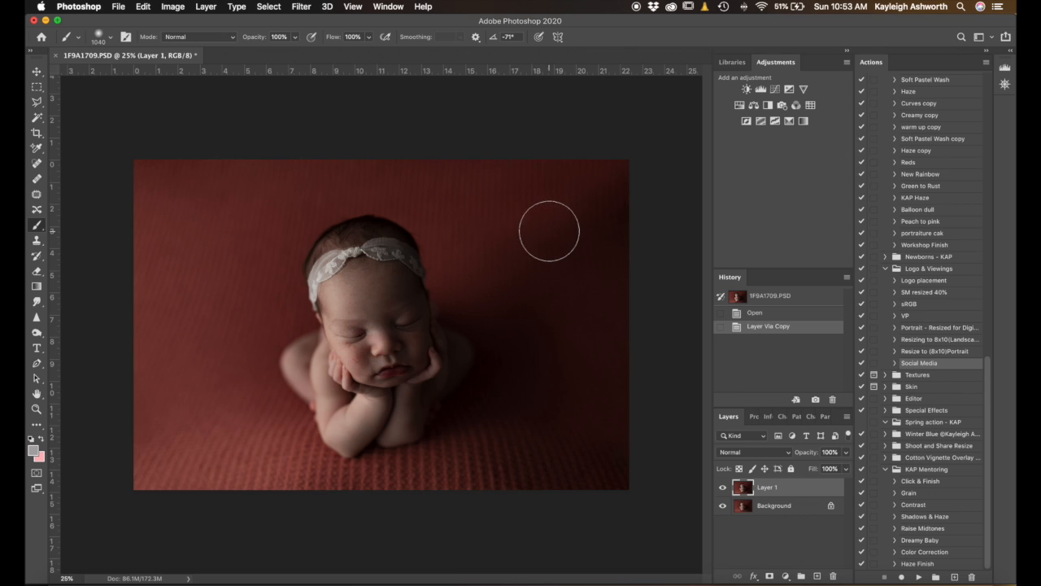
pyautogui.press('j')
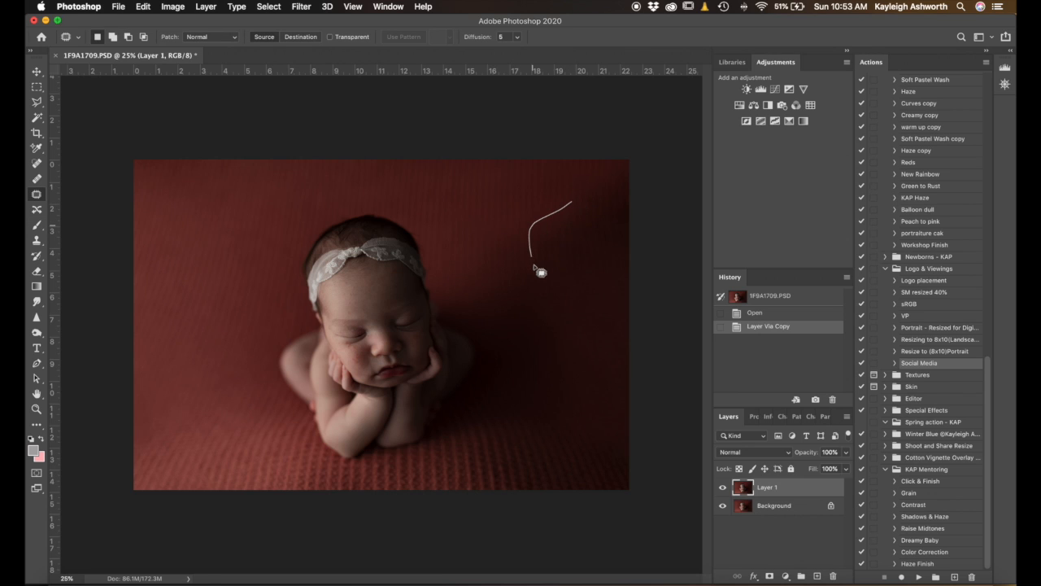
pyautogui.moveTo(628, 290)
pyautogui.mouseDown()
pyautogui.moveTo(649, 220)
pyautogui.moveTo(644, 168)
pyautogui.mouseUp()
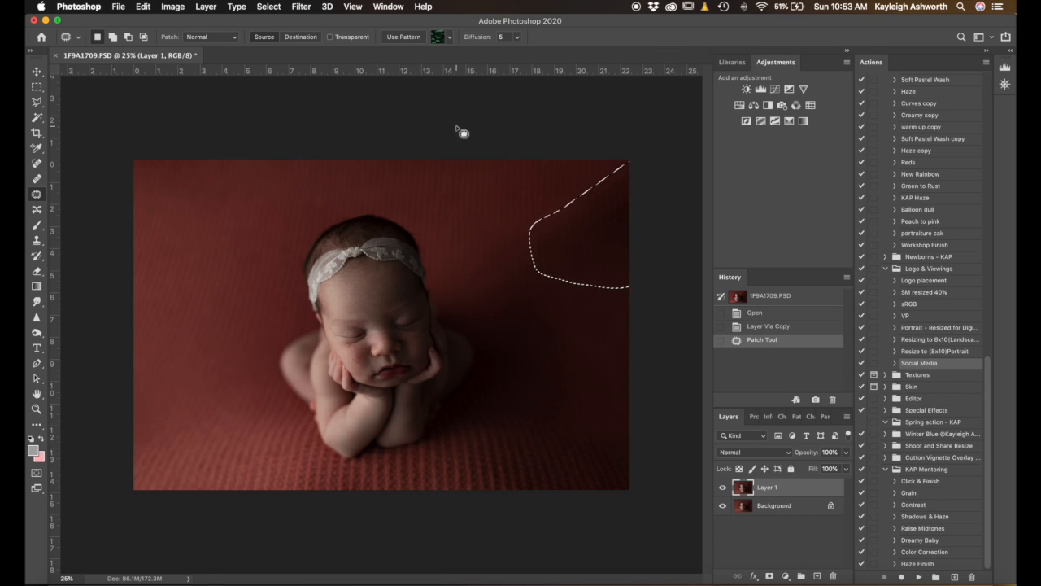
pyautogui.click(143, 6)
pyautogui.click(201, 216)
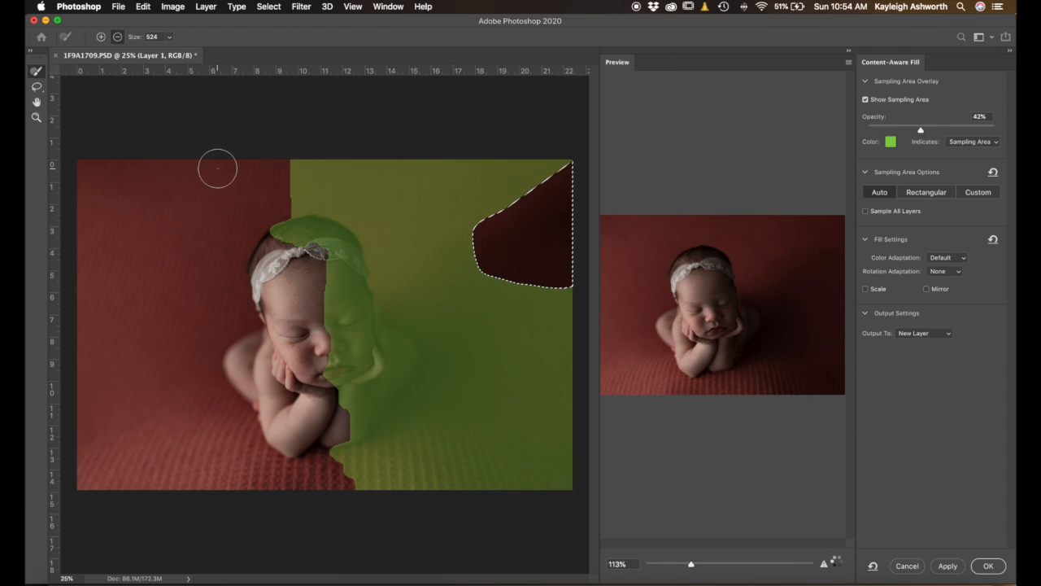
pyautogui.moveTo(356, 247); pyautogui.dragTo(400, 248)
pyautogui.moveTo(322, 162)
pyautogui.mouseDown()
pyautogui.moveTo(367, 271)
pyautogui.moveTo(377, 358)
pyautogui.moveTo(349, 478)
pyautogui.moveTo(362, 461)
pyautogui.moveTo(306, 244)
pyautogui.moveTo(275, 241)
pyautogui.moveTo(295, 269)
pyautogui.moveTo(353, 236)
pyautogui.moveTo(393, 472)
pyautogui.mouseUp()
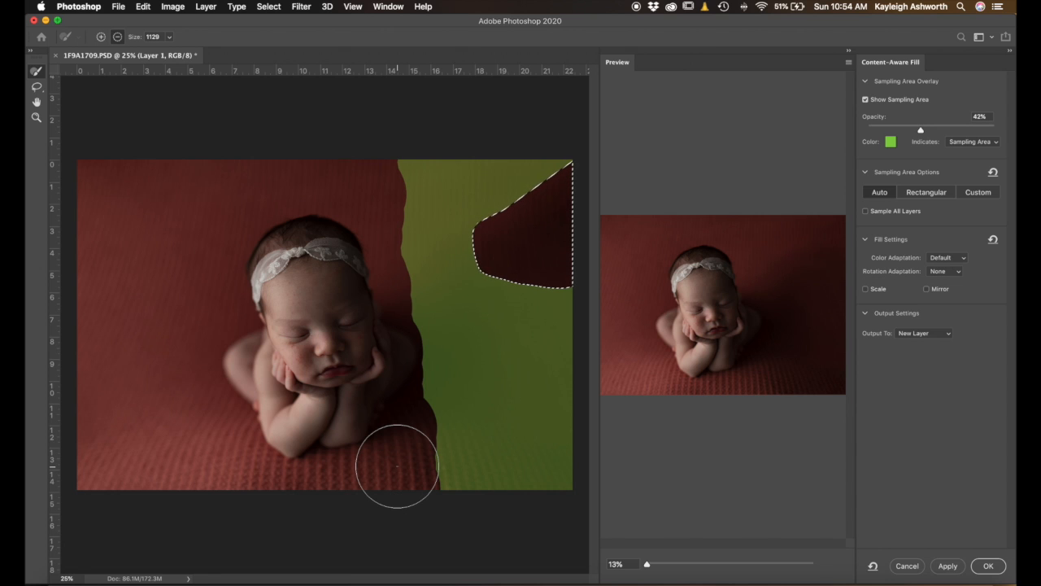
pyautogui.press('Escape')
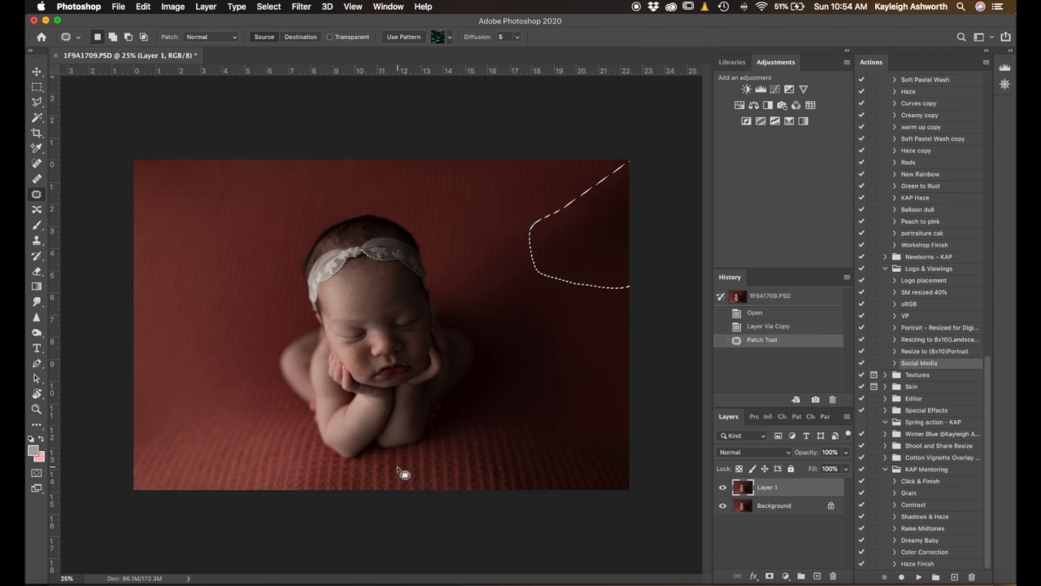
pyautogui.press('super+d')
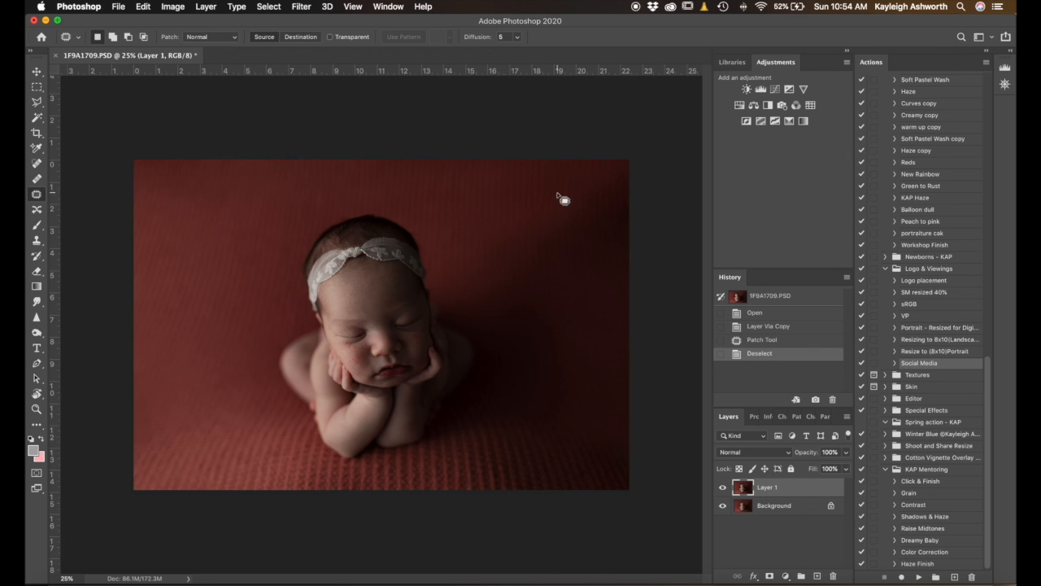
# Patch the dark, uneven areas in the upper-right part of the red backdrop with cleaner nearby fabric, clearing the selection after each patch.
pyautogui.moveTo(577, 234); pyautogui.dragTo(574, 182)
pyautogui.press('super+d')
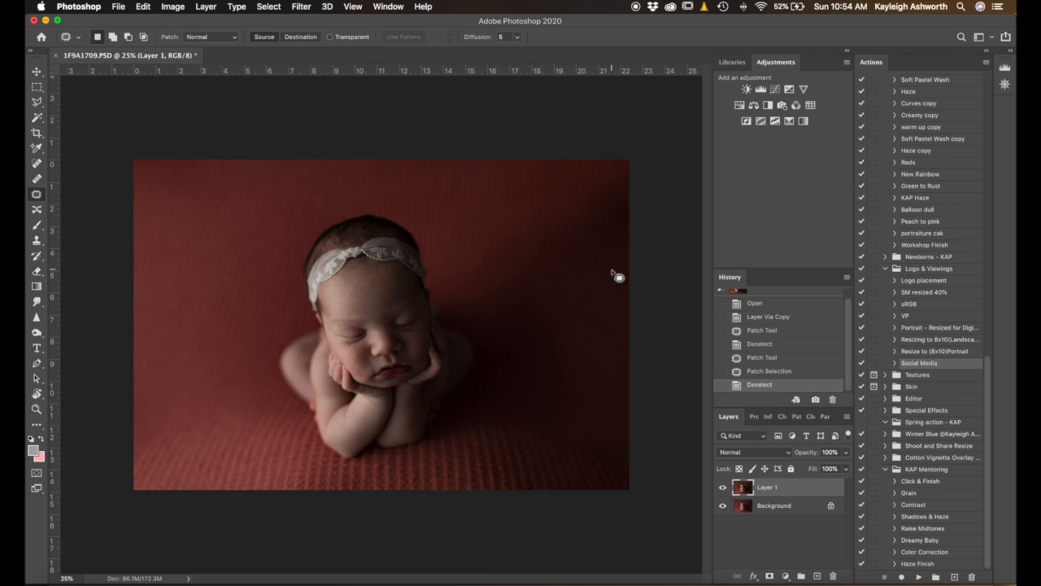
pyautogui.moveTo(648, 193); pyautogui.dragTo(570, 213)
pyautogui.moveTo(620, 189); pyautogui.dragTo(618, 181)
pyautogui.press('super+d')
pyautogui.moveTo(608, 275)
pyautogui.mouseDown()
pyautogui.moveTo(592, 246)
pyautogui.moveTo(558, 277)
pyautogui.mouseUp()
pyautogui.moveTo(632, 232); pyautogui.dragTo(610, 313)
pyautogui.press('super+d')
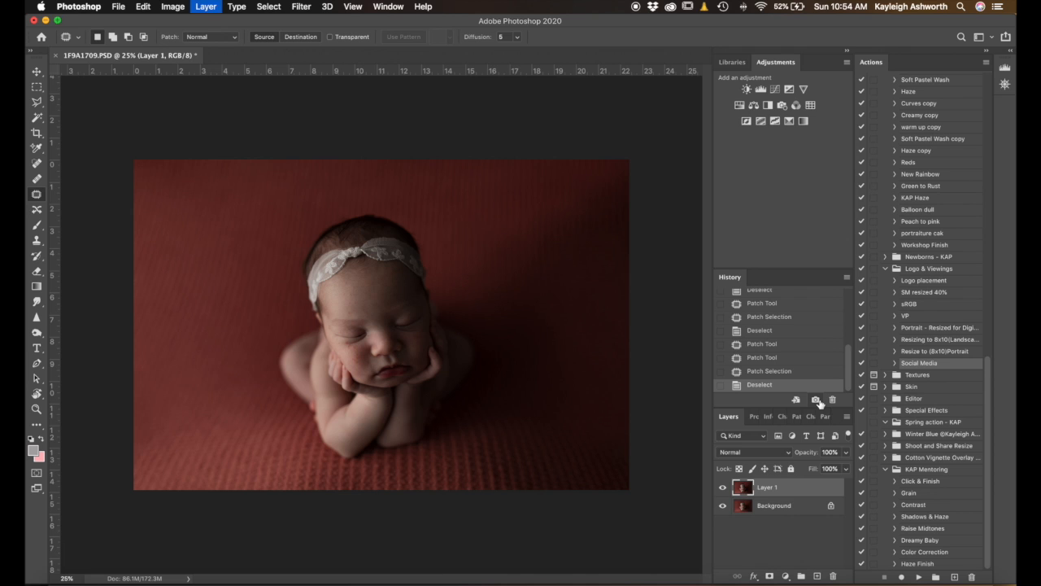
# Merge the visible layers, save the document, and duplicate the merged image onto a new layer.
pyautogui.press('shift+super+e')
pyautogui.press('super+s')
pyautogui.press('super+j')
# With a 3068 px brush at 20% opacity, paint red sampled from the backdrop's left side over the dark upper-right area.
pyautogui.press('b')
pyautogui.moveTo(569, 272); pyautogui.dragTo(697, 285)
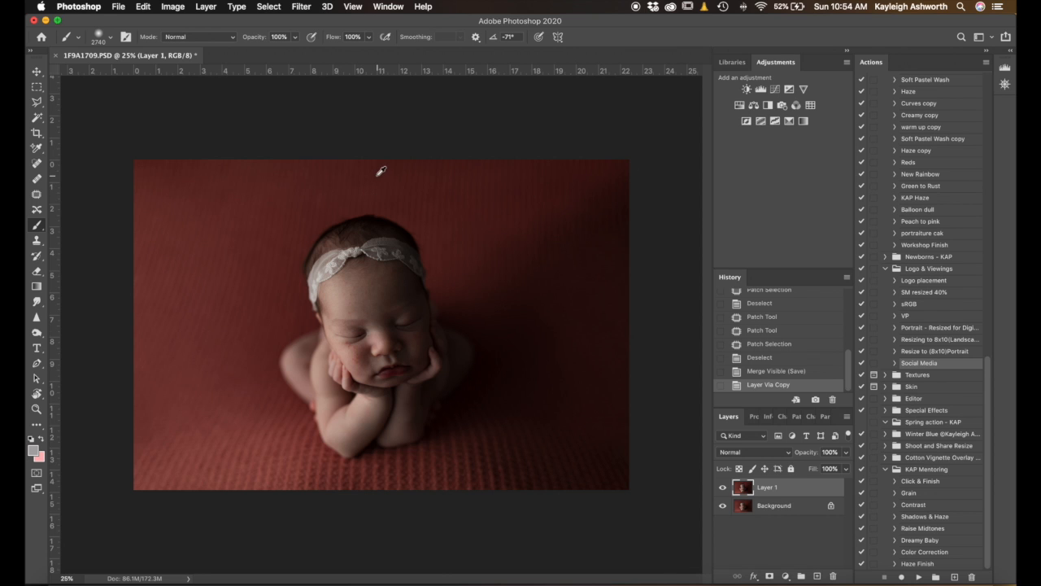
pyautogui.moveTo(461, 181); pyautogui.dragTo(488, 203)
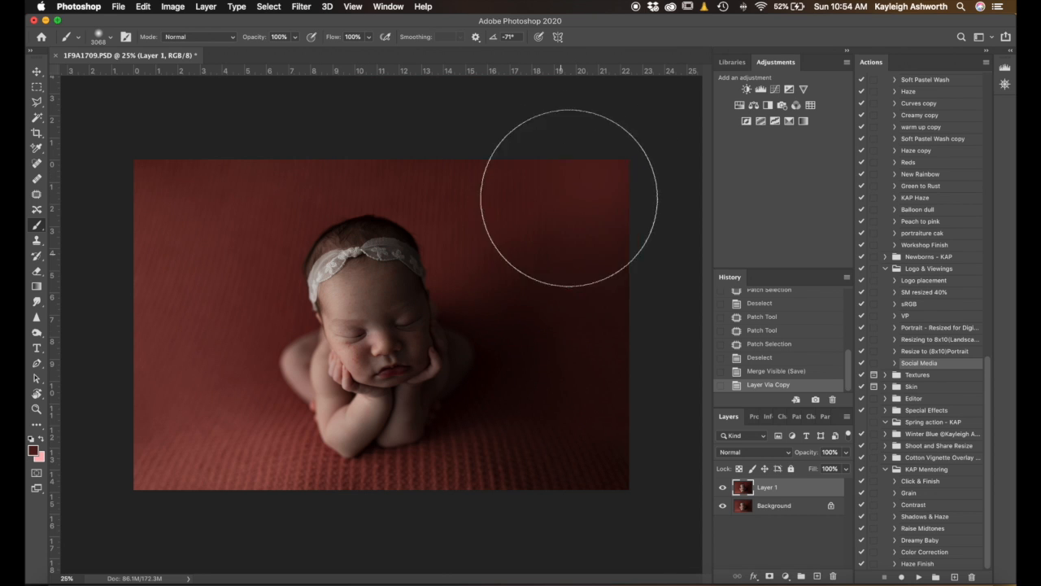
pyautogui.click(516, 180)
pyautogui.press('super+z')
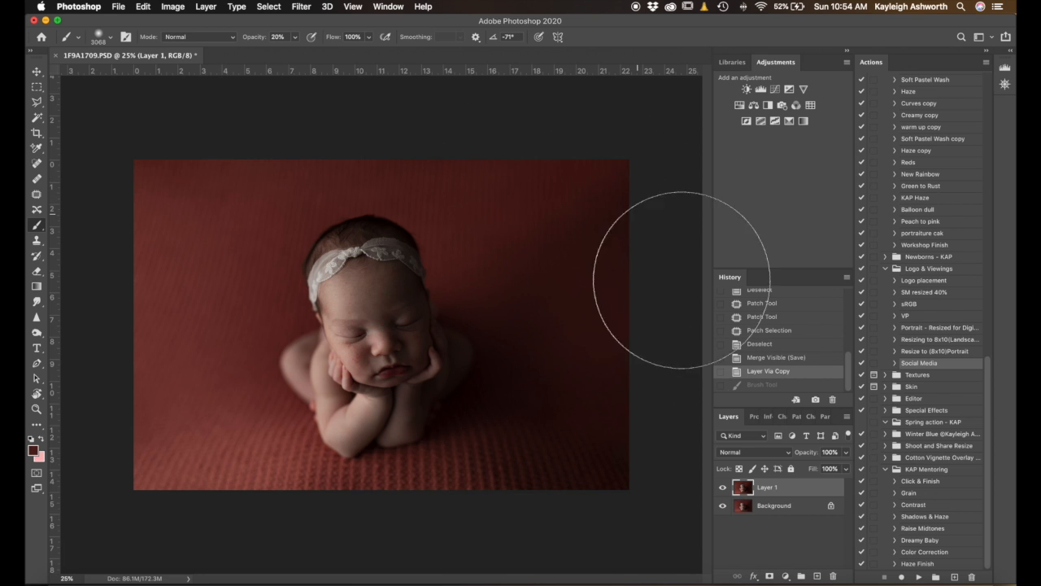
pyautogui.click(466, 113)
pyautogui.keyDown('alt'); pyautogui.click(155, 227); pyautogui.keyUp('alt')
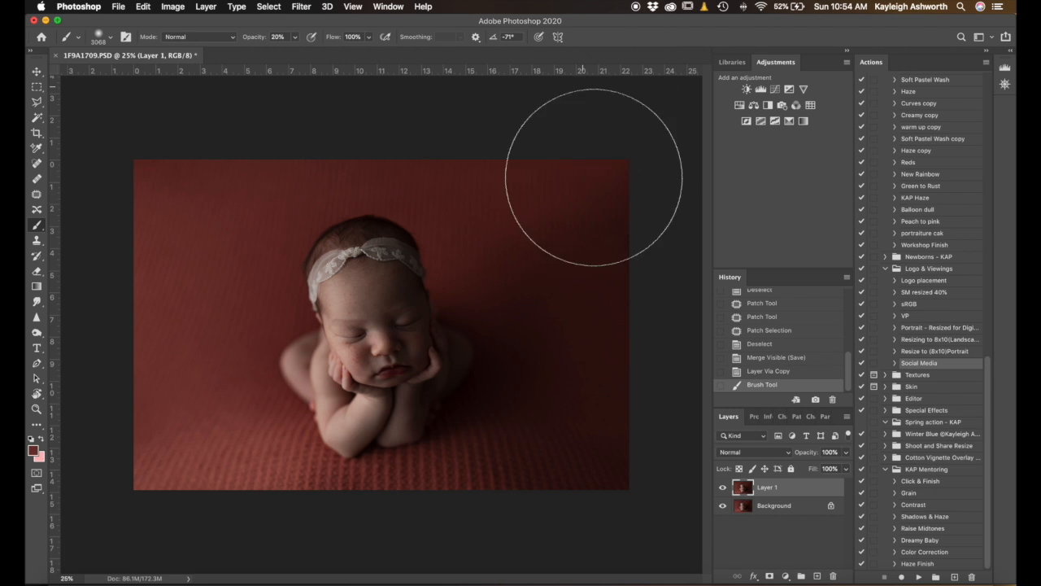
pyautogui.click(484, 128)
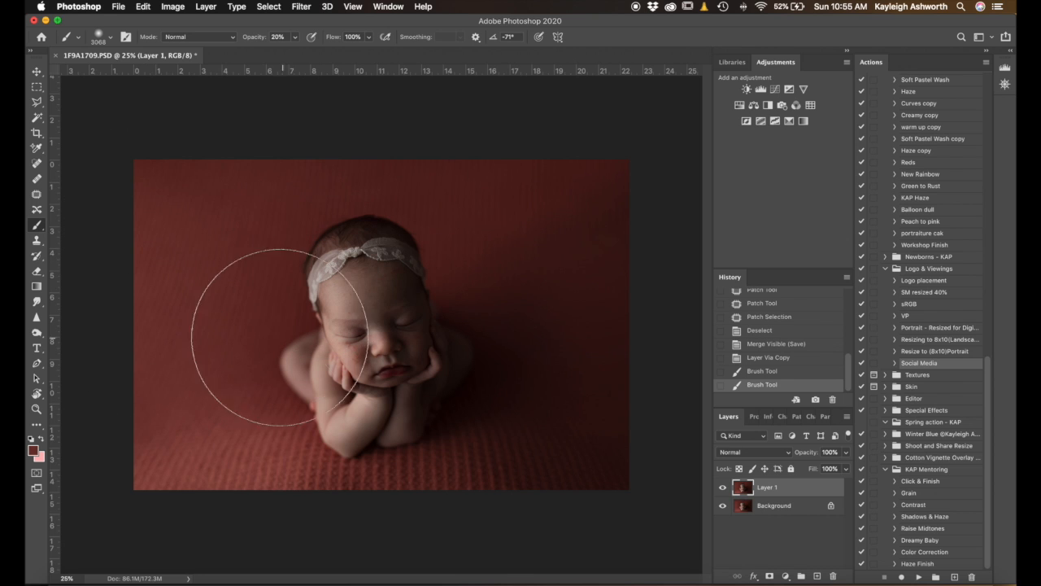
pyautogui.click(176, 451)
pyautogui.press('super+z')
pyautogui.moveTo(133, 414)
pyautogui.mouseDown()
pyautogui.moveTo(172, 452)
pyautogui.moveTo(249, 516)
pyautogui.moveTo(459, 543)
pyautogui.moveTo(156, 552)
pyautogui.moveTo(101, 435)
pyautogui.moveTo(143, 416)
pyautogui.mouseUp()
pyautogui.press('super+z')
# Brush along the photo's lower edge, then even out the right side of the backdrop with dark red sampled from its lower right.
pyautogui.moveTo(186, 493); pyautogui.dragTo(432, 510)
pyautogui.keyDown('alt'); pyautogui.click(579, 391); pyautogui.keyUp('alt')
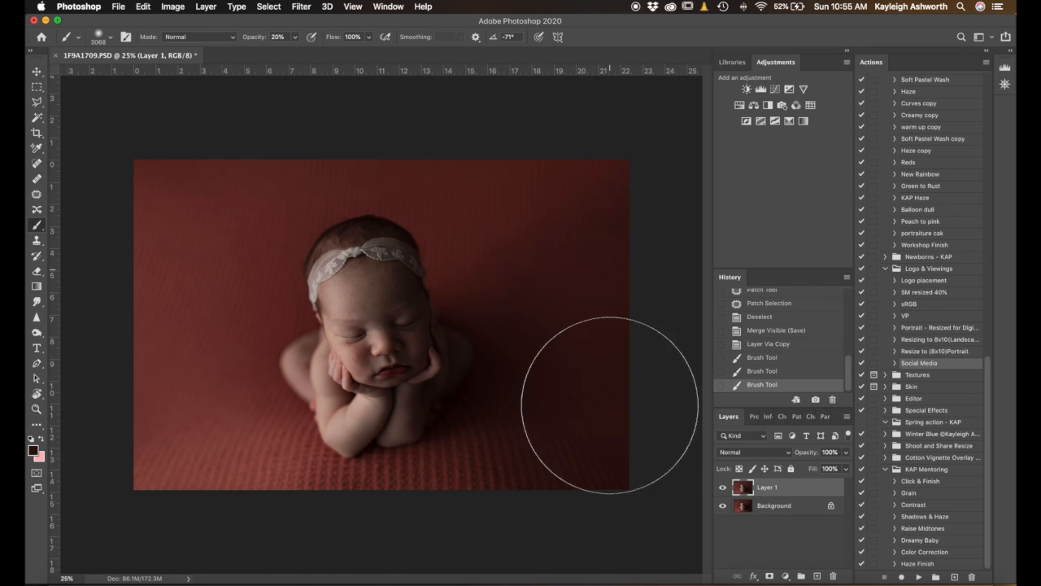
pyautogui.moveTo(479, 163)
pyautogui.mouseDown()
pyautogui.moveTo(579, 204)
pyautogui.moveTo(516, 214)
pyautogui.moveTo(548, 174)
pyautogui.moveTo(527, 170)
pyautogui.moveTo(547, 203)
pyautogui.mouseUp()
pyautogui.moveTo(562, 485); pyautogui.dragTo(383, 558)
pyautogui.moveTo(564, 198); pyautogui.dragTo(579, 298)
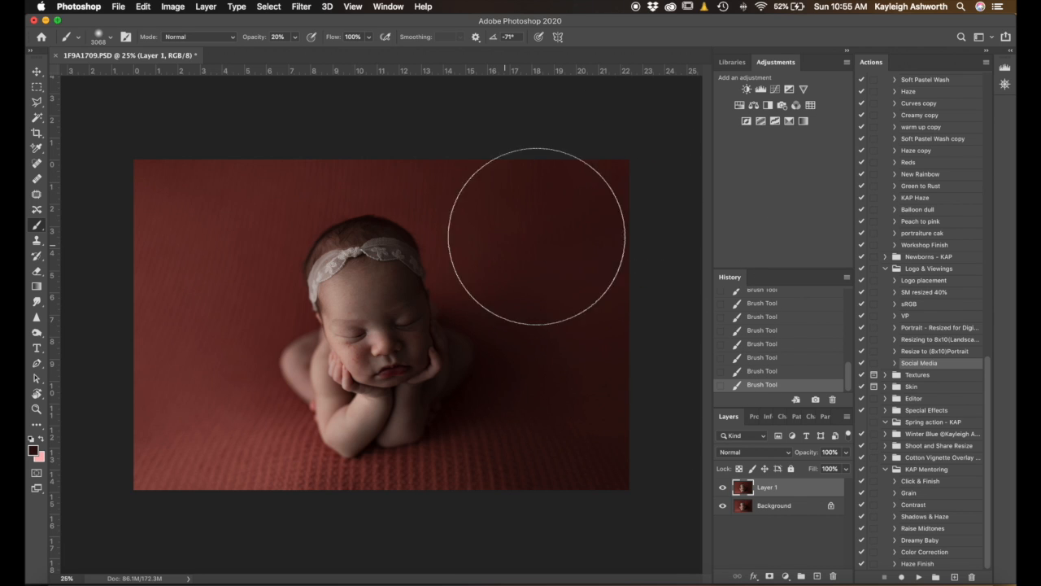
# Toggle the visibility of Layer 1 to compare the painted backdrop with the version before painting.
pyautogui.click(723, 488)
pyautogui.click(723, 488)
pyautogui.click(723, 487)
pyautogui.click(723, 487)
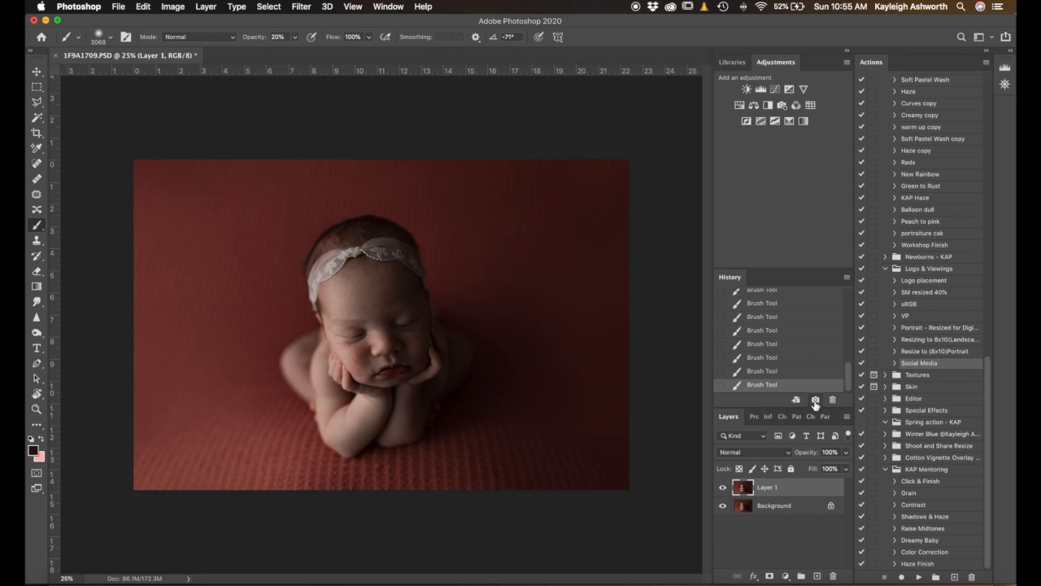
# Add a layer mask to Layer 1 and set up a black 858 px brush at 100% opacity.
pyautogui.click(767, 577)
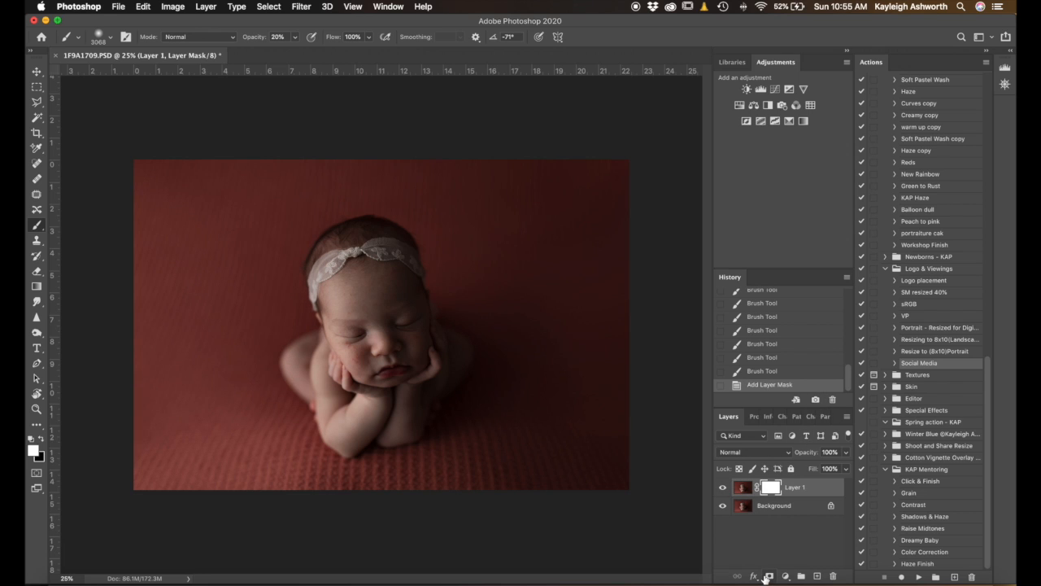
pyautogui.press('super+equal')
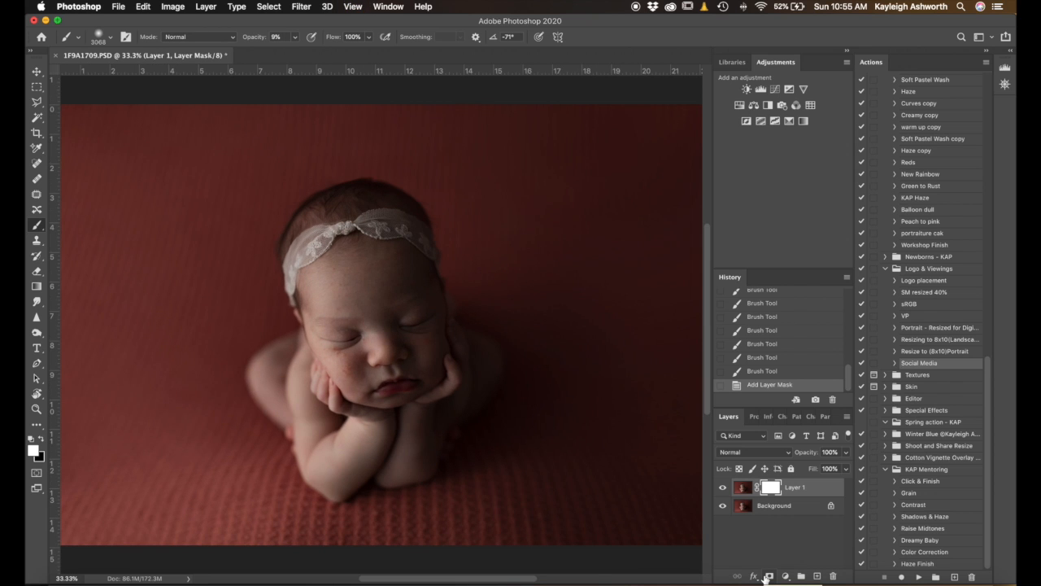
pyautogui.moveTo(385, 294)
pyautogui.mouseDown()
pyautogui.moveTo(204, 294)
pyautogui.moveTo(223, 277)
pyautogui.mouseUp()
pyautogui.moveTo(370, 293); pyautogui.dragTo(333, 285)
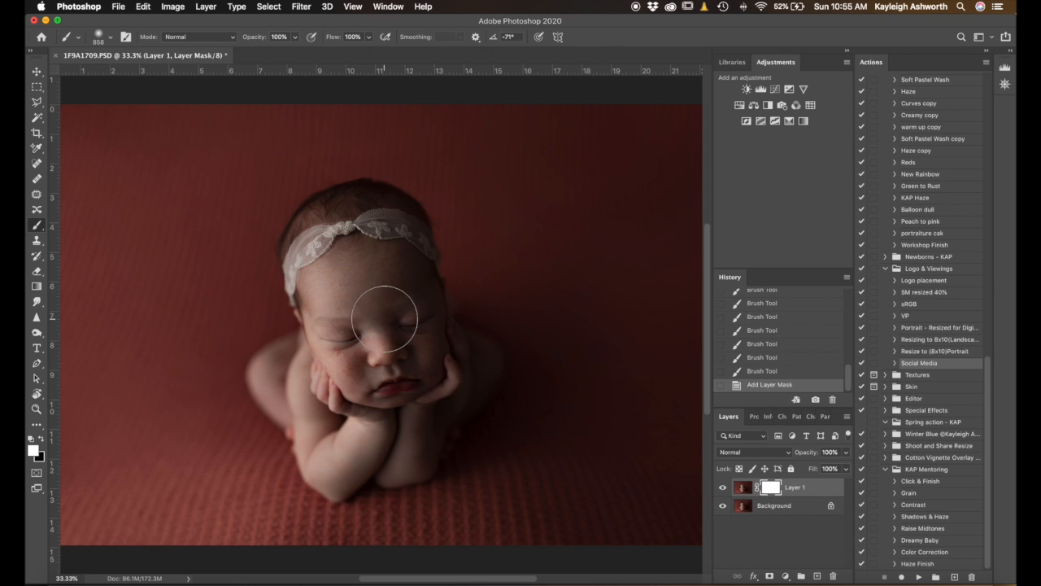
pyautogui.press('x')
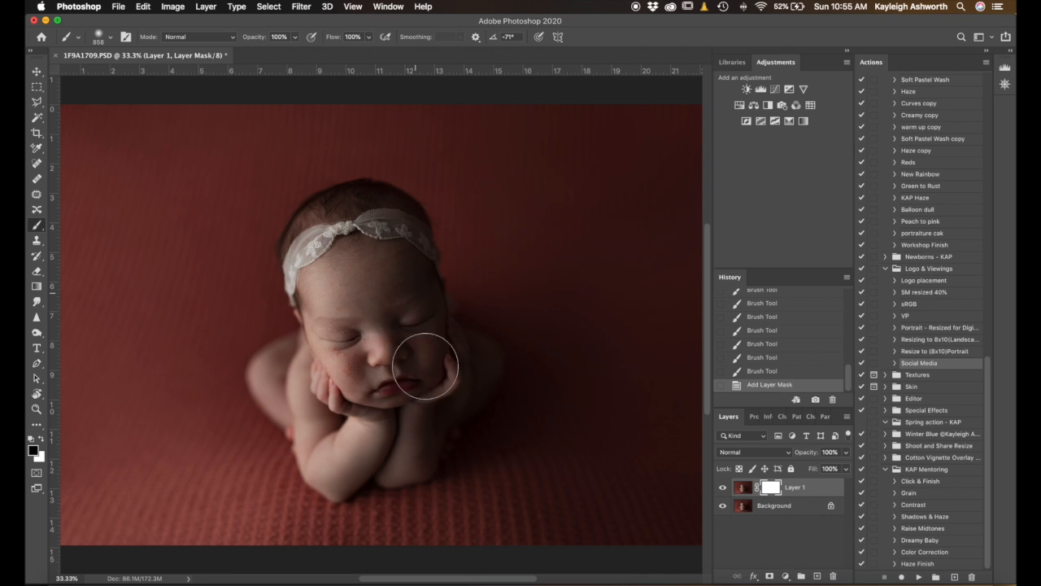
# Paint black on Layer 1's mask over the baby's head and body, showing the red mask overlay to cover missed areas.
pyautogui.moveTo(323, 281)
pyautogui.mouseDown()
pyautogui.moveTo(419, 302)
pyautogui.moveTo(423, 349)
pyautogui.moveTo(367, 358)
pyautogui.moveTo(321, 468)
pyautogui.moveTo(302, 434)
pyautogui.mouseUp()
pyautogui.press('\\')
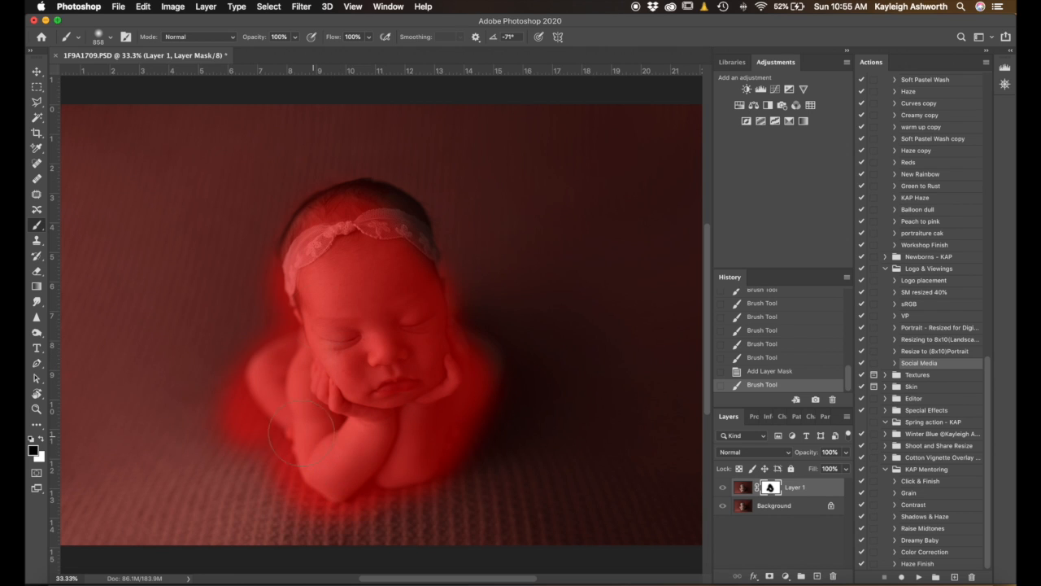
pyautogui.moveTo(302, 276)
pyautogui.mouseDown()
pyautogui.moveTo(375, 205)
pyautogui.moveTo(420, 225)
pyautogui.moveTo(470, 382)
pyautogui.mouseUp()
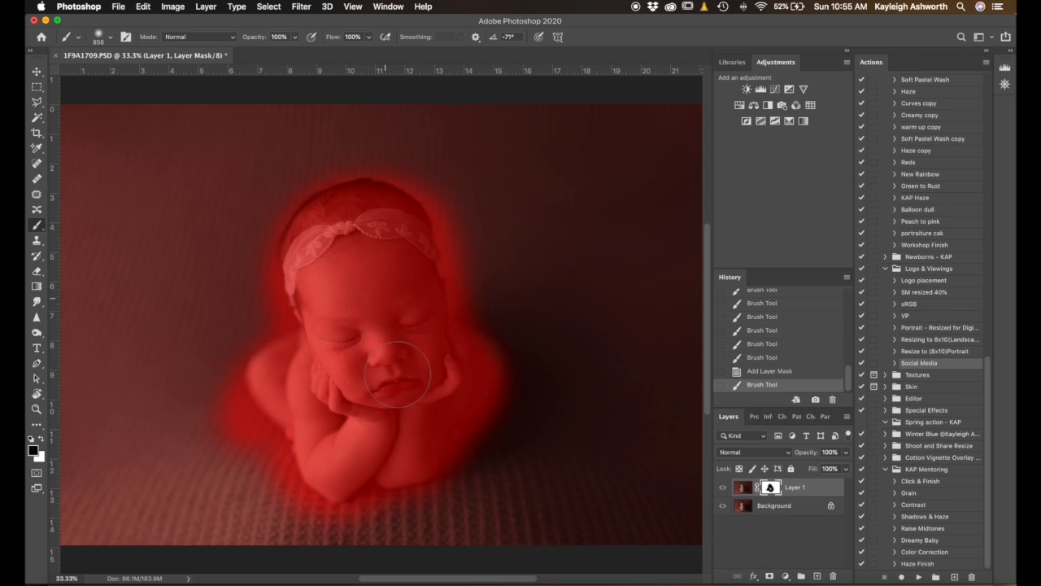
# Finish painting black on Layer 1's mask over the baby's face and hide the red mask overlay.
pyautogui.moveTo(398, 376); pyautogui.dragTo(388, 367)
pyautogui.press('\\')
pyautogui.press('super+minus')
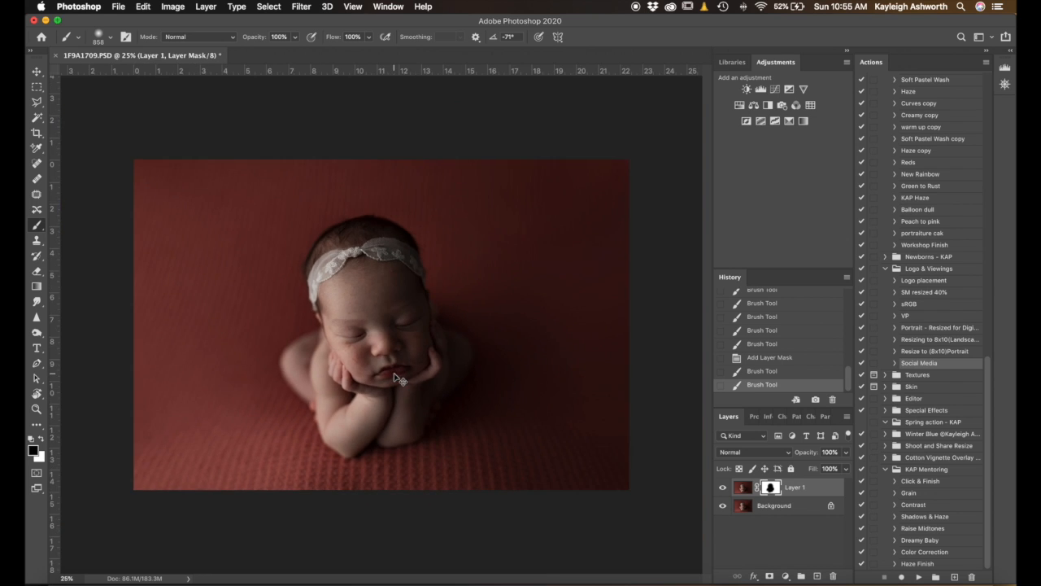
pyautogui.press('super+minus')
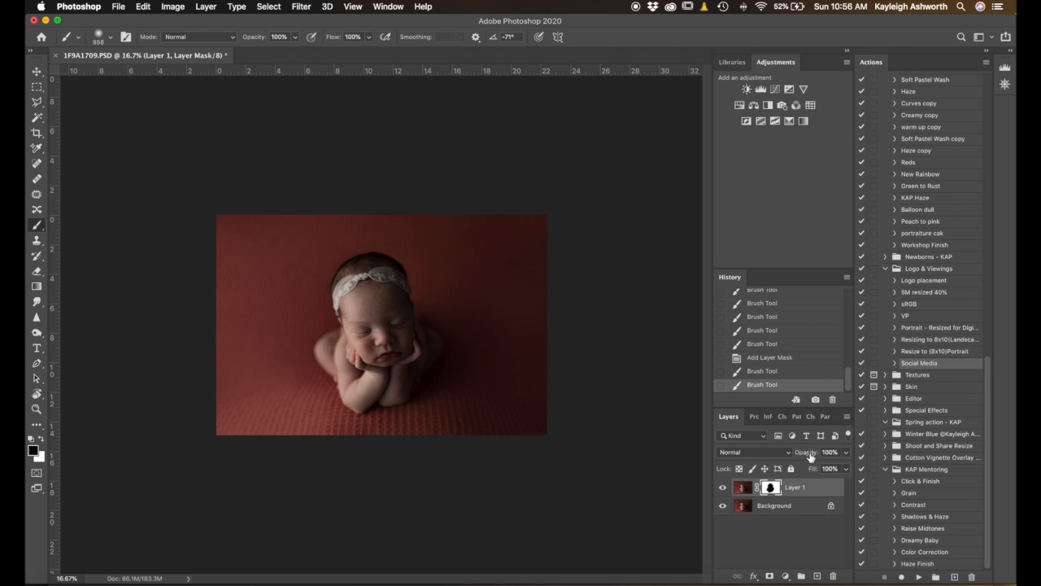
# Merge all visible layers, save the file, and duplicate the merged Background as a new layer.
pyautogui.press('super+shift+e')
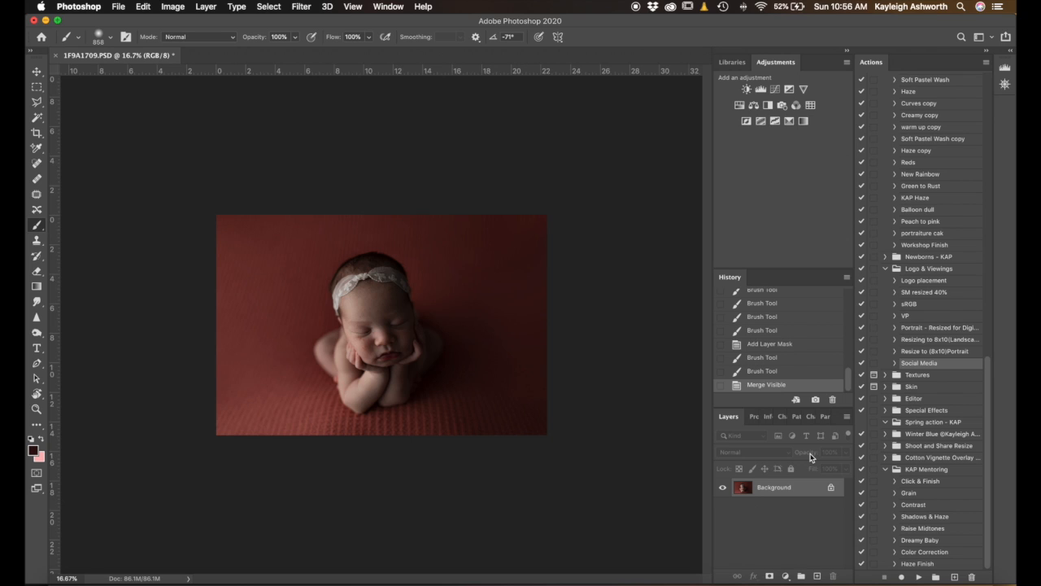
pyautogui.press('super+s')
pyautogui.press('super+j')
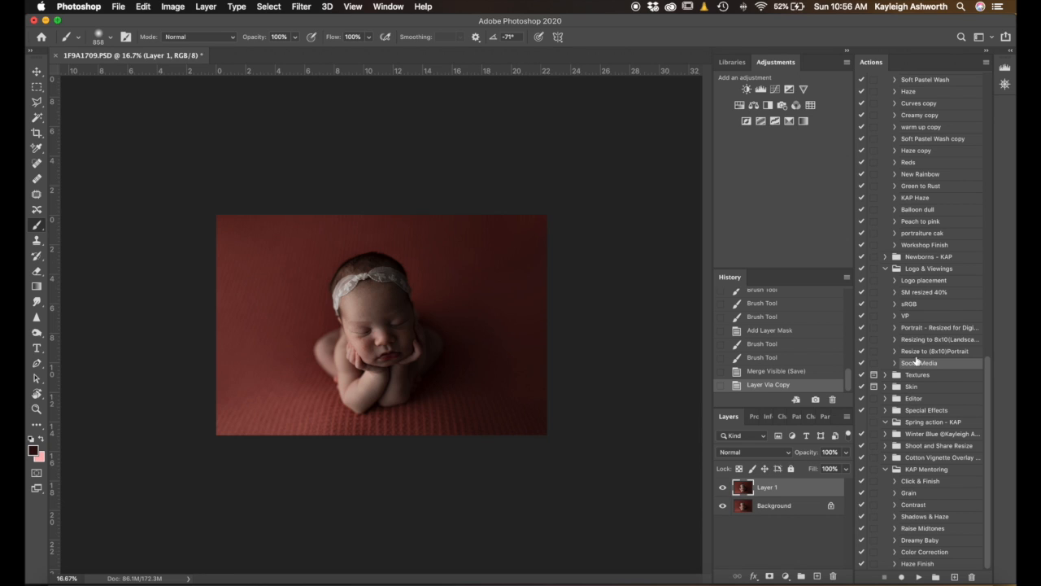
# Run the Clarify action from the Maternity - KAP set on Layer 1.
pyautogui.scroll(10, 944, 240)
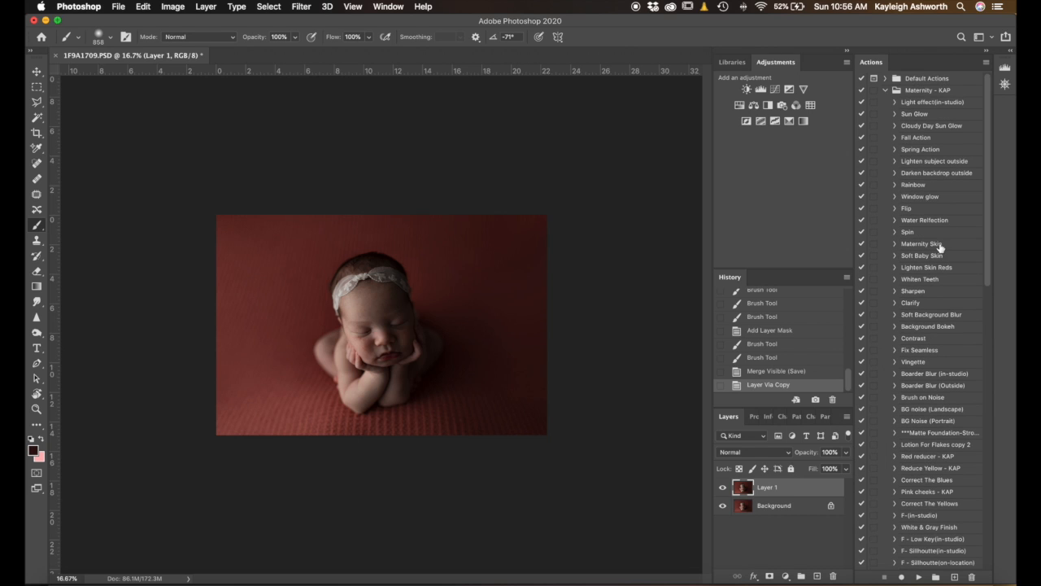
pyautogui.click(930, 304)
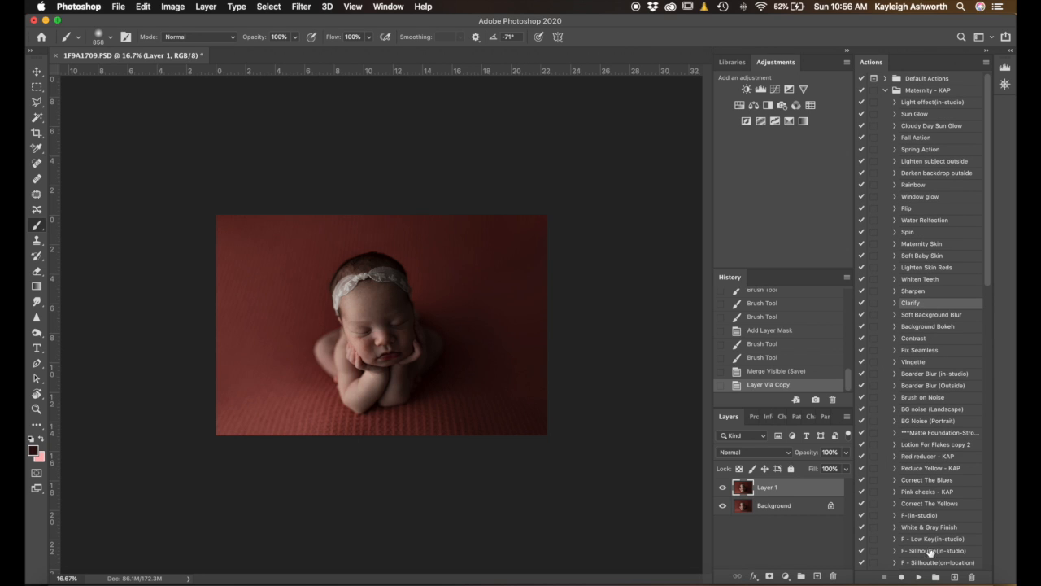
pyautogui.click(913, 576)
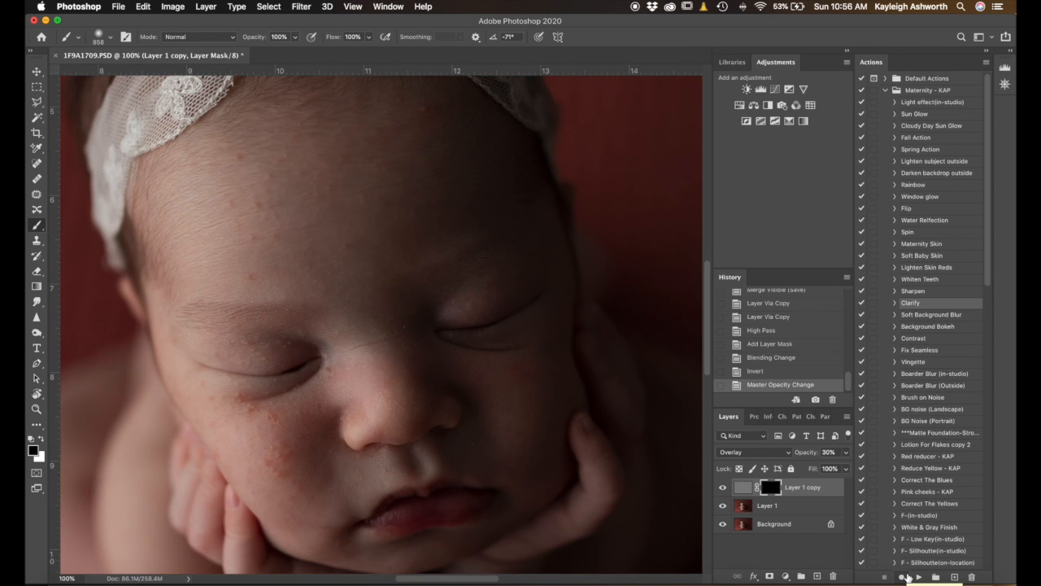
# Paint white with a small soft brush on Layer 1 copy's mask to reveal the clarify effect over both closed eyes and the lips.
pyautogui.hscroll(2, 456, 318)
pyautogui.moveTo(455, 335)
pyautogui.mouseDown()
pyautogui.moveTo(285, 351)
pyautogui.moveTo(198, 380)
pyautogui.moveTo(173, 366)
pyautogui.mouseUp()
pyautogui.press('x')
pyautogui.click(268, 369)
pyautogui.click(274, 364)
pyautogui.click(254, 359)
pyautogui.moveTo(320, 339); pyautogui.dragTo(368, 337)
pyautogui.moveTo(511, 308); pyautogui.dragTo(512, 314)
pyautogui.moveTo(383, 345); pyautogui.dragTo(464, 324)
pyautogui.moveTo(465, 324)
pyautogui.mouseDown()
pyautogui.moveTo(494, 297)
pyautogui.moveTo(416, 334)
pyautogui.mouseUp()
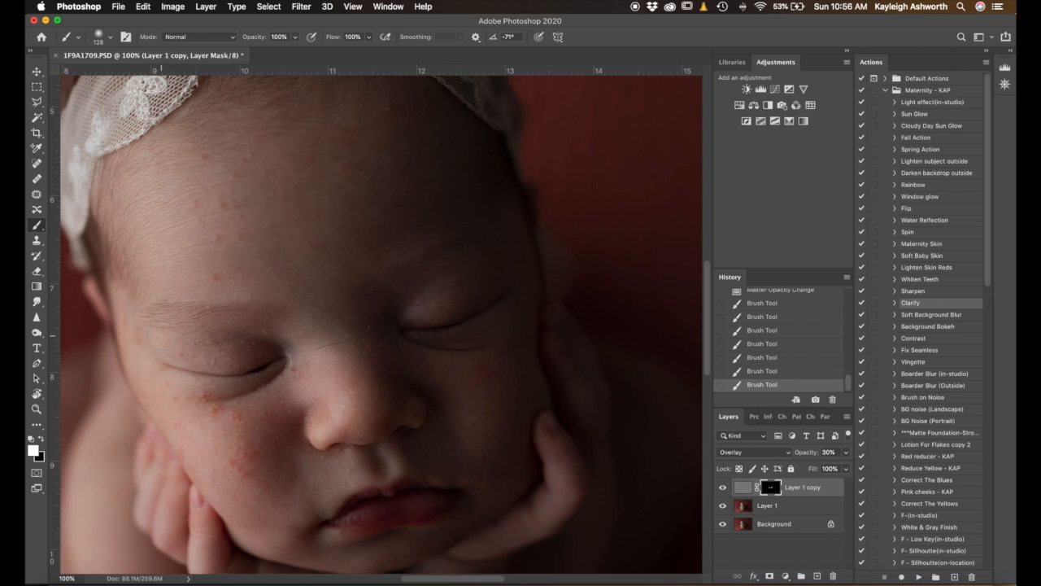
pyautogui.moveTo(419, 370)
pyautogui.mouseDown()
pyautogui.moveTo(422, 330)
pyautogui.moveTo(507, 291)
pyautogui.moveTo(445, 331)
pyautogui.moveTo(469, 301)
pyautogui.mouseUp()
pyautogui.moveTo(370, 512); pyautogui.dragTo(379, 512)
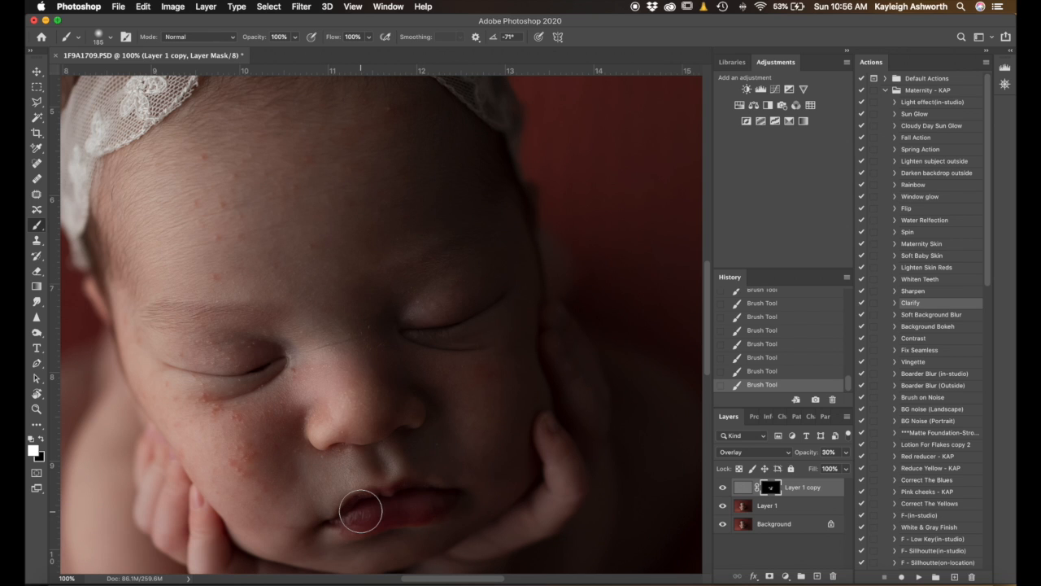
# Inspect Layer 1 copy's mask with the red overlay, touch up the painted area around the mouth, and hide the overlay.
pyautogui.press('\\')
pyautogui.press('\\')
pyautogui.press('x')
pyautogui.press('\\')
pyautogui.press('x')
pyautogui.moveTo(361, 512); pyautogui.dragTo(372, 530)
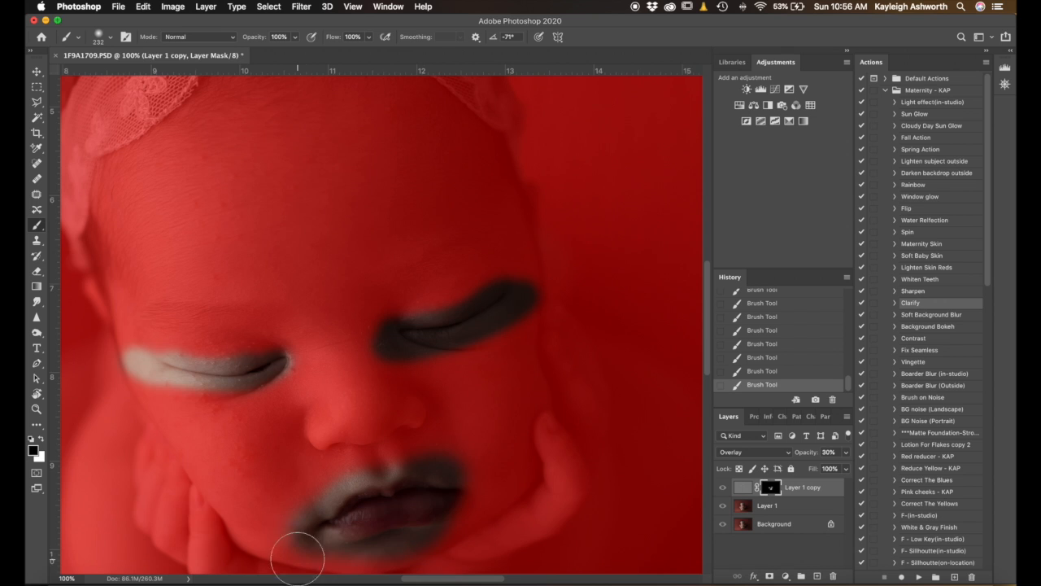
pyautogui.press('x')
pyautogui.moveTo(309, 526)
pyautogui.mouseDown()
pyautogui.moveTo(464, 462)
pyautogui.moveTo(398, 518)
pyautogui.mouseUp()
pyautogui.press('\\')
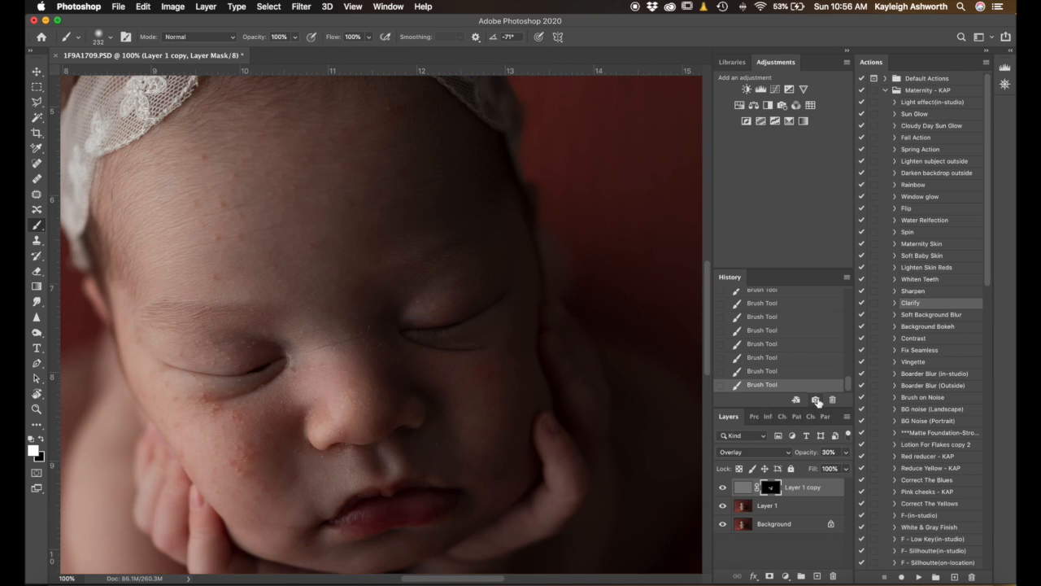
# Merge the clarified layers into the Background, save the file, and duplicate the result as a new layer.
pyautogui.press('super+shift+e')
pyautogui.press('super+s')
pyautogui.press('super+j')
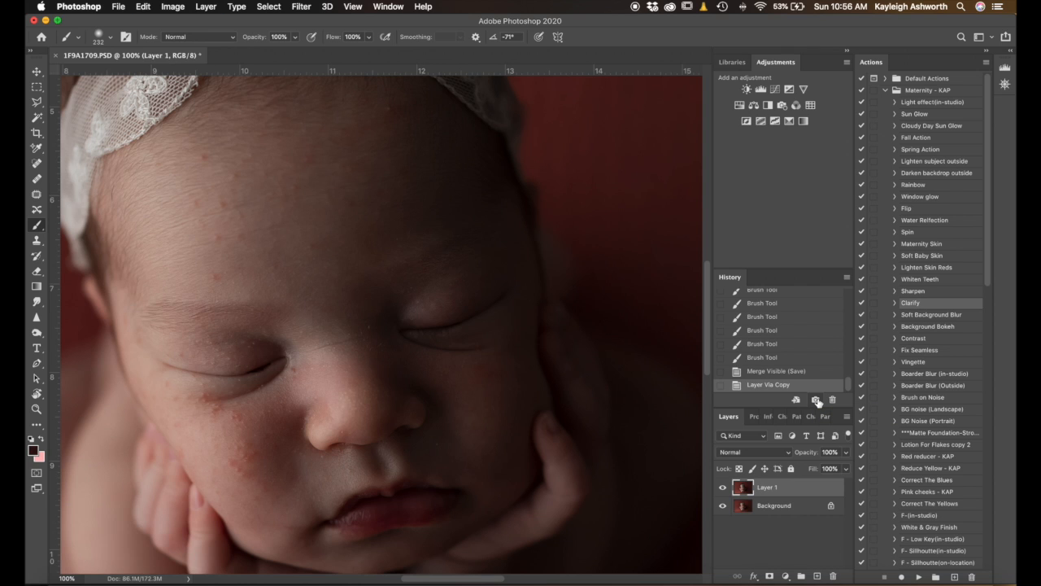
# Open Layer 1 in the Liquify filter and smooth the outline of the baby's head and hair with the Forward Warp brush.
pyautogui.press('super+0')
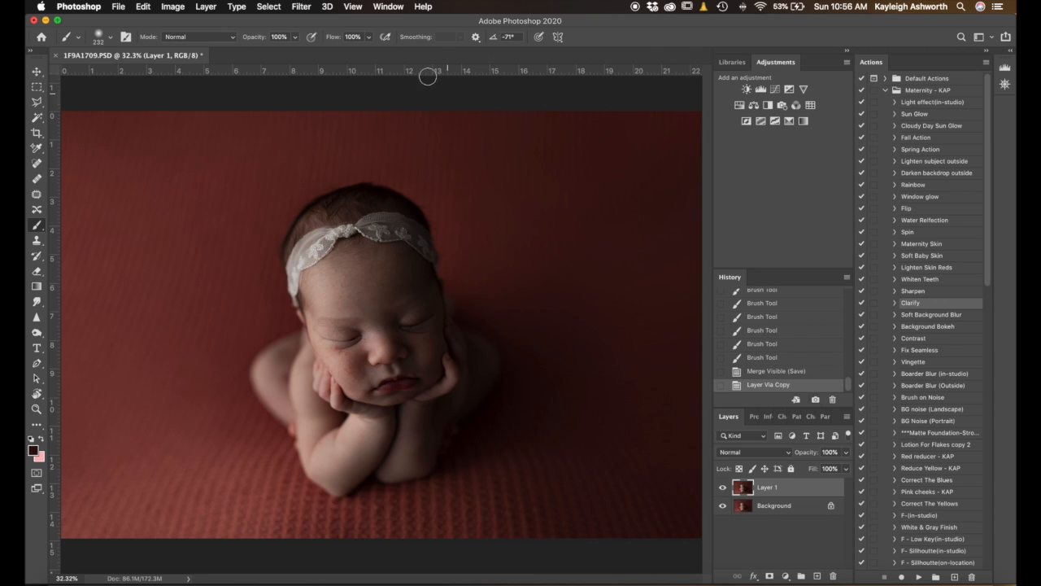
pyautogui.click(302, 7)
pyautogui.click(309, 104)
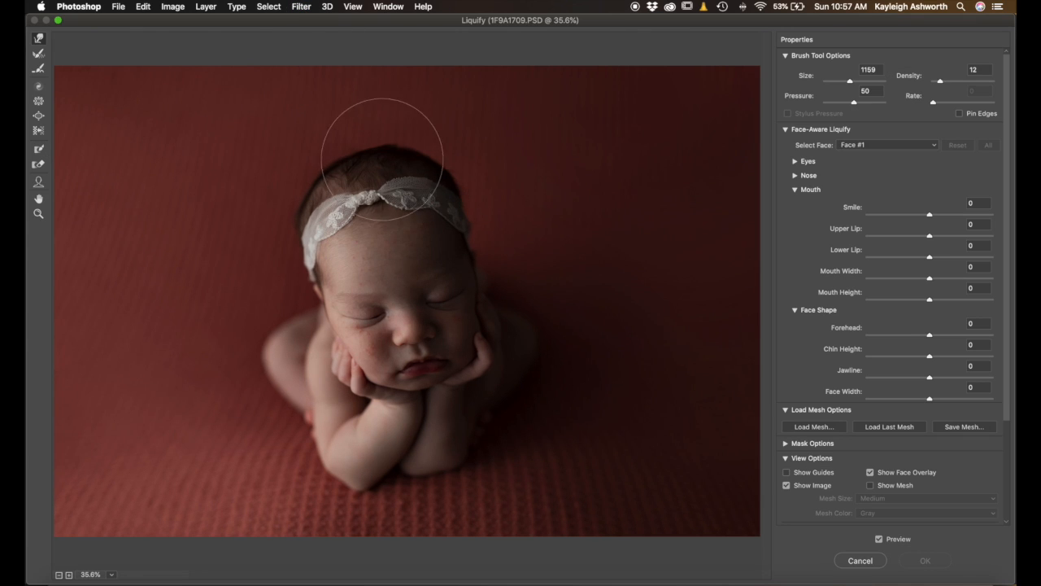
pyautogui.moveTo(412, 169); pyautogui.dragTo(386, 169)
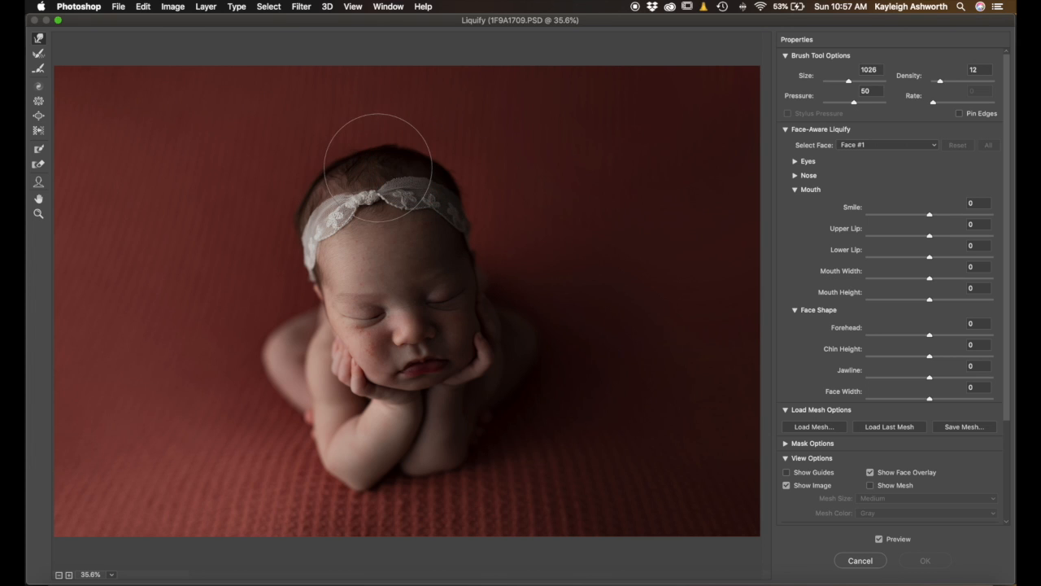
pyautogui.moveTo(310, 193); pyautogui.dragTo(297, 198)
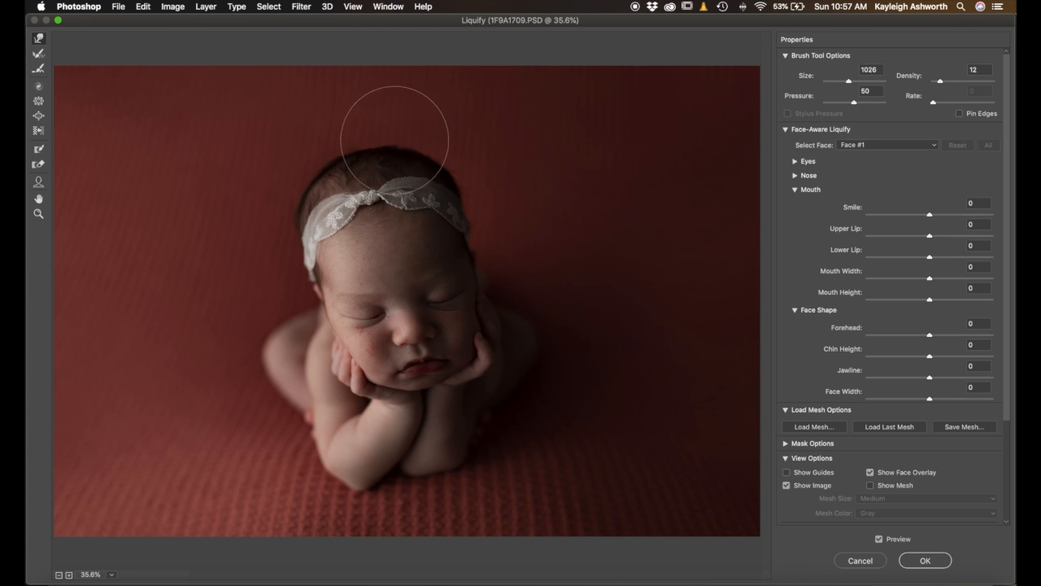
pyautogui.moveTo(458, 142); pyautogui.dragTo(358, 140)
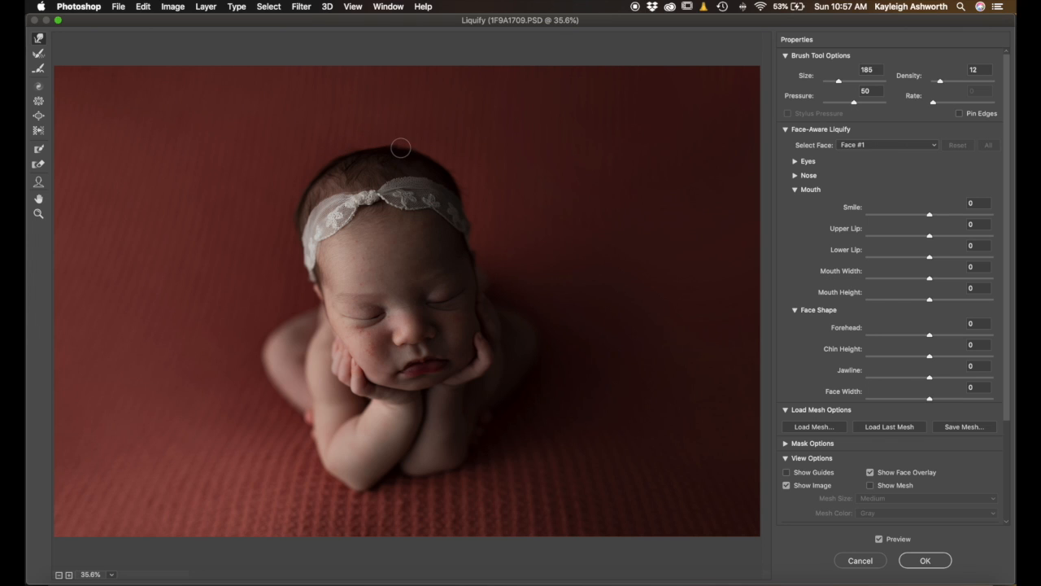
pyautogui.moveTo(382, 149)
pyautogui.mouseDown()
pyautogui.moveTo(395, 151)
pyautogui.moveTo(398, 135)
pyautogui.mouseUp()
pyautogui.moveTo(309, 197); pyautogui.dragTo(336, 199)
# Refine the baby's arms and elbows in Liquify with larger Forward Warp brushes at pressure 50, and apply the filter.
pyautogui.press('super+plus')
pyautogui.moveTo(423, 286); pyautogui.dragTo(348, 302)
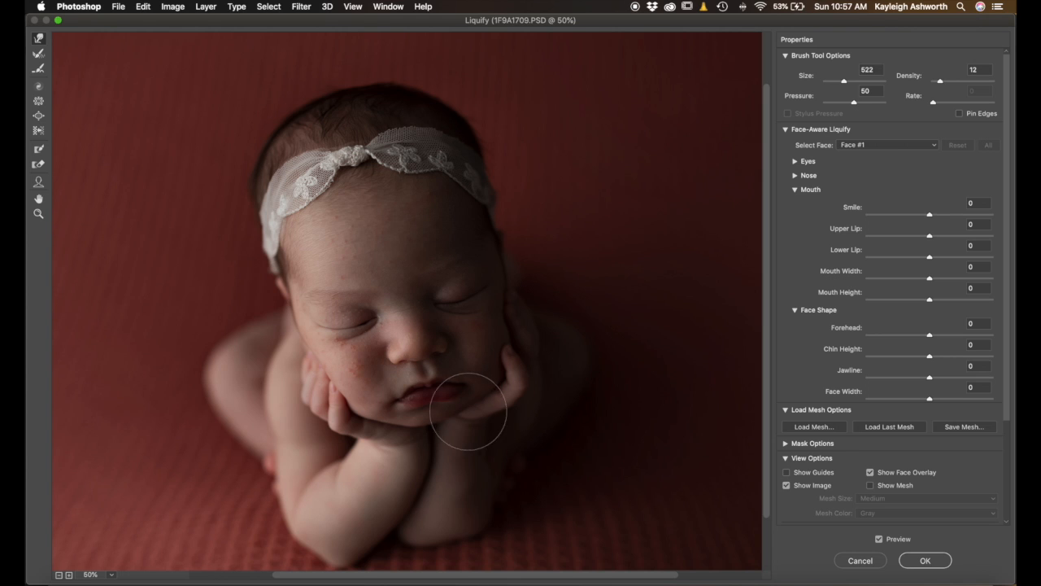
pyautogui.scroll(-3, 487, 398)
pyautogui.moveTo(411, 483)
pyautogui.keyDown('ctrl'); pyautogui.keyDown('alt'); pyautogui.mouseDown()
pyautogui.moveTo(463, 484)
pyautogui.moveTo(477, 468)
pyautogui.mouseUp(); pyautogui.keyUp('alt'); pyautogui.keyUp('ctrl')
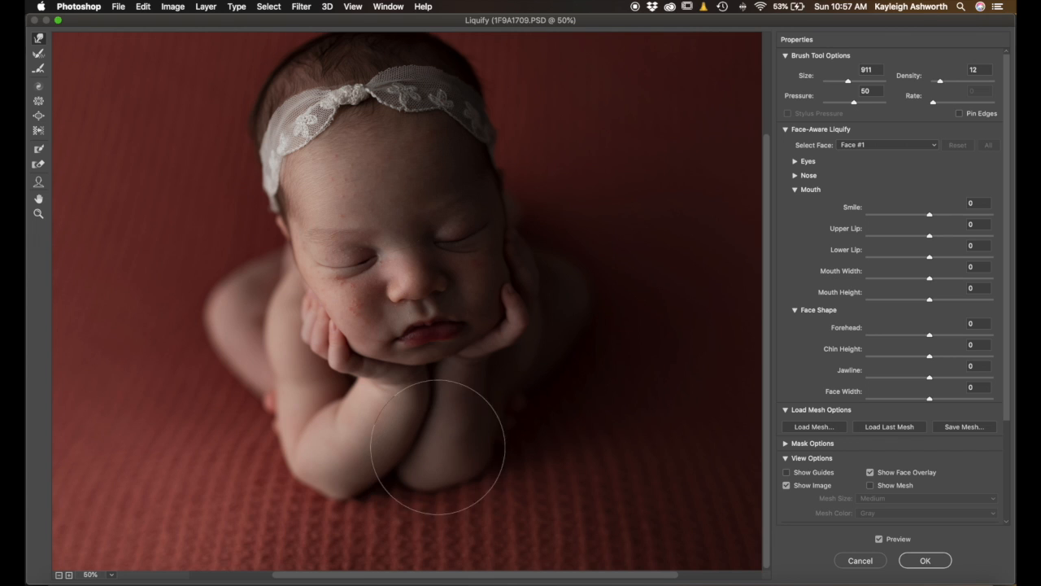
pyautogui.moveTo(456, 419)
pyautogui.mouseDown()
pyautogui.moveTo(409, 428)
pyautogui.moveTo(443, 411)
pyautogui.mouseUp()
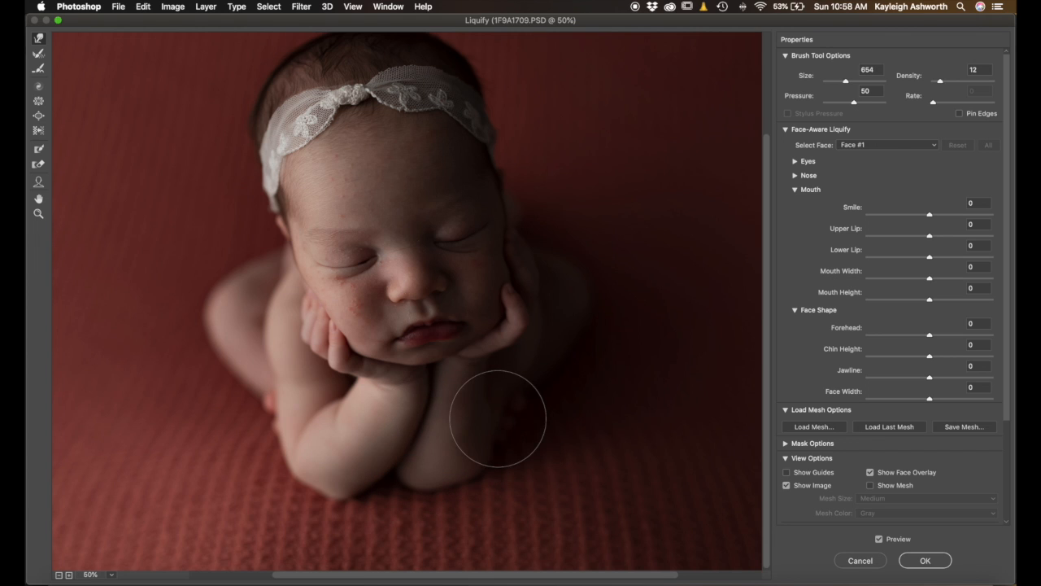
pyautogui.press('super+minus')
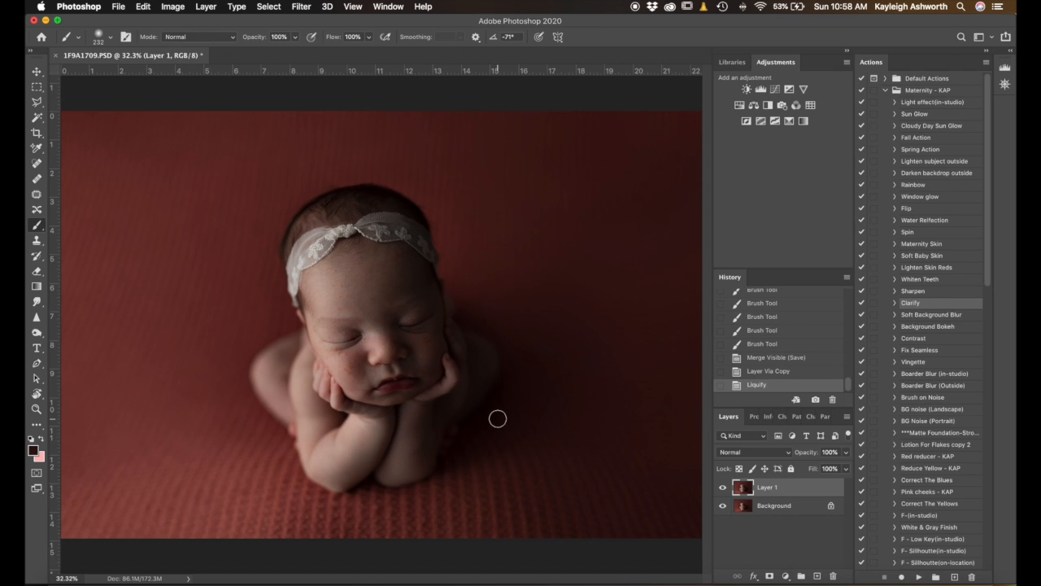
# Toggle Layer 1's visibility repeatedly to compare the liquified baby with the version before the reshaping.
pyautogui.click(723, 486)
pyautogui.click(723, 487)
pyautogui.click(723, 488)
pyautogui.click(723, 487)
pyautogui.click(723, 486)
pyautogui.click(723, 486)
pyautogui.click(724, 487)
pyautogui.click(724, 487)
pyautogui.click(724, 488)
pyautogui.click(724, 487)
pyautogui.click(723, 488)
pyautogui.click(723, 487)
pyautogui.click(723, 488)
pyautogui.click(723, 487)
# Merge the liquified layer into the Background, save the file, and duplicate the Background as a new layer.
pyautogui.press('super+shift+e')
pyautogui.press('super+s')
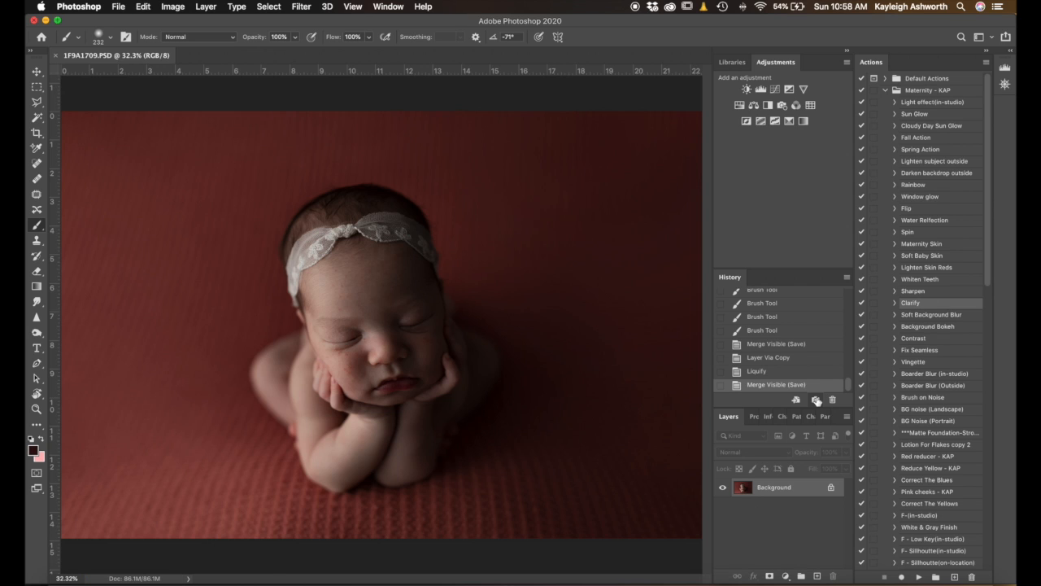
pyautogui.press('super+j')
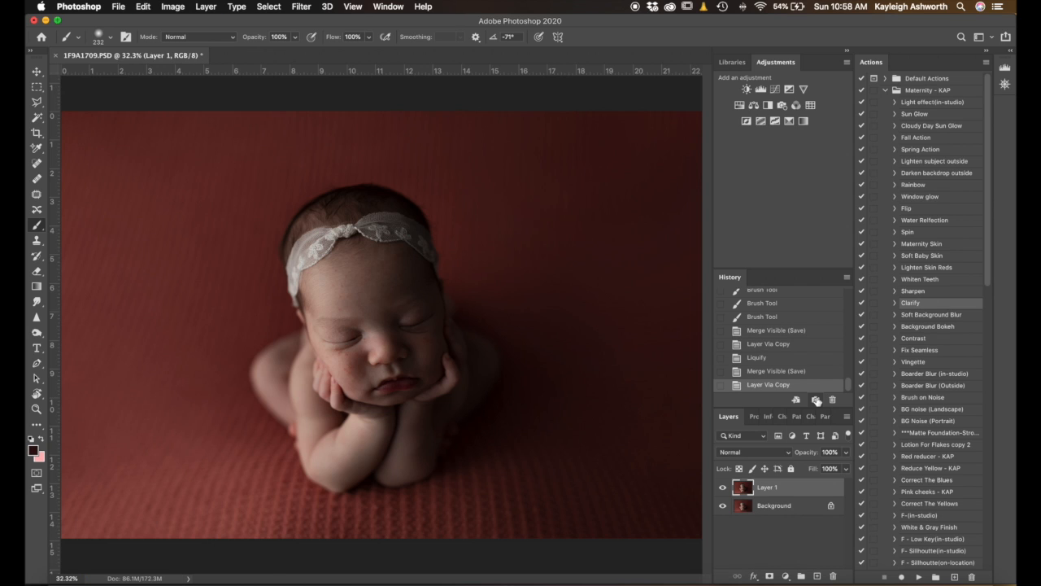
# Run the Contrast action from the Maternity - KAP set on Layer 1.
pyautogui.click(954, 337)
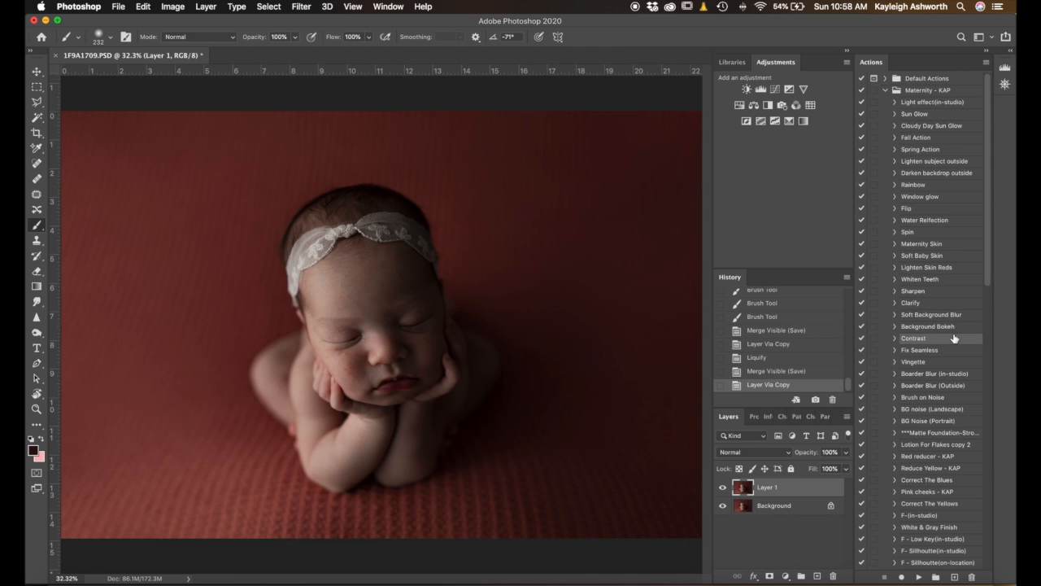
pyautogui.click(920, 577)
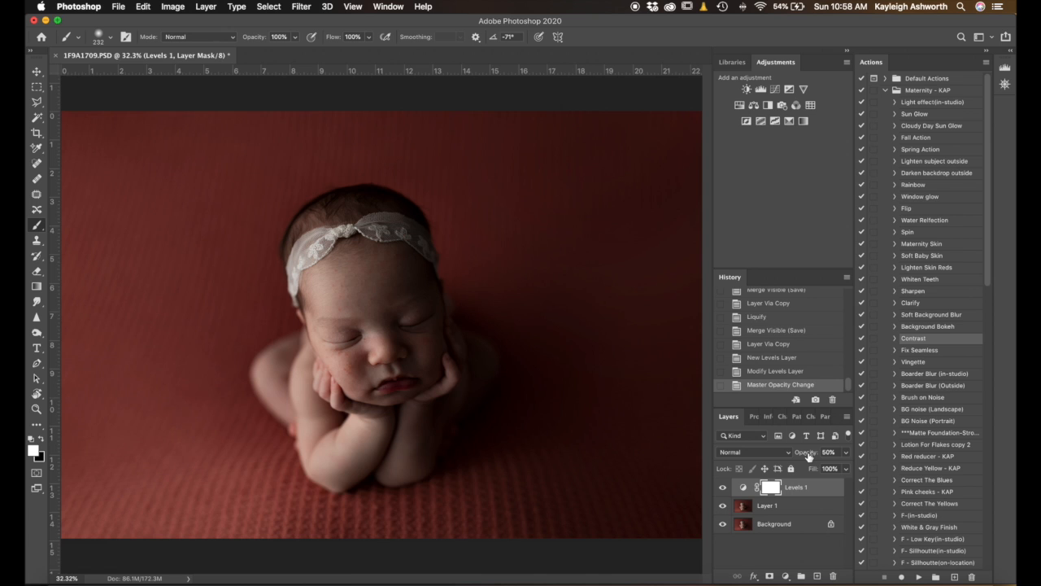
pyautogui.press('BackSpace')
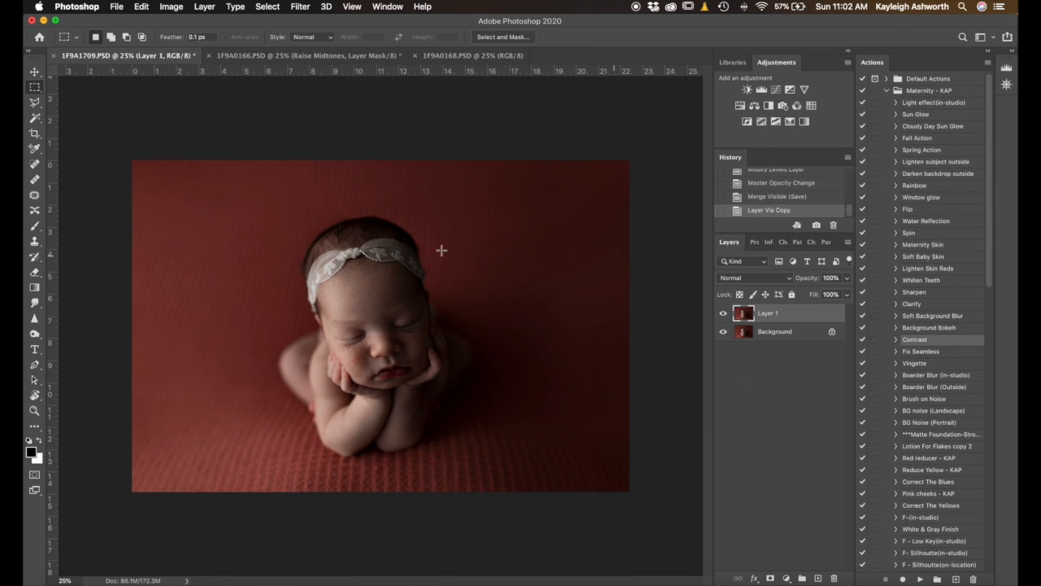
# Select a rectangle just inside the photo's edges and run the Boarder Blur (in-studio) action.
pyautogui.moveTo(139, 165); pyautogui.dragTo(624, 480)
pyautogui.moveTo(568, 446); pyautogui.dragTo(570, 449)
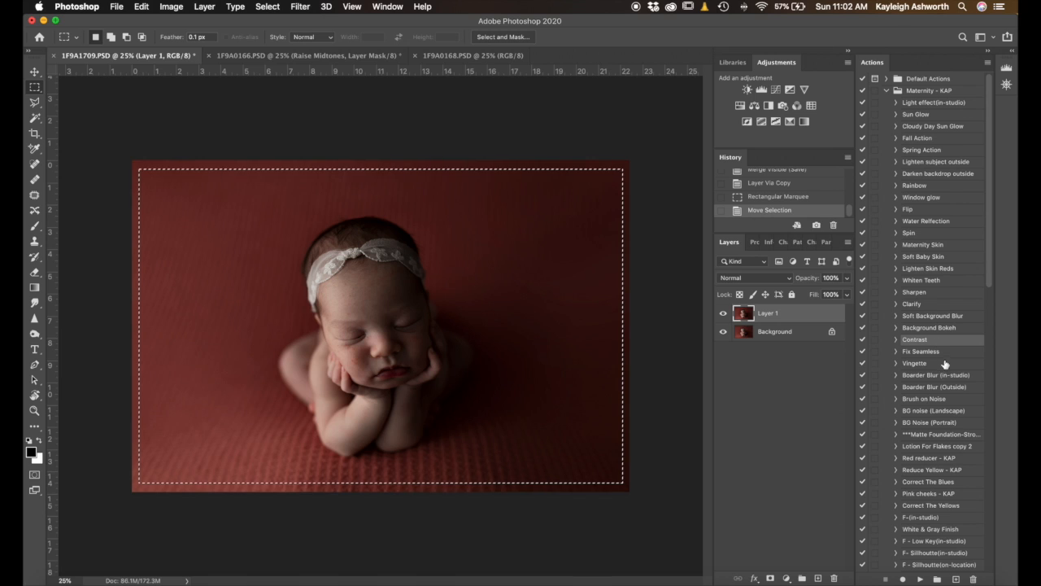
pyautogui.click(899, 376)
pyautogui.click(921, 579)
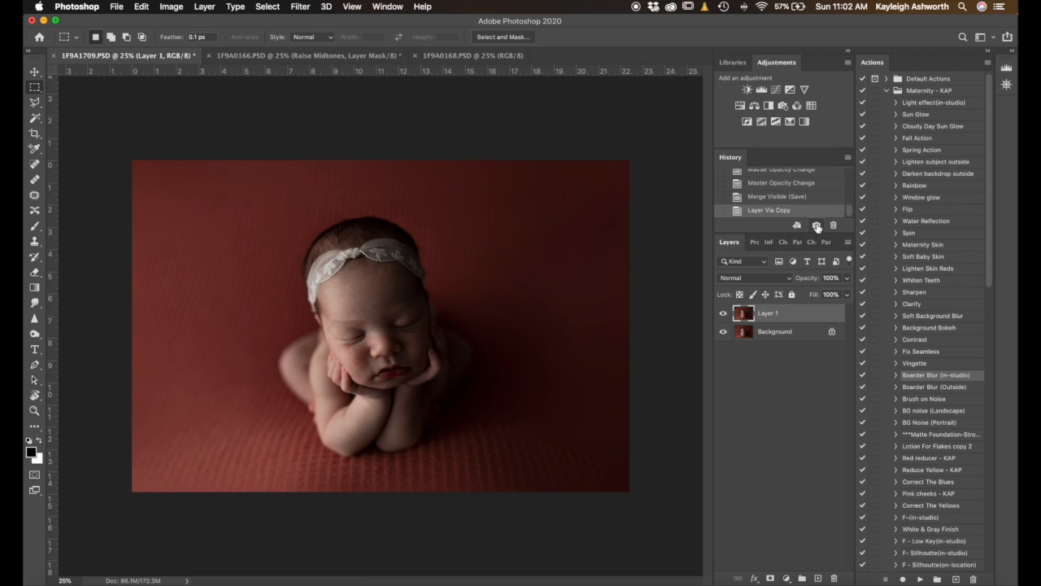
# Run the F-(in-studio) action and paint black over the baby's head and body on Layer 1's mask with a large soft brush.
pyautogui.click(914, 518)
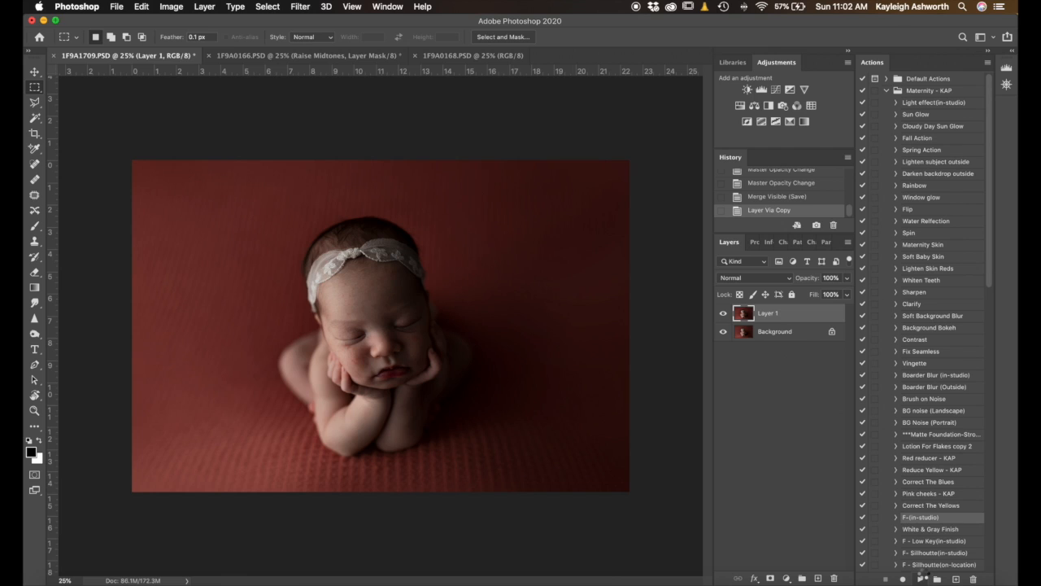
pyautogui.click(922, 577)
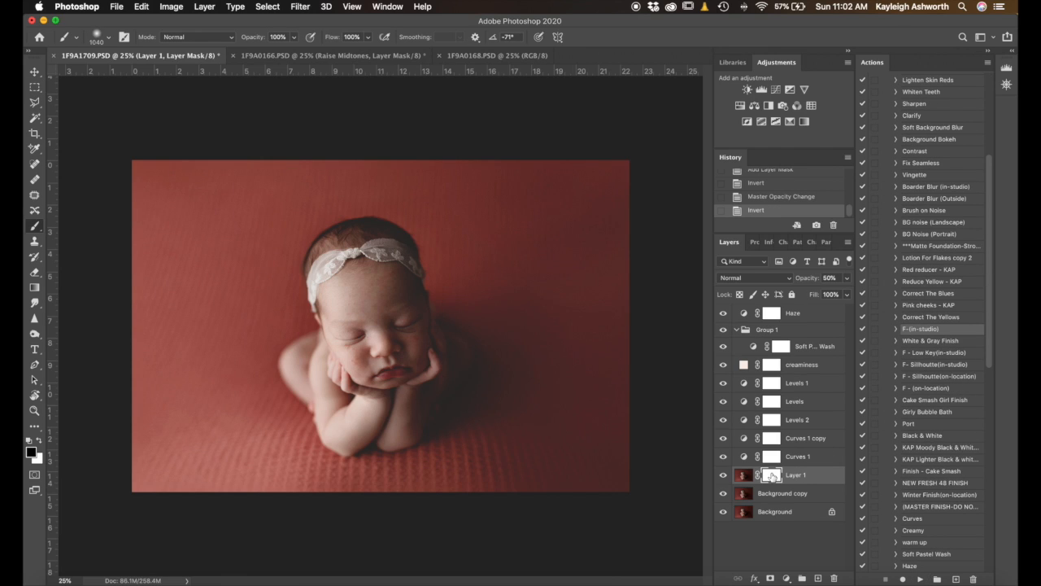
pyautogui.moveTo(388, 309)
pyautogui.mouseDown()
pyautogui.moveTo(468, 330)
pyautogui.moveTo(389, 296)
pyautogui.mouseUp()
pyautogui.moveTo(385, 279)
pyautogui.mouseDown()
pyautogui.moveTo(383, 412)
pyautogui.moveTo(379, 370)
pyautogui.mouseUp()
pyautogui.press('x')
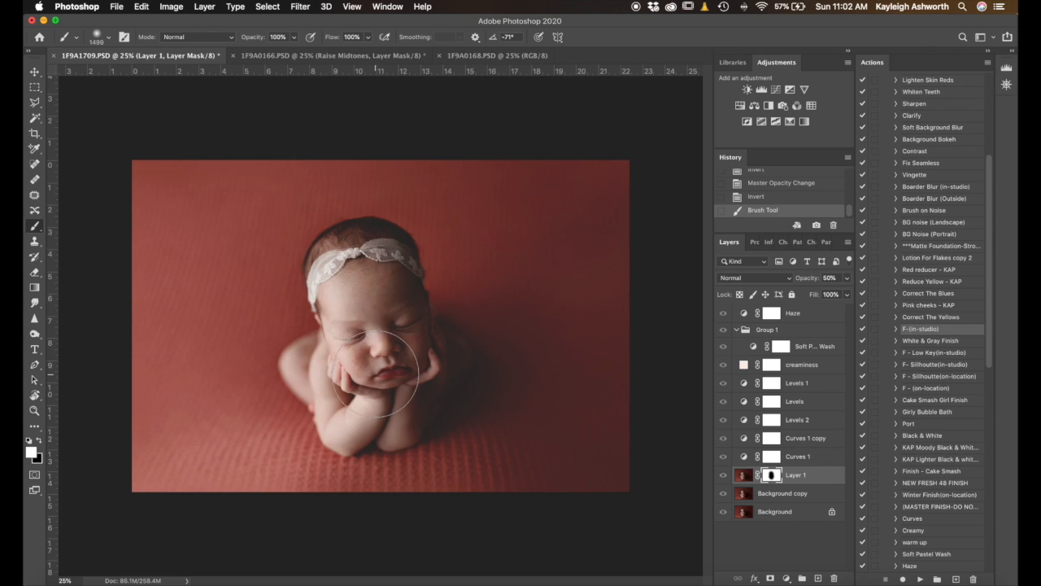
# Show the red overlay of Layer 1's mask, touch up the masked area over the baby's body, and hide the overlay.
pyautogui.press('\\')
pyautogui.moveTo(375, 372)
pyautogui.mouseDown()
pyautogui.moveTo(348, 420)
pyautogui.moveTo(362, 390)
pyautogui.mouseUp()
pyautogui.press('super+z')
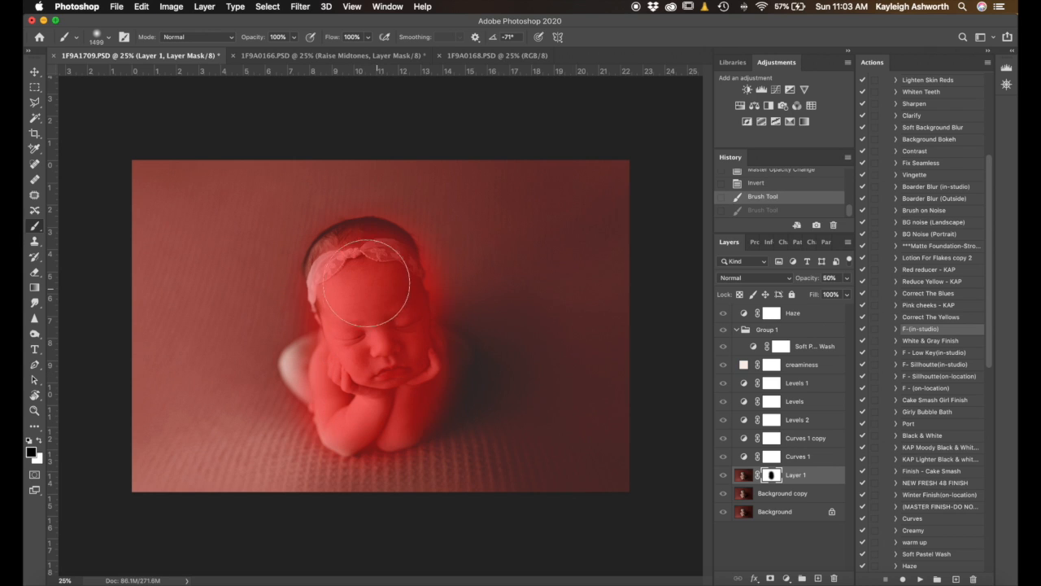
pyautogui.press('super+shift+z')
pyautogui.press('\\')
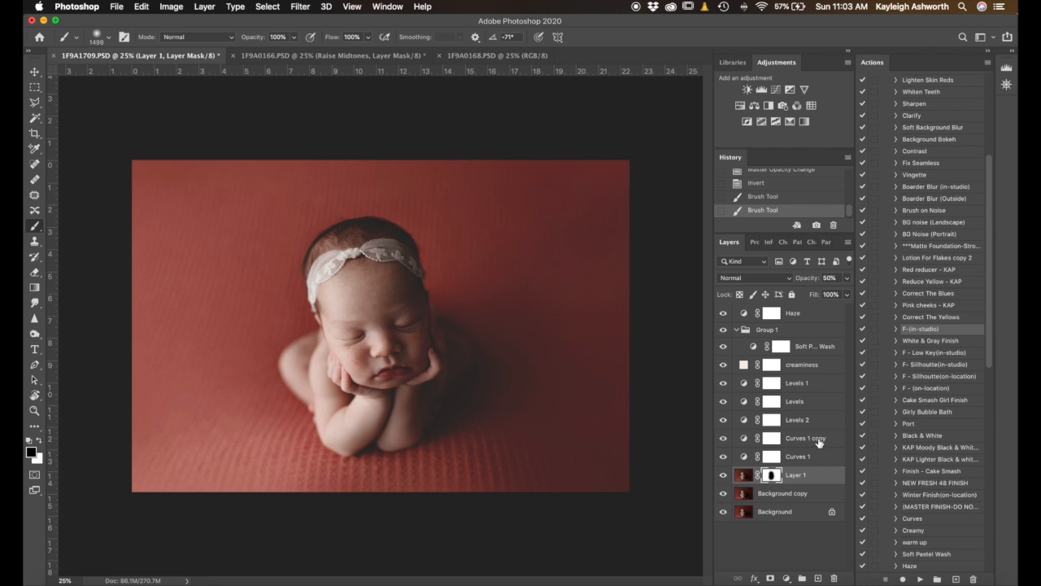
# Toggle the Curves 1 copy layer to check its effect, and duplicate that adjustment layer.
pyautogui.click(819, 440)
pyautogui.click(724, 438)
pyautogui.click(724, 437)
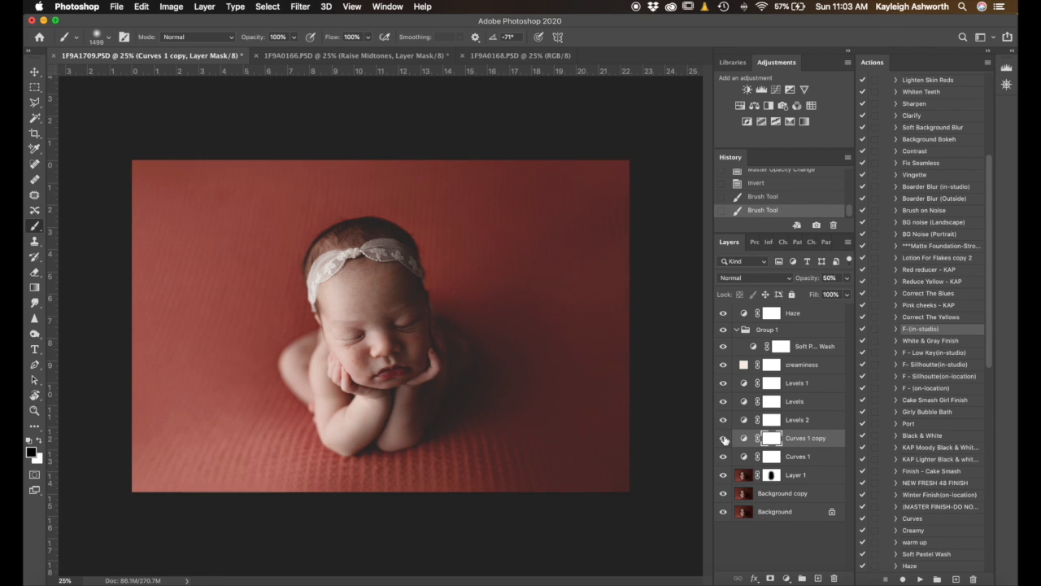
pyautogui.press('super+j')
pyautogui.press('super+equal')
pyautogui.press('super+equal')
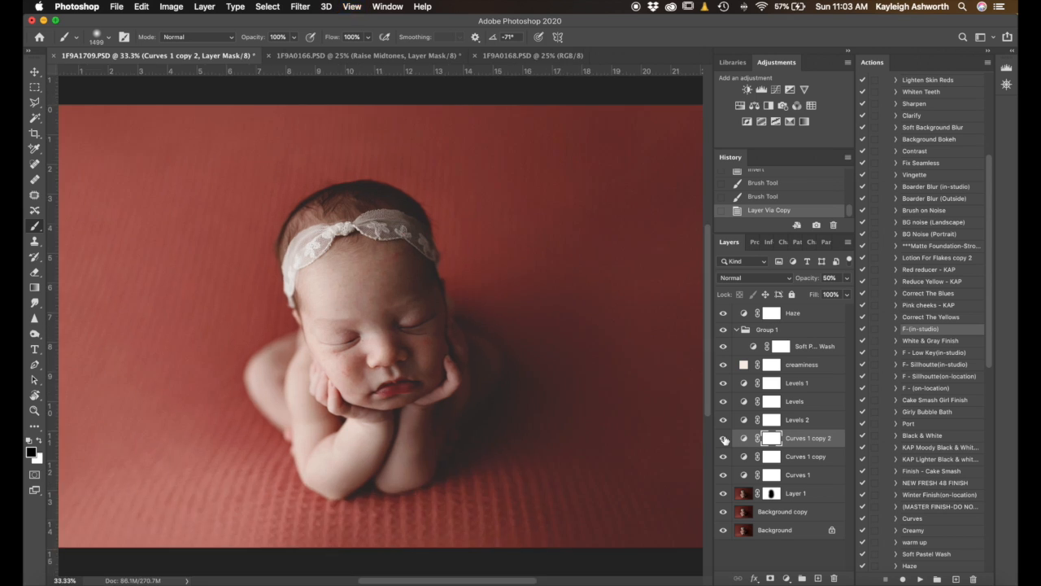
# Paint black at 20% brush opacity over the baby's face and arms on the Curves 1 copy 2 mask.
pyautogui.scroll(-5, 442, 319)
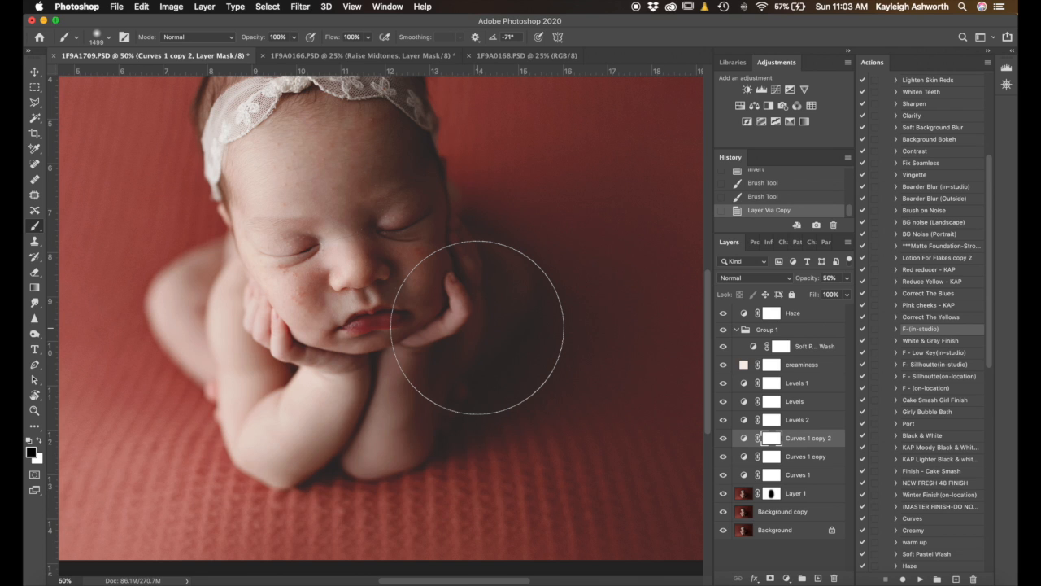
pyautogui.press('super+minus')
pyautogui.press('super+minus')
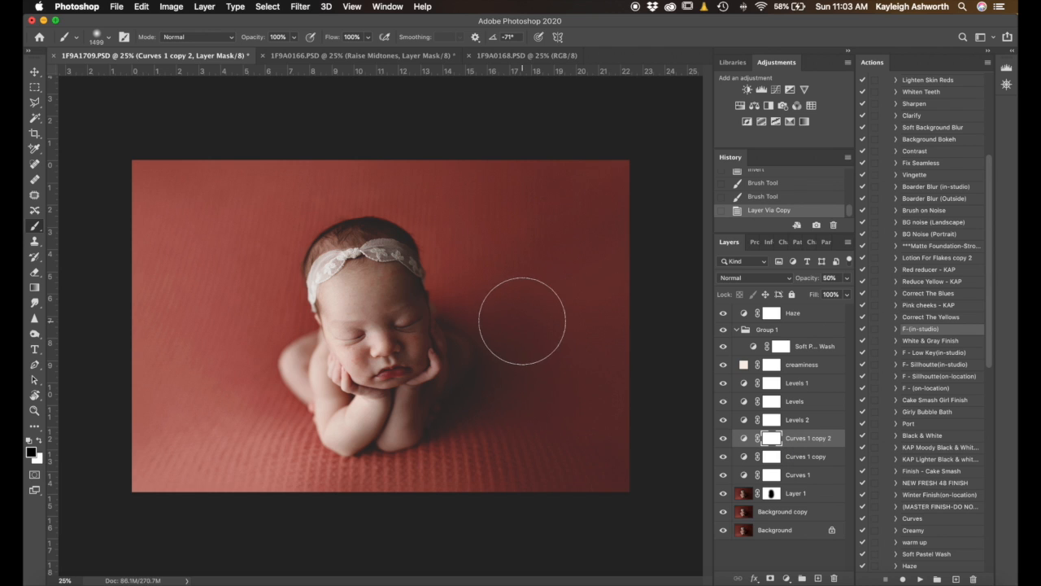
pyautogui.moveTo(367, 284)
pyautogui.mouseDown()
pyautogui.moveTo(288, 290)
pyautogui.moveTo(330, 296)
pyautogui.mouseUp()
pyautogui.click(322, 297)
pyautogui.click(345, 331)
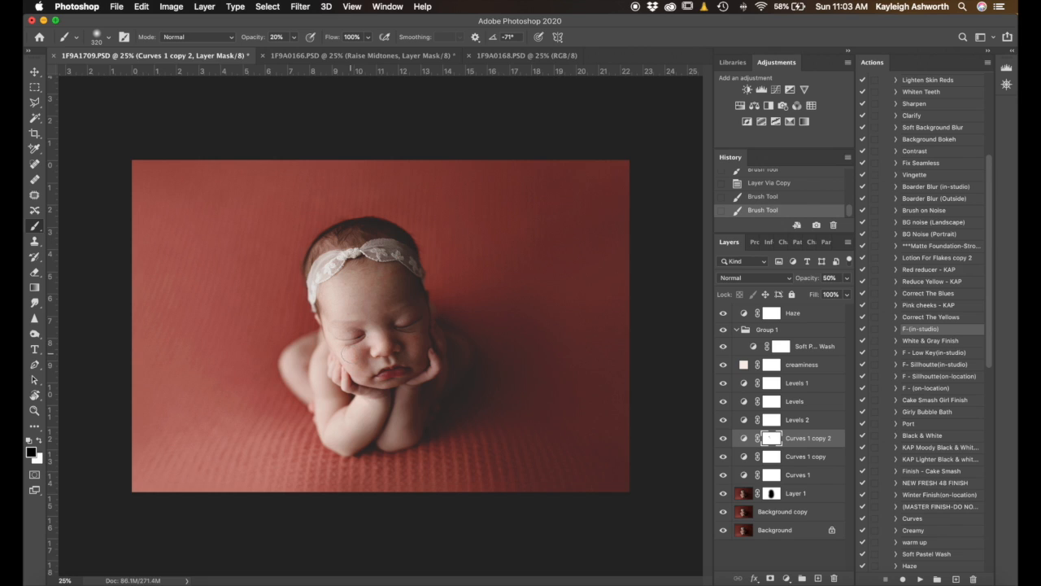
pyautogui.click(415, 400)
# Merge all visible layers, save the file, and duplicate the merged layer.
pyautogui.press('shift+super+e')
pyautogui.press('super+s')
pyautogui.press('super+j')
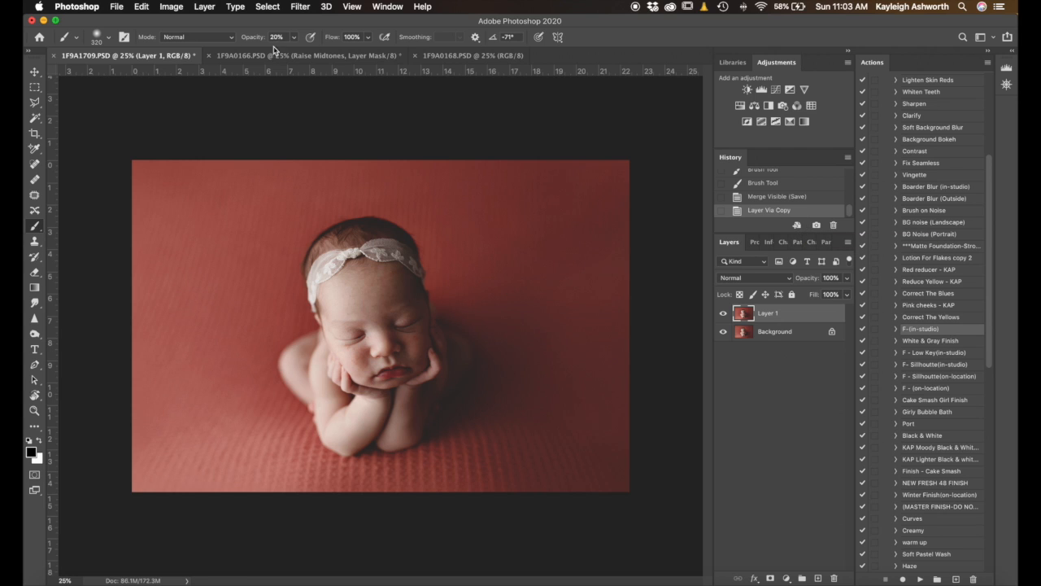
# Run the ***Matte Foundation-Strong copy 2 action and paint white at 100% opacity on the group's mask over the forehead and cheeks.
pyautogui.click(944, 248)
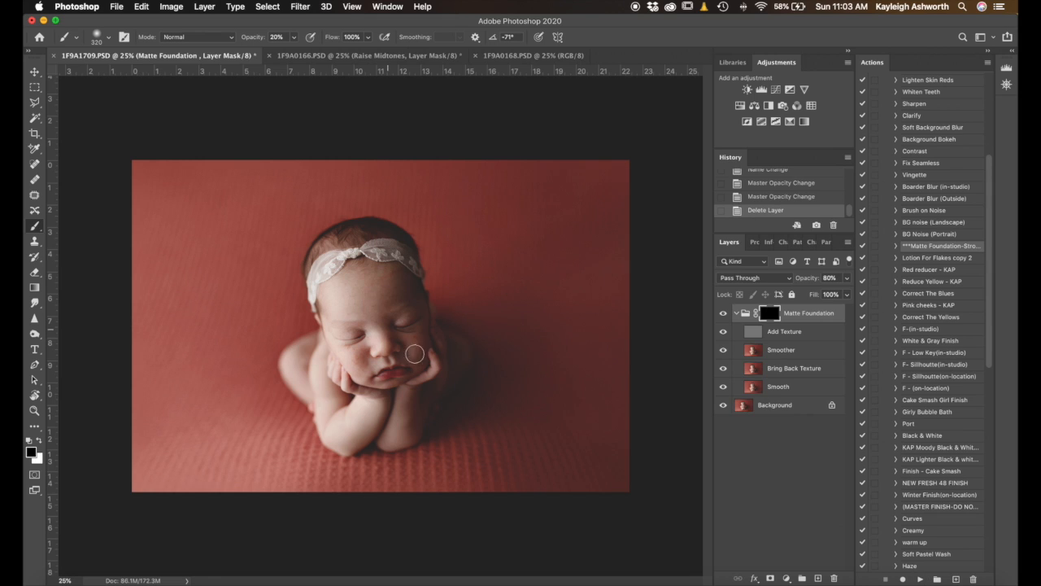
pyautogui.press('super+equal')
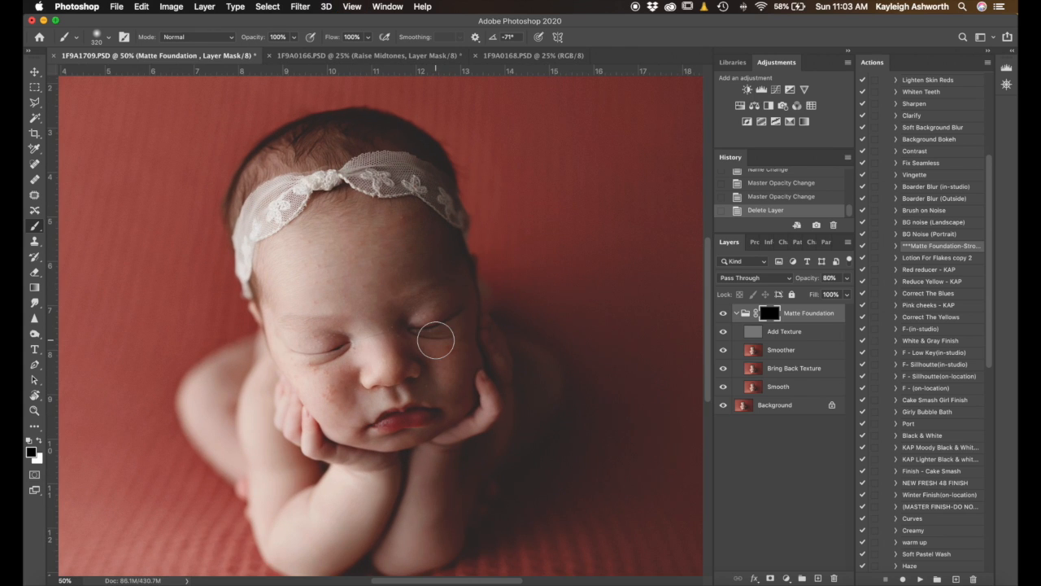
pyautogui.moveTo(341, 263); pyautogui.dragTo(345, 262)
pyautogui.press('x')
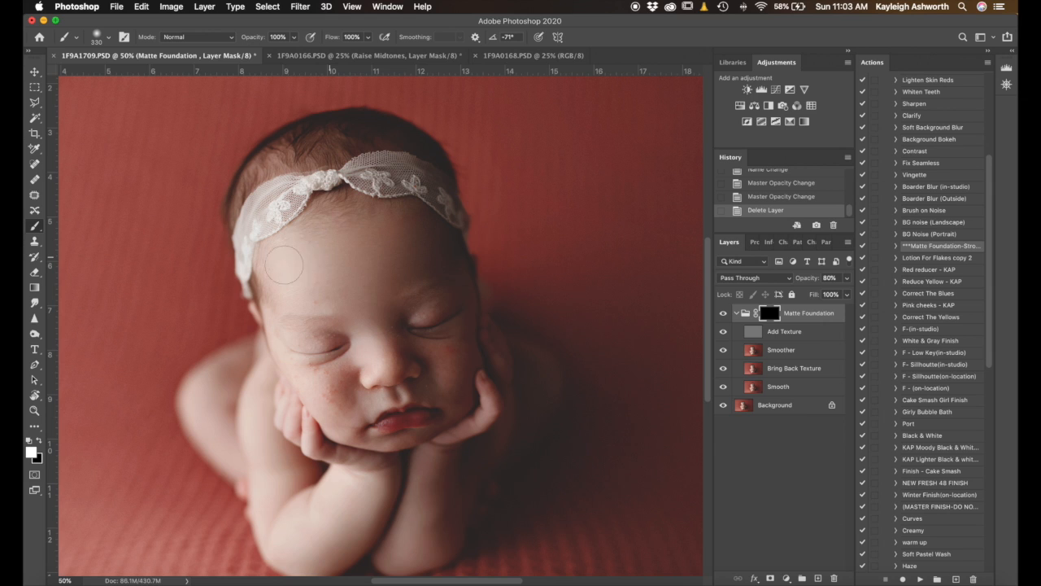
pyautogui.moveTo(403, 225)
pyautogui.mouseDown()
pyautogui.moveTo(391, 265)
pyautogui.moveTo(376, 266)
pyautogui.mouseUp()
pyautogui.moveTo(376, 331)
pyautogui.mouseDown()
pyautogui.moveTo(383, 343)
pyautogui.moveTo(391, 327)
pyautogui.moveTo(386, 333)
pyautogui.moveTo(442, 364)
pyautogui.mouseUp()
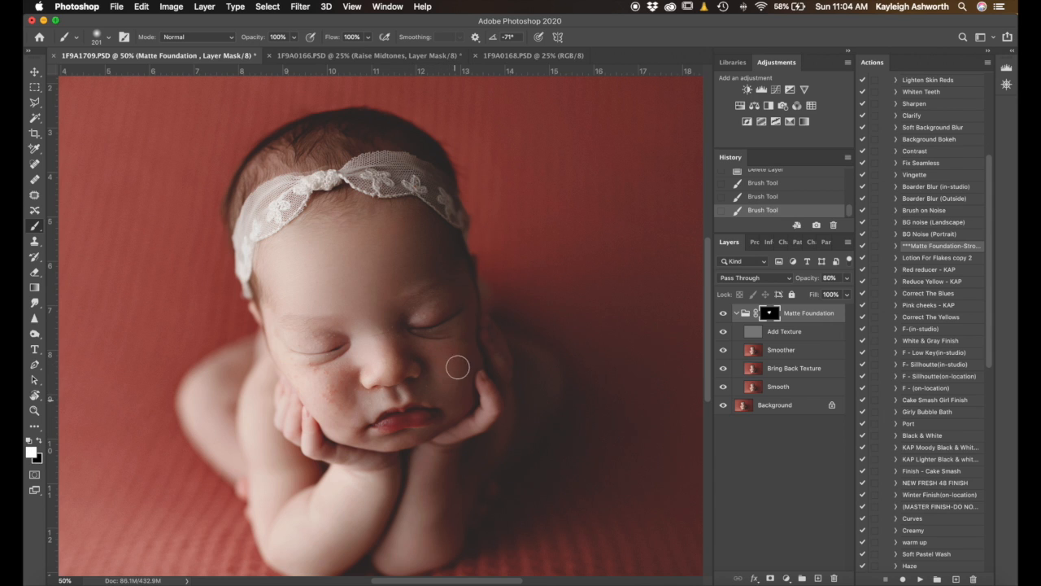
pyautogui.moveTo(454, 398); pyautogui.dragTo(455, 364)
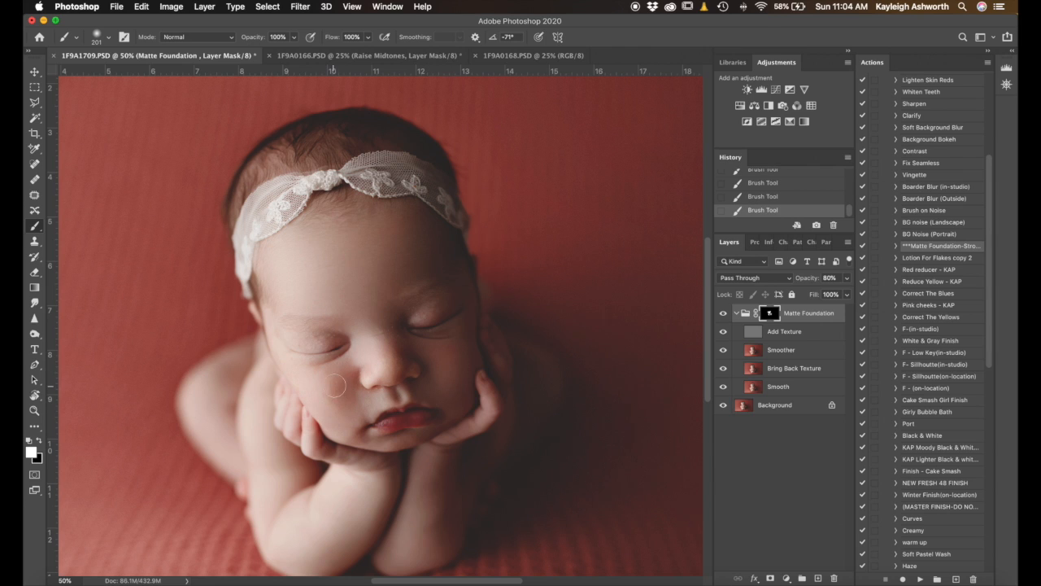
# Undo the last two strokes and clean up the Matte Foundation mask beside the nose and eye using the red overlay.
pyautogui.moveTo(325, 376); pyautogui.dragTo(305, 343)
pyautogui.press('super+z')
pyautogui.press('super+z')
pyautogui.scroll(-3, 427, 325)
pyautogui.press('\\')
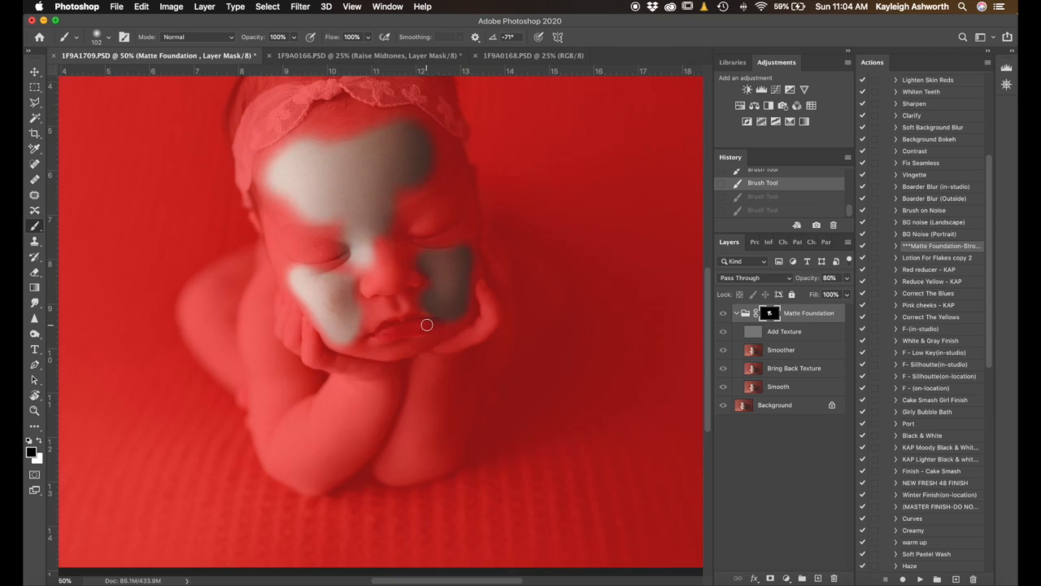
pyautogui.moveTo(340, 252)
pyautogui.mouseDown()
pyautogui.moveTo(316, 264)
pyautogui.moveTo(299, 238)
pyautogui.moveTo(358, 228)
pyautogui.mouseUp()
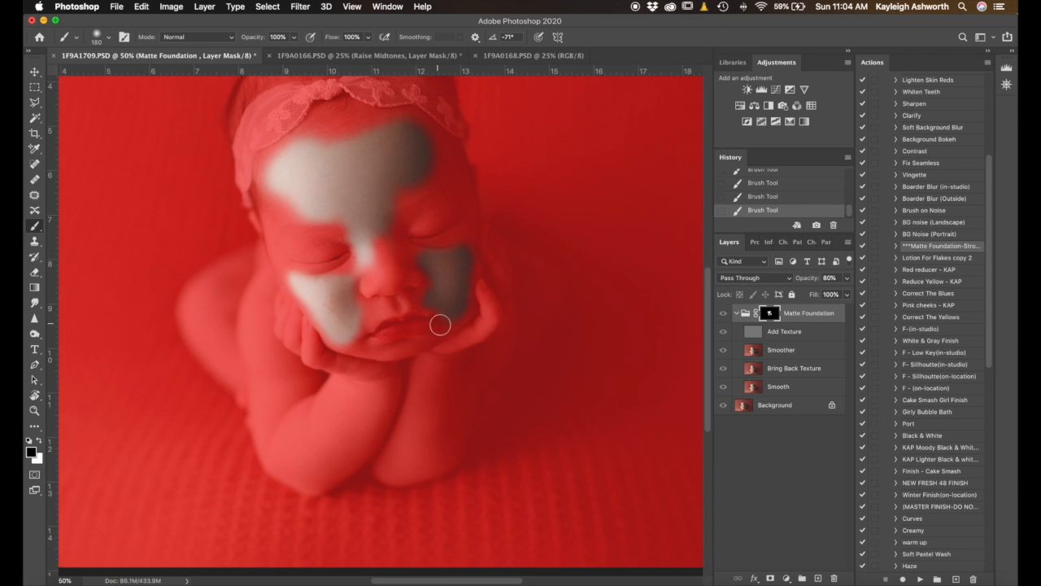
pyautogui.press('\\')
# Paint white on the Matte Foundation mask over the baby's arms, shoulder and back, and check the coverage with the red overlay.
pyautogui.scroll(-4, 394, 330)
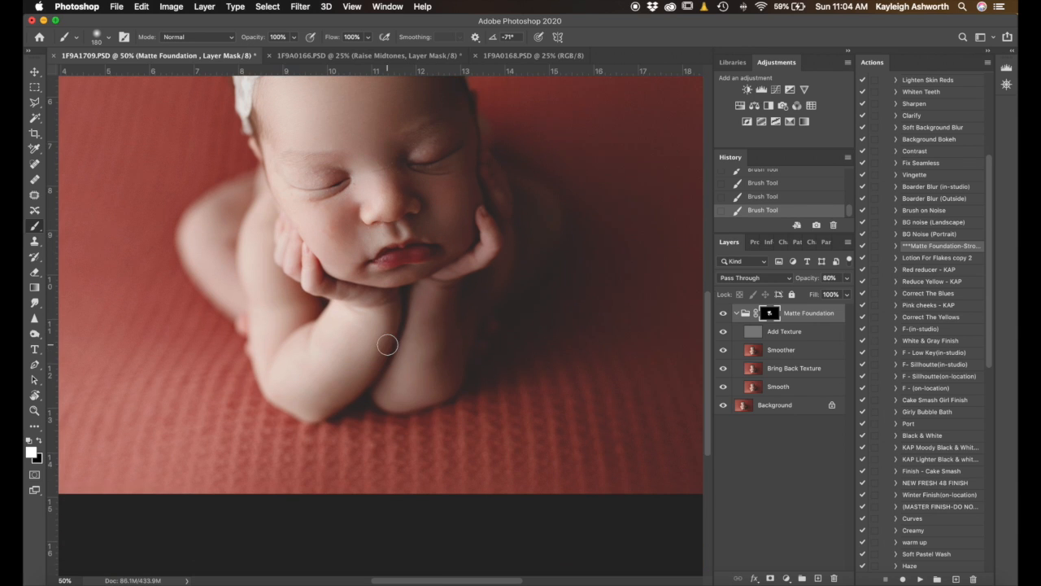
pyautogui.moveTo(409, 335)
pyautogui.mouseDown()
pyautogui.moveTo(428, 333)
pyautogui.moveTo(432, 358)
pyautogui.moveTo(403, 394)
pyautogui.mouseUp()
pyautogui.moveTo(295, 324); pyautogui.dragTo(281, 323)
pyautogui.press('\\')
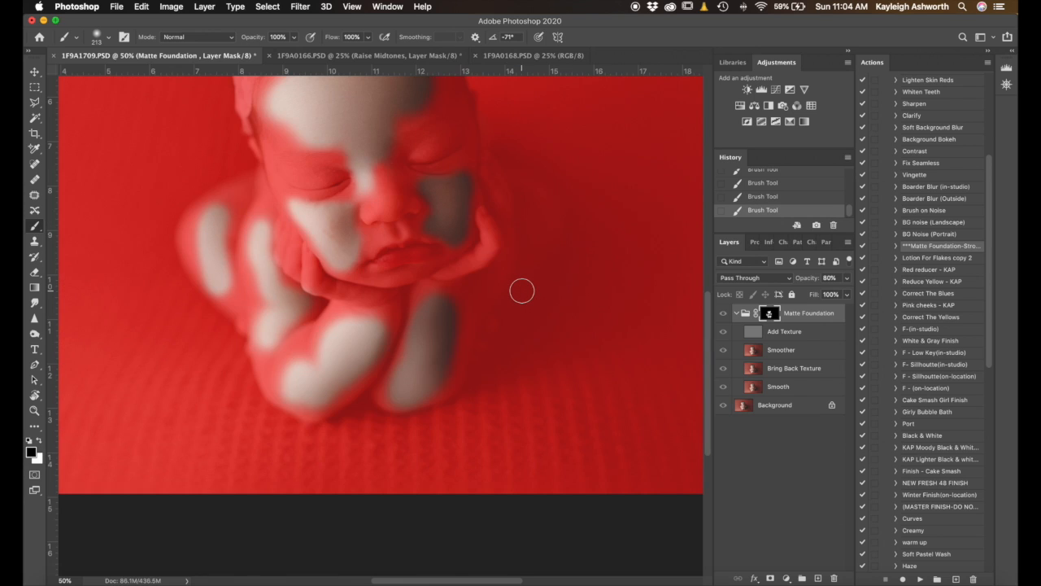
pyautogui.press('\\')
# Toggle the Matte Foundation group's visibility repeatedly to compare the skin smoothing before and after on the whole photo.
pyautogui.press('super+minus')
pyautogui.press('super+minus')
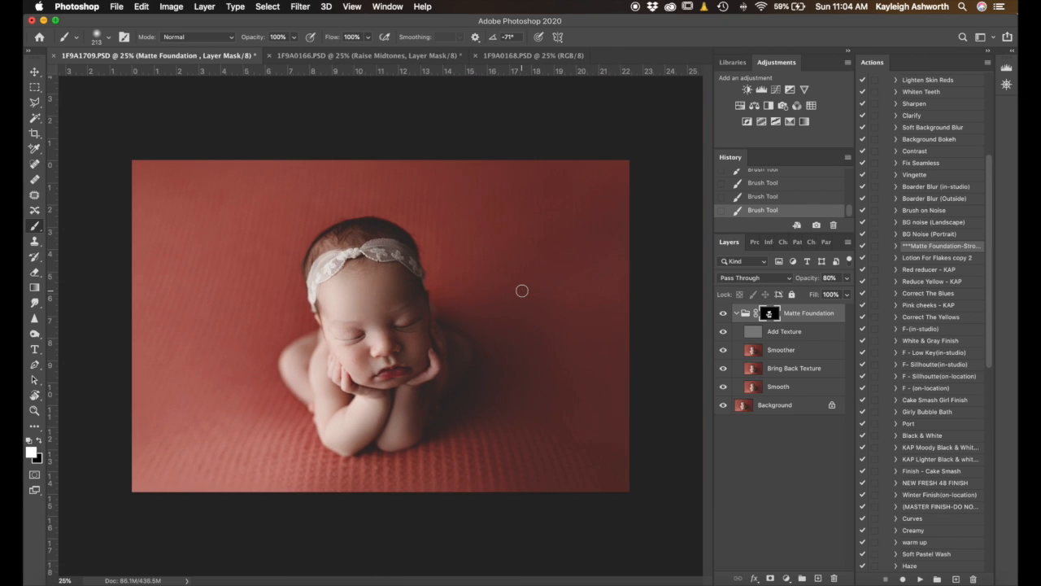
pyautogui.click(722, 314)
pyautogui.click(722, 314)
pyautogui.click(723, 314)
pyautogui.click(723, 315)
pyautogui.moveTo(345, 366); pyautogui.dragTo(332, 364)
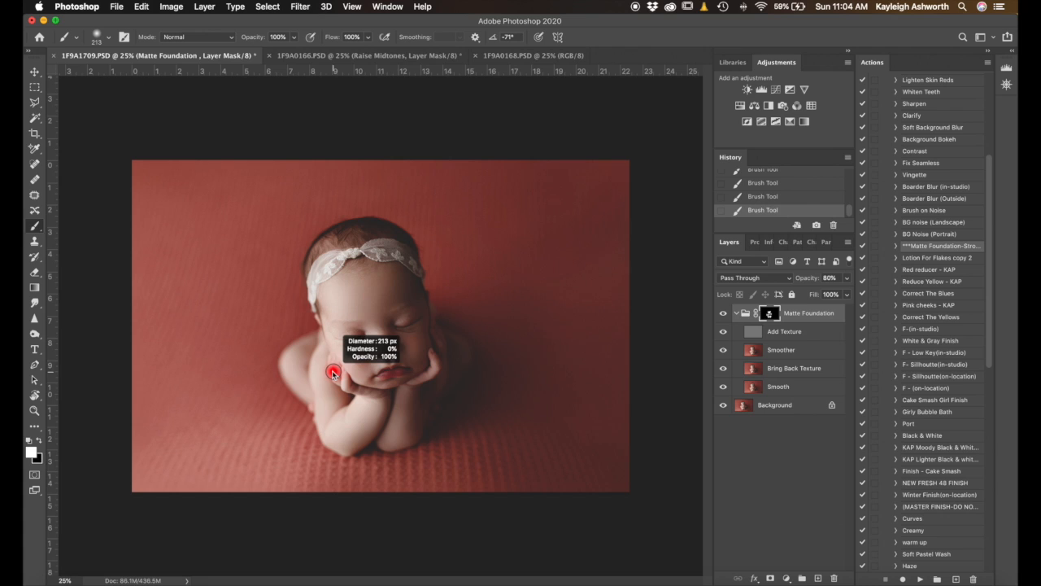
pyautogui.press('x')
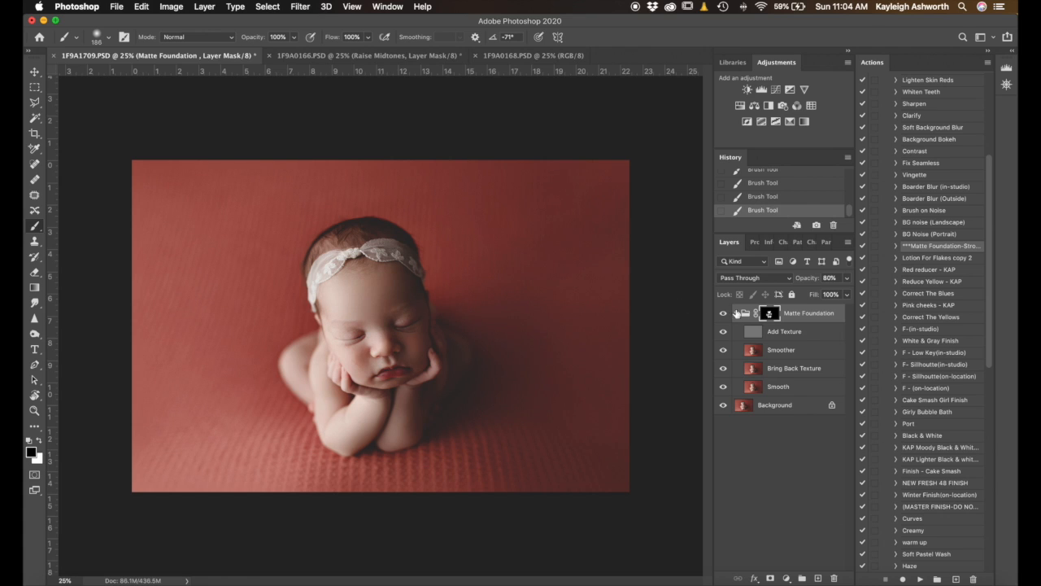
pyautogui.click(723, 314)
pyautogui.click(724, 314)
pyautogui.click(724, 314)
pyautogui.click(723, 314)
pyautogui.click(723, 314)
pyautogui.click(723, 314)
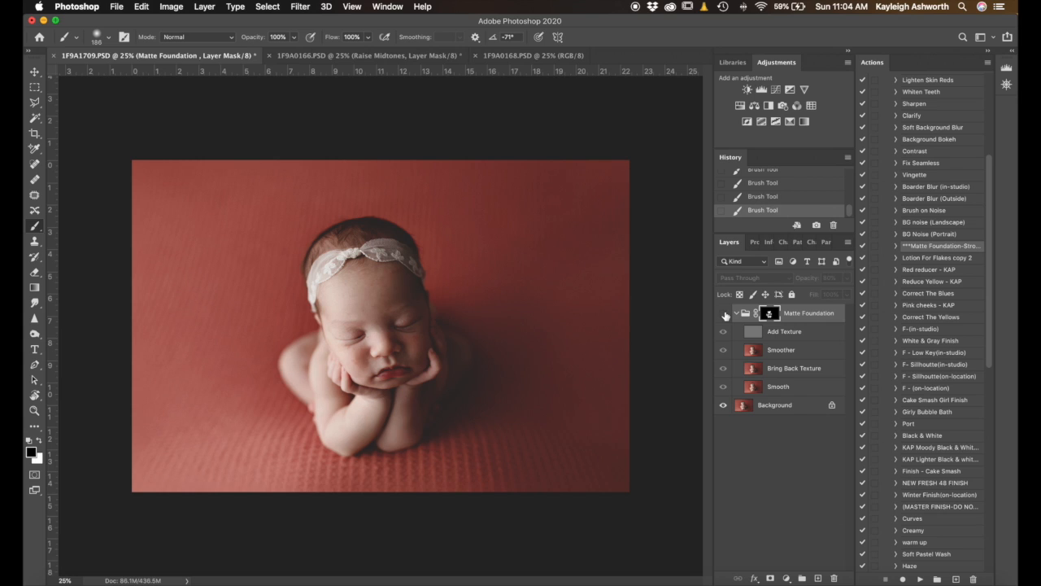
pyautogui.click(723, 314)
pyautogui.click(723, 314)
pyautogui.click(724, 314)
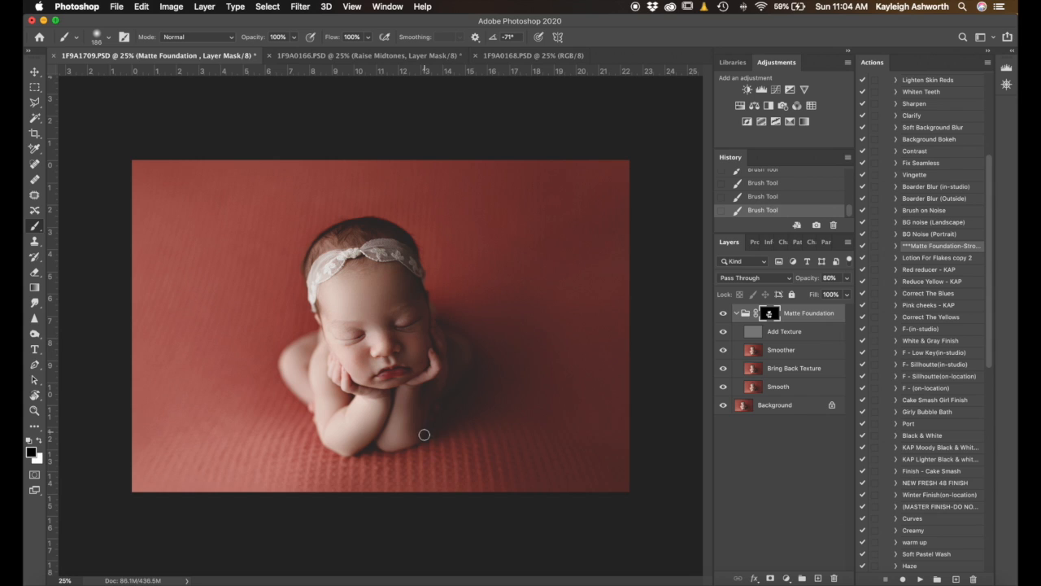
pyautogui.click(723, 314)
pyautogui.click(723, 314)
# Merge the Matte Foundation group into the background, save the file, and duplicate the flattened layer.
pyautogui.press('super+shift+e')
pyautogui.press('super+s')
pyautogui.press('super+j')
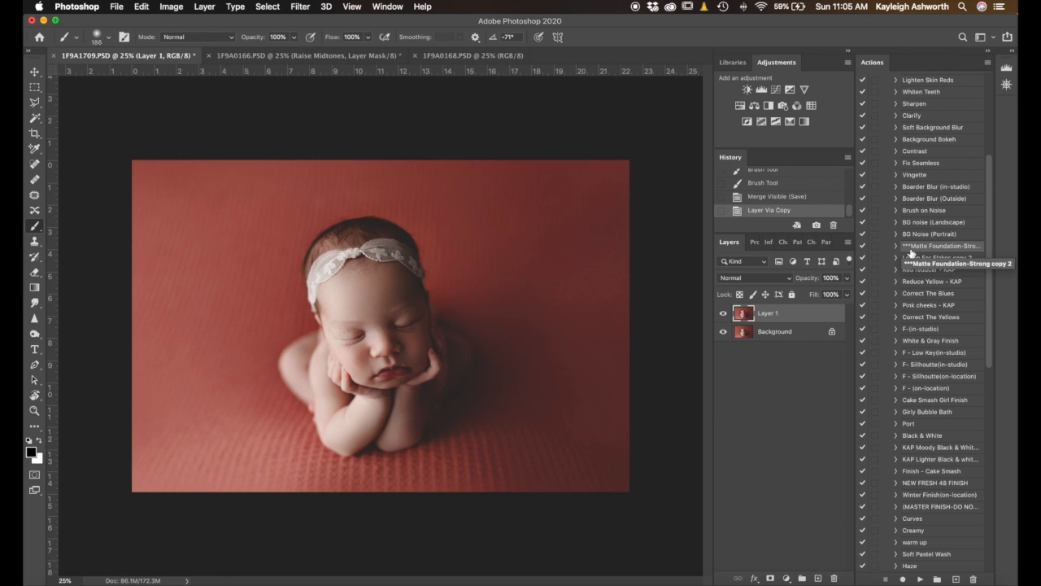
# Apply the Portraiture 3 filter to Layer 1 with the Smoothing: Strong preset.
pyautogui.click(300, 7)
pyautogui.moveTo(432, 271)
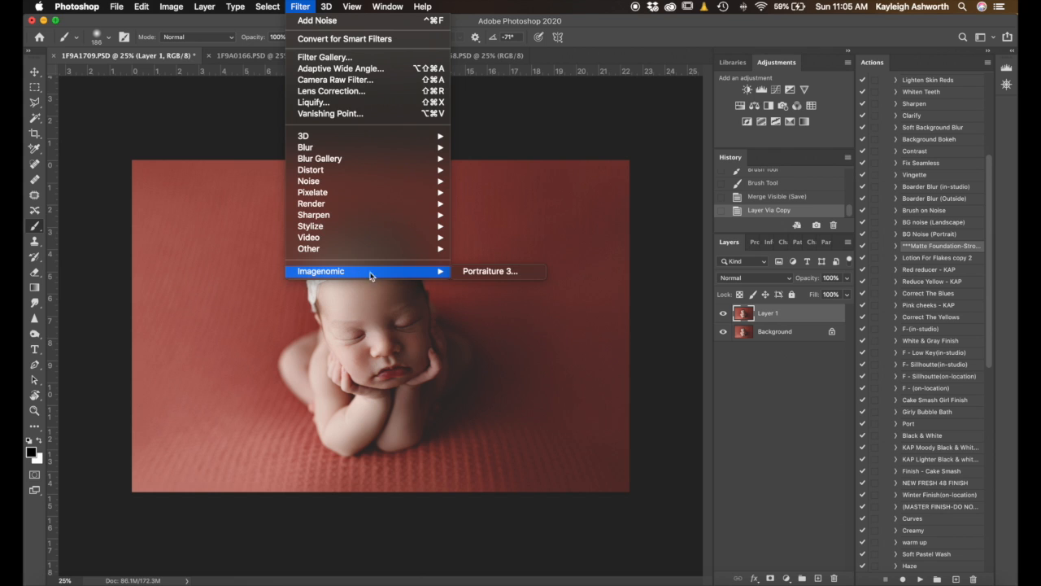
pyautogui.click(476, 274)
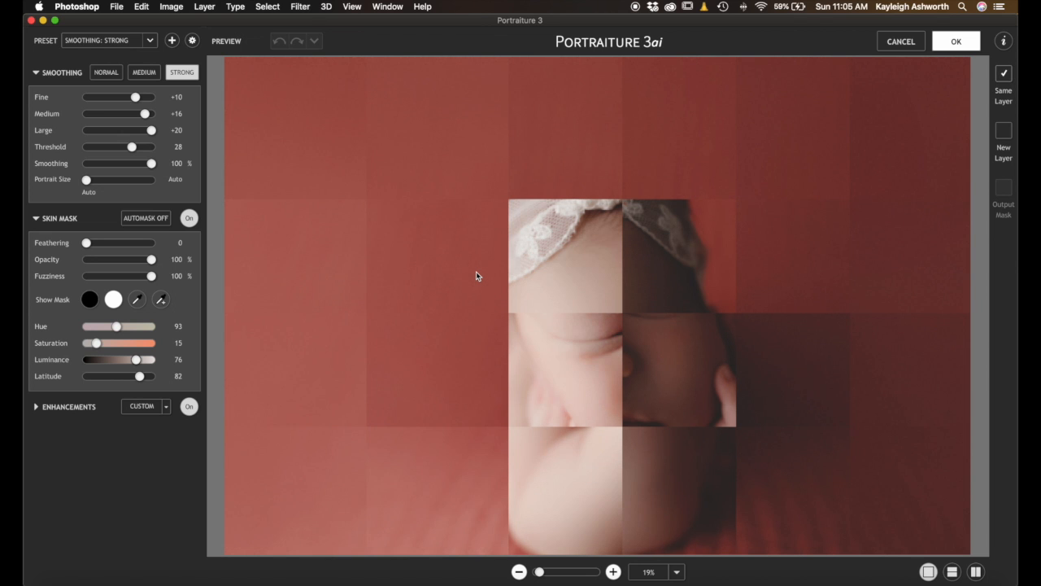
pyautogui.press('Return')
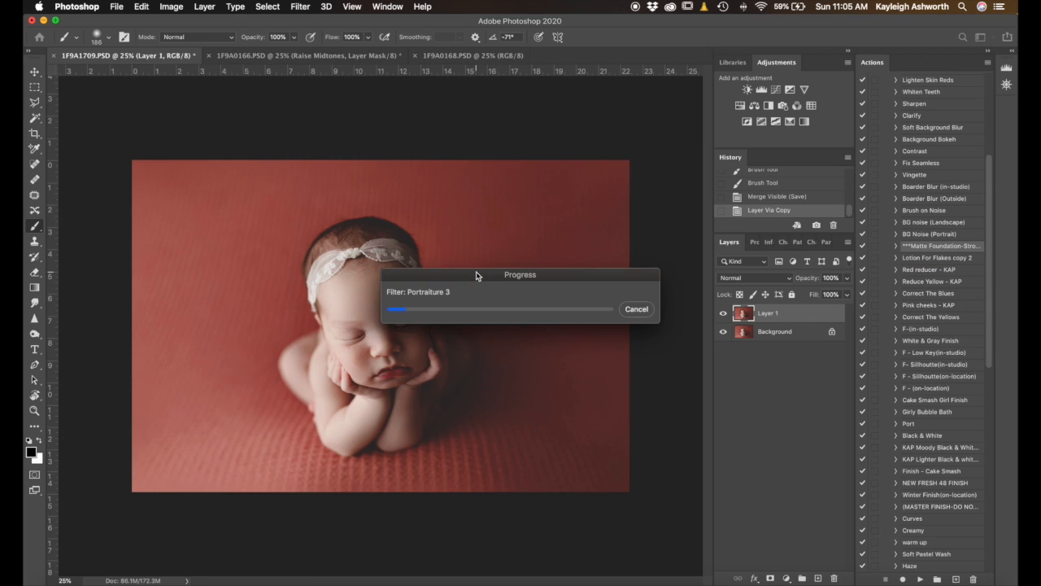
# Add a layer mask to the Portraiture-smoothed Layer 1 and invert it to black.
pyautogui.press('super+plus')
pyautogui.press('super+plus')
pyautogui.scroll(-3, 478, 270)
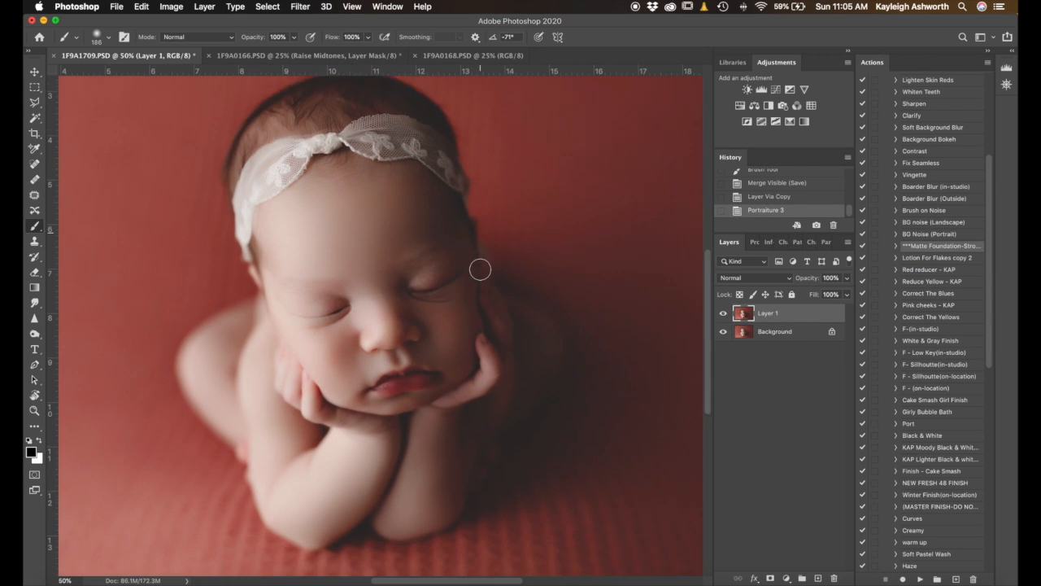
pyautogui.click(772, 579)
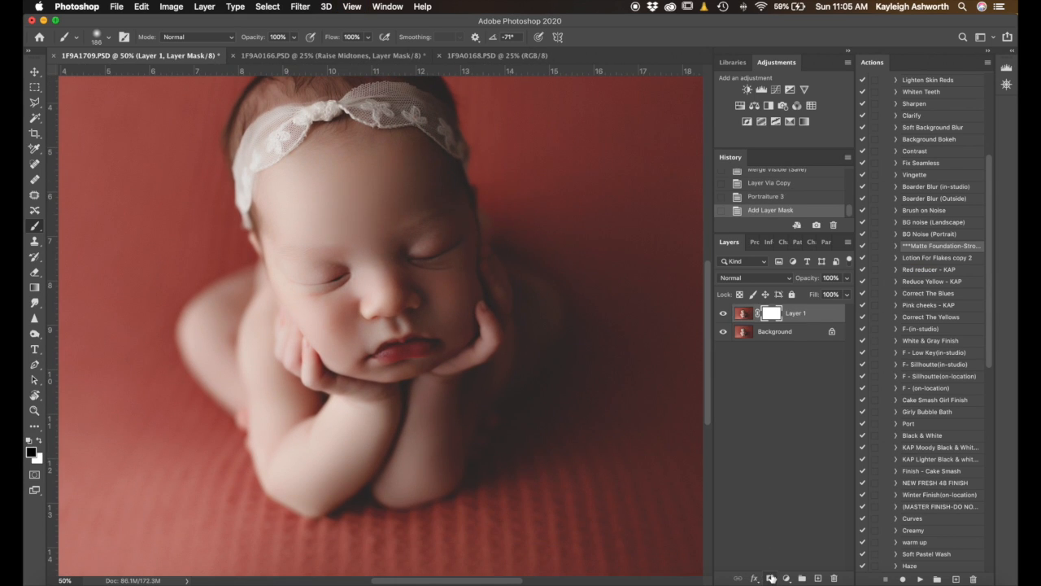
pyautogui.press('super+i')
# Paint white on Layer 1's mask over the forehead, cheeks, eyelids, nose and chin with small soft brushes.
pyautogui.moveTo(349, 181); pyautogui.dragTo(372, 174)
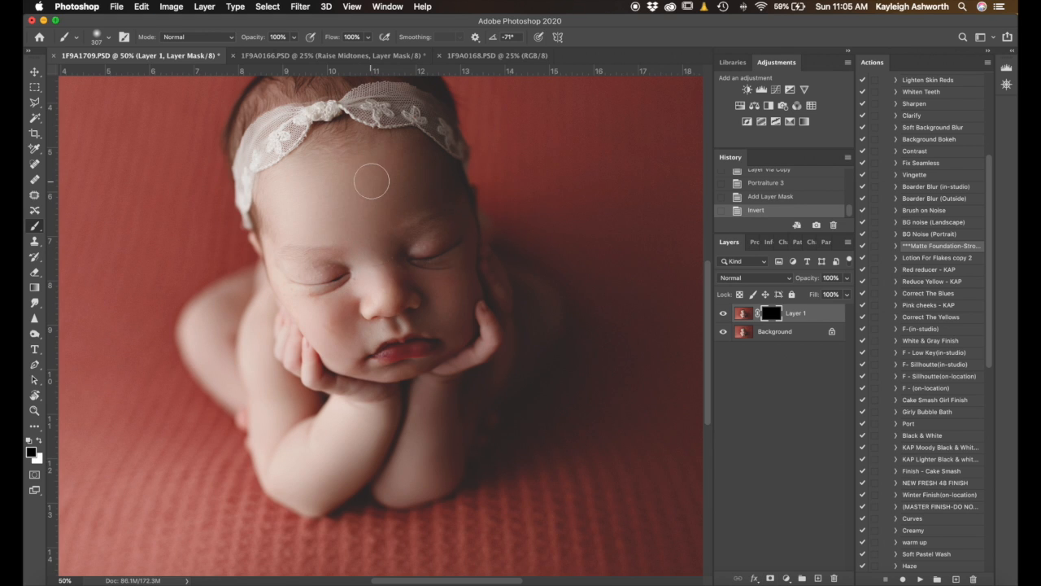
pyautogui.press('x')
pyautogui.click(399, 192)
pyautogui.moveTo(399, 192); pyautogui.dragTo(348, 162)
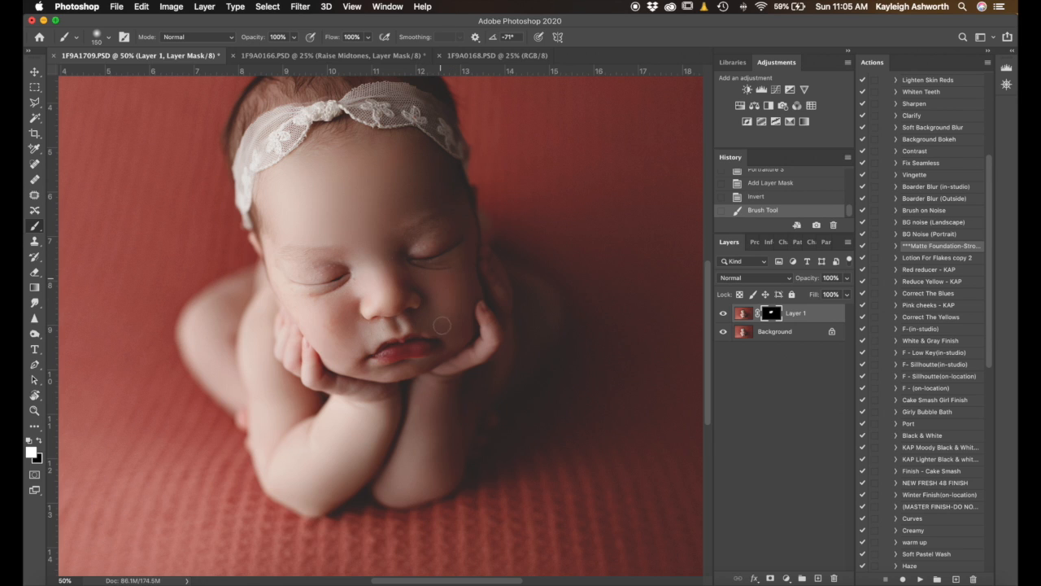
pyautogui.moveTo(456, 281)
pyautogui.mouseDown()
pyautogui.moveTo(400, 270)
pyautogui.moveTo(397, 248)
pyautogui.moveTo(383, 248)
pyautogui.mouseUp()
pyautogui.moveTo(443, 236)
pyautogui.mouseDown()
pyautogui.moveTo(410, 253)
pyautogui.moveTo(449, 232)
pyautogui.moveTo(425, 241)
pyautogui.mouseUp()
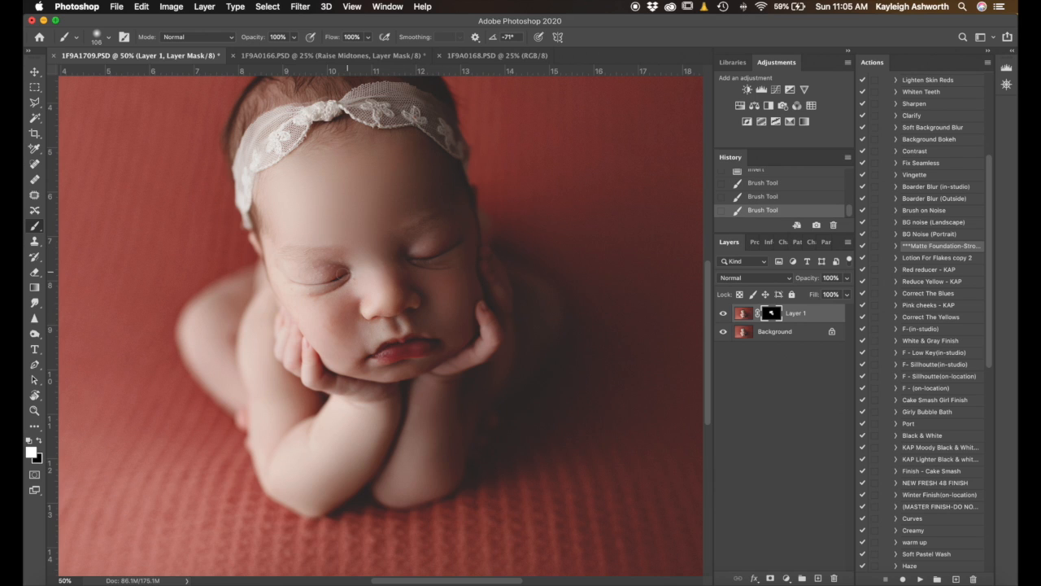
pyautogui.keyDown('ctrl'); pyautogui.keyDown('alt'); pyautogui.click(358, 283); pyautogui.keyUp('alt'); pyautogui.keyUp('ctrl')
pyautogui.moveTo(311, 306); pyautogui.dragTo(322, 306)
pyautogui.moveTo(346, 359); pyautogui.dragTo(358, 380)
# Show Layer 1's mask as a red overlay, paint black along the closed eye's lash line, and hide the overlay.
pyautogui.press('\\')
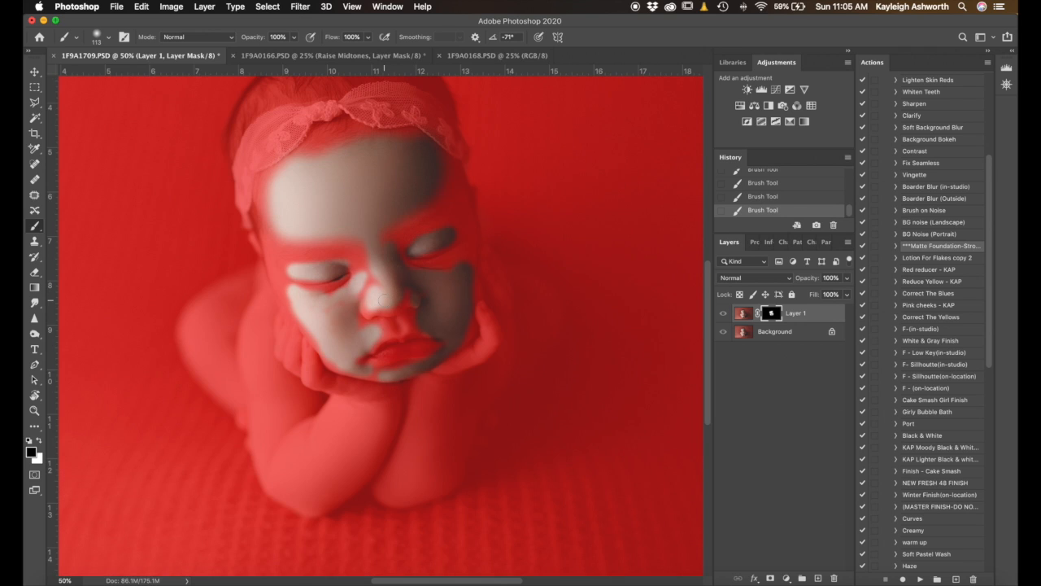
pyautogui.press('x')
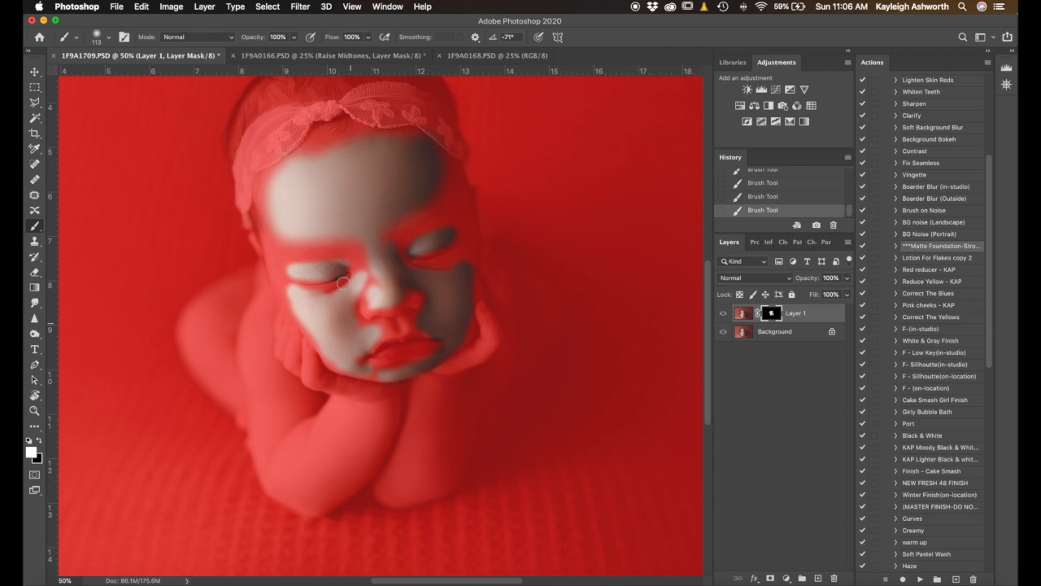
pyautogui.press('super+z')
pyautogui.press('x')
pyautogui.moveTo(346, 273); pyautogui.dragTo(290, 281)
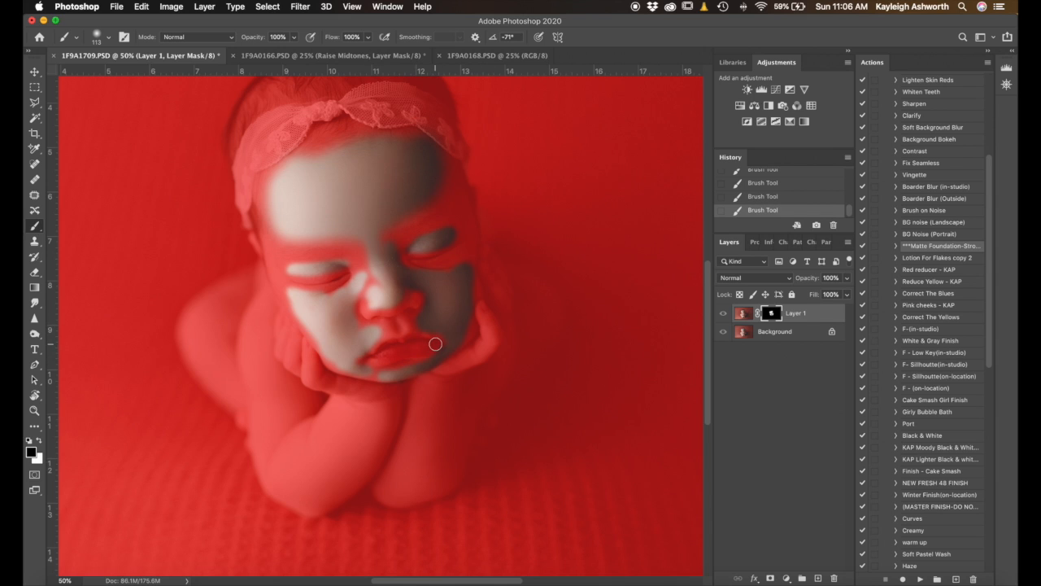
pyautogui.press('\\')
# Paint white on Layer 1's mask over the baby's forearms, upper arm and back.
pyautogui.scroll(-2, 438, 345)
pyautogui.scroll(-3, 438, 345)
pyautogui.moveTo(442, 350); pyautogui.dragTo(460, 351)
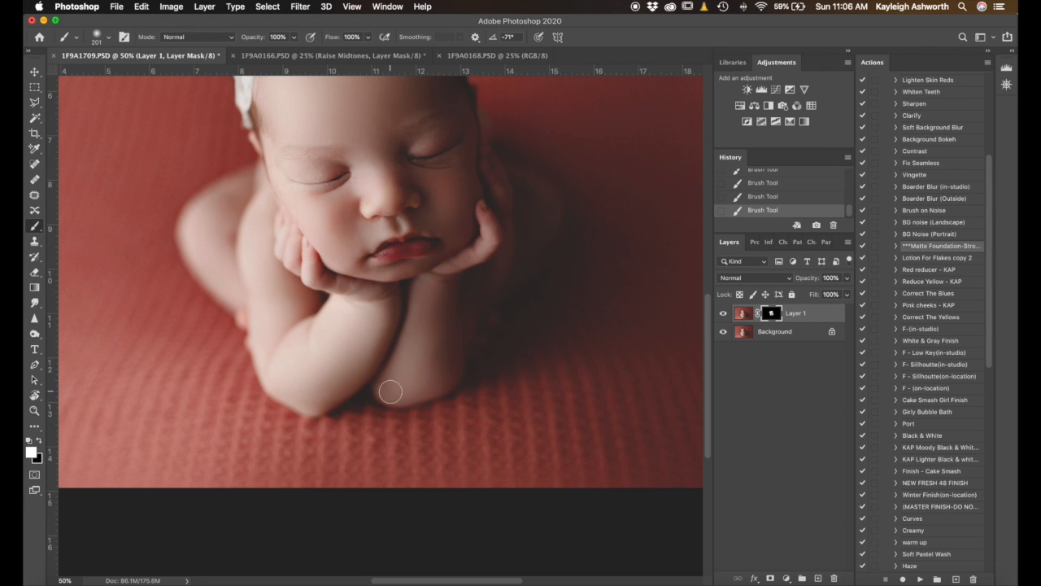
pyautogui.moveTo(339, 345); pyautogui.dragTo(355, 345)
pyautogui.moveTo(312, 302); pyautogui.dragTo(291, 301)
pyautogui.moveTo(207, 247); pyautogui.dragTo(220, 252)
# Paint white on Layer 1's mask over the upper red backdrop with a very large soft brush.
pyautogui.press('super+0')
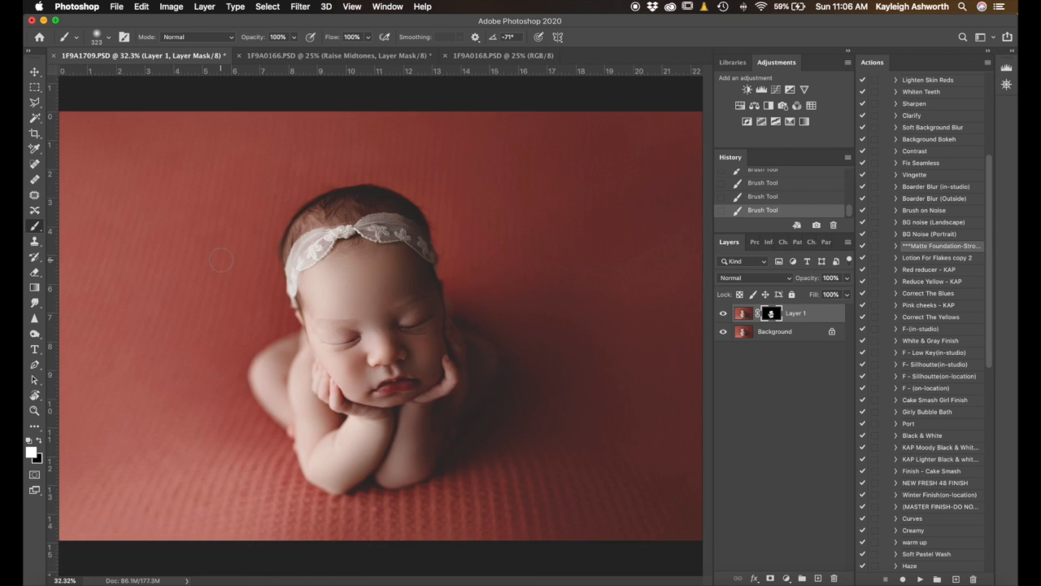
pyautogui.press('super+minus')
pyautogui.moveTo(337, 209); pyautogui.dragTo(431, 210)
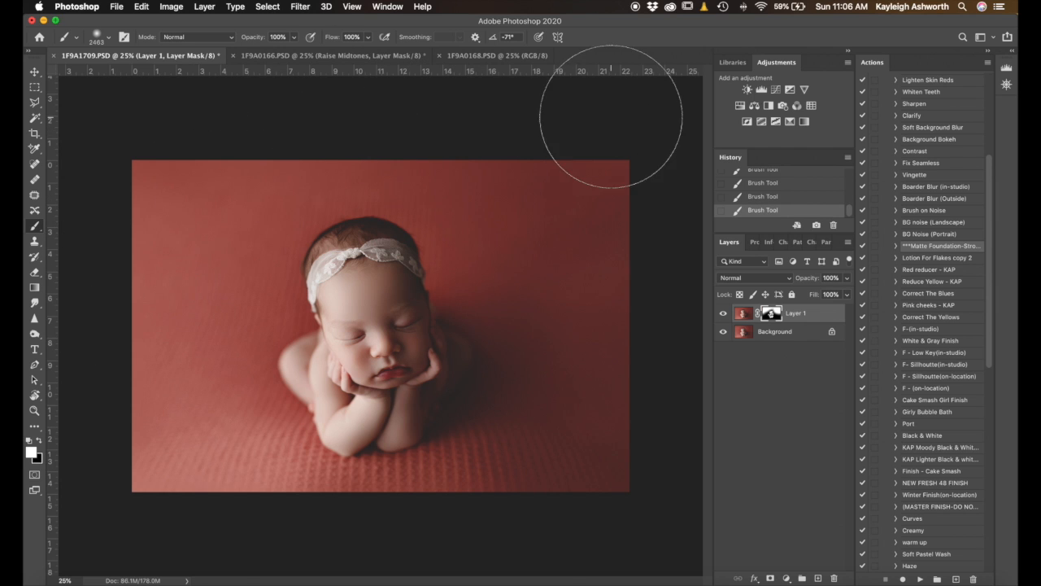
# Show the red overlay of Layer 1's mask and paint black over the baby's hair, headband and head outline.
pyautogui.press('x')
pyautogui.press('\\')
pyautogui.moveTo(402, 264); pyautogui.dragTo(257, 270)
pyautogui.press('x')
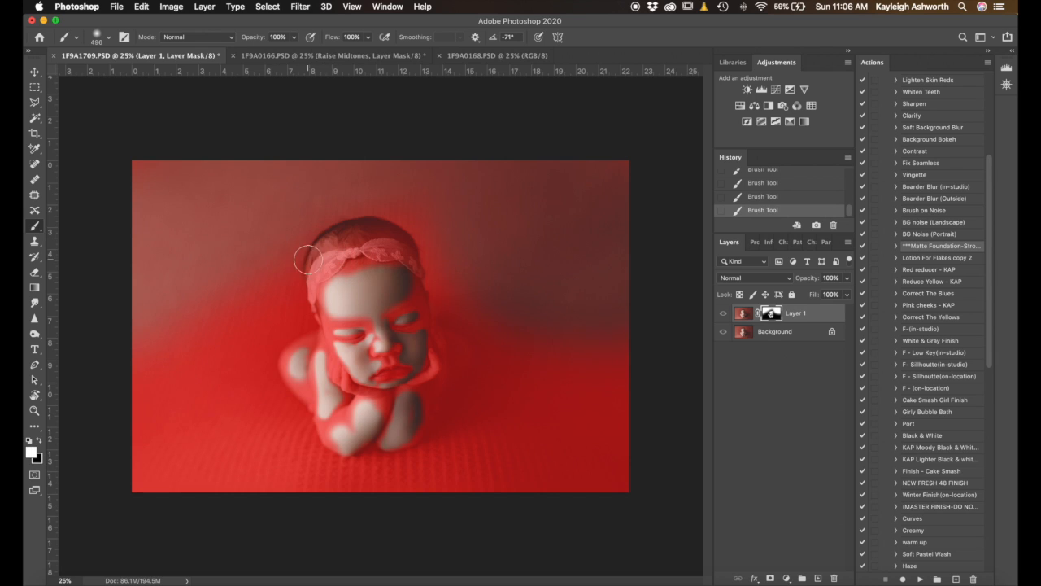
pyautogui.moveTo(334, 239); pyautogui.dragTo(348, 235)
pyautogui.press('super+z')
pyautogui.press('x')
pyautogui.moveTo(306, 281)
pyautogui.mouseDown()
pyautogui.moveTo(342, 230)
pyautogui.moveTo(385, 225)
pyautogui.mouseUp()
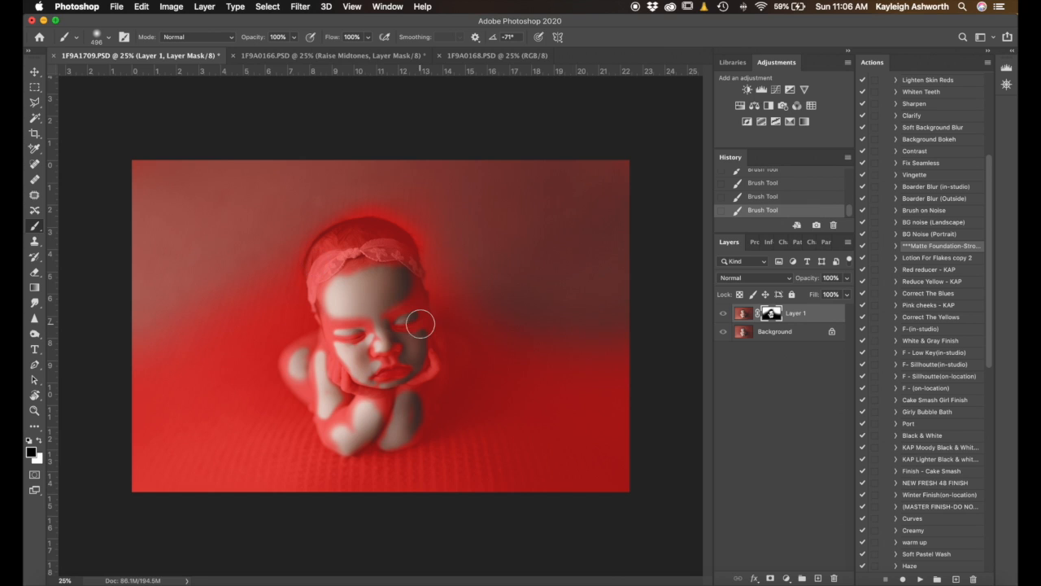
# Refine Layer 1's mask over the shaded eyelid, paint white over the backdrop's upper-left corner, and hide the red overlay.
pyautogui.moveTo(424, 325); pyautogui.dragTo(411, 328)
pyautogui.press('x')
pyautogui.press('\\')
pyautogui.press('\\')
pyautogui.moveTo(177, 180)
pyautogui.mouseDown()
pyautogui.moveTo(199, 179)
pyautogui.moveTo(156, 187)
pyautogui.mouseUp()
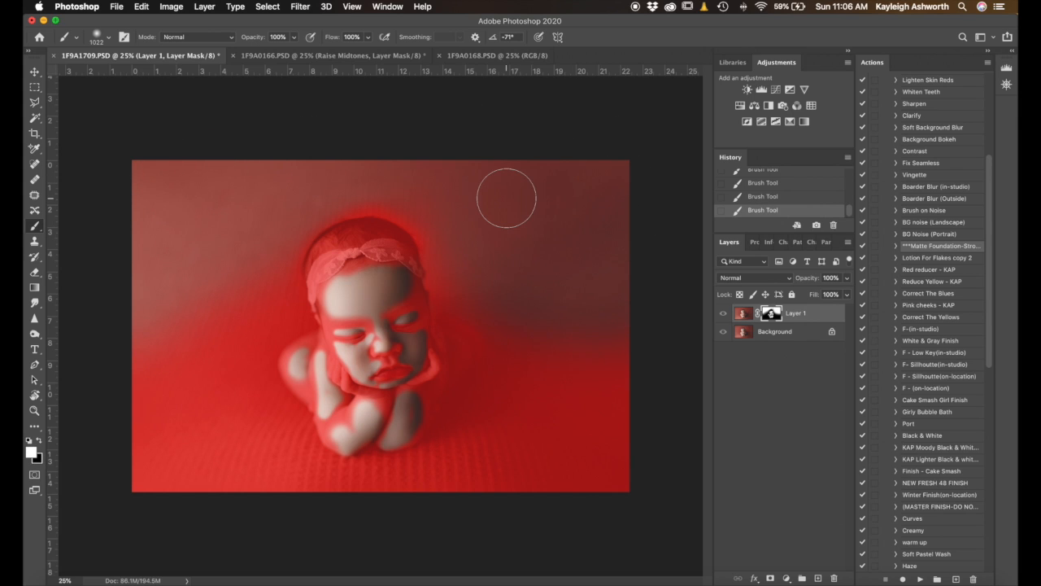
pyautogui.press('\\')
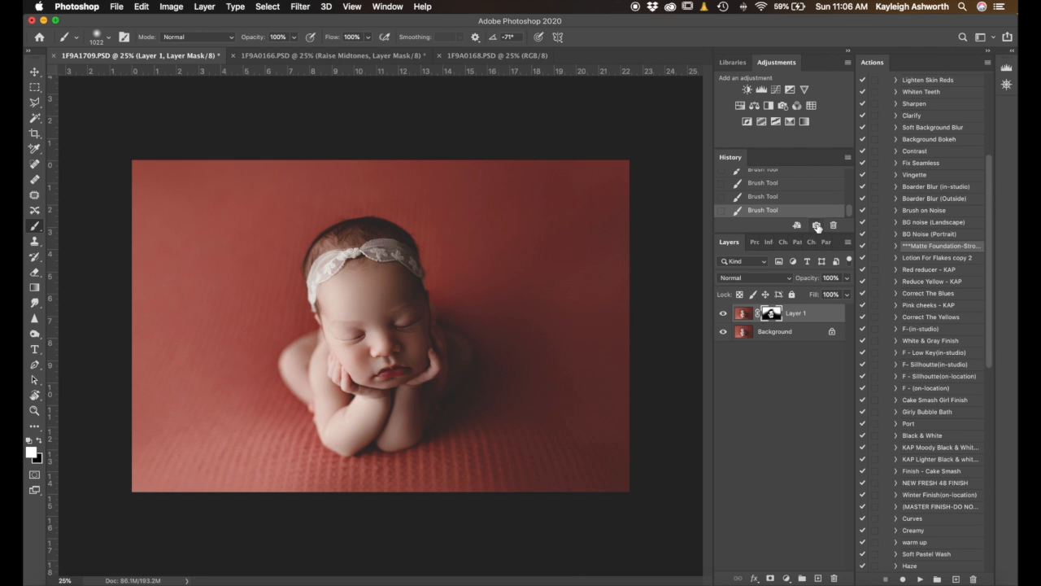
# Merge the visible layers and save the file, then duplicate the merged Background layer.
pyautogui.press('shift+super+e')
pyautogui.press('super+s')
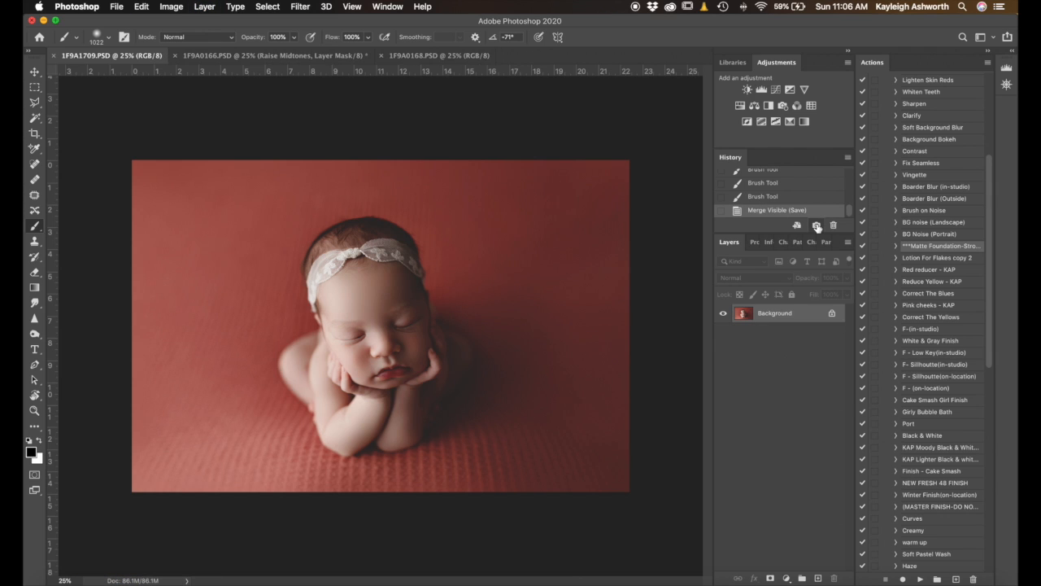
pyautogui.press('super+j')
pyautogui.press('super+equal')
pyautogui.press('super+equal')
pyautogui.press('super+equal')
pyautogui.press('super+equal')
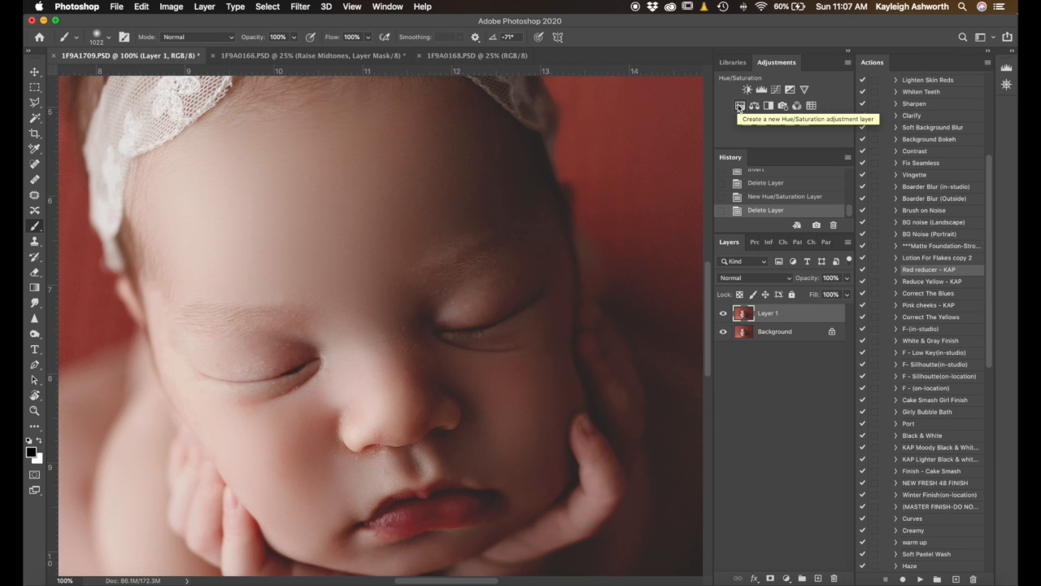
# Add a Hue/Saturation adjustment layer above Layer 1 and sample the baby's closed eyelid to target the Reds.
pyautogui.click(740, 106)
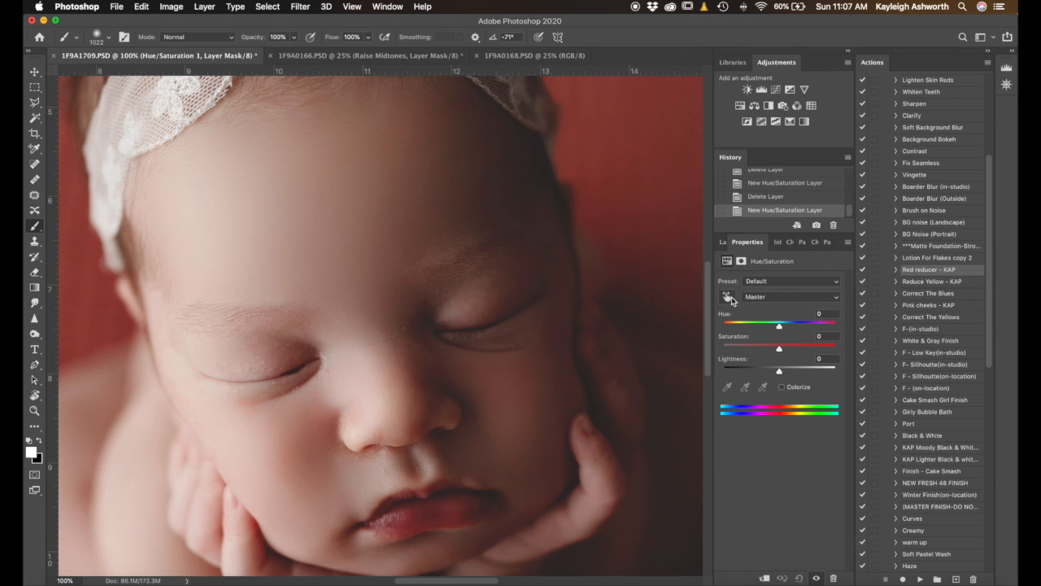
pyautogui.click(757, 297)
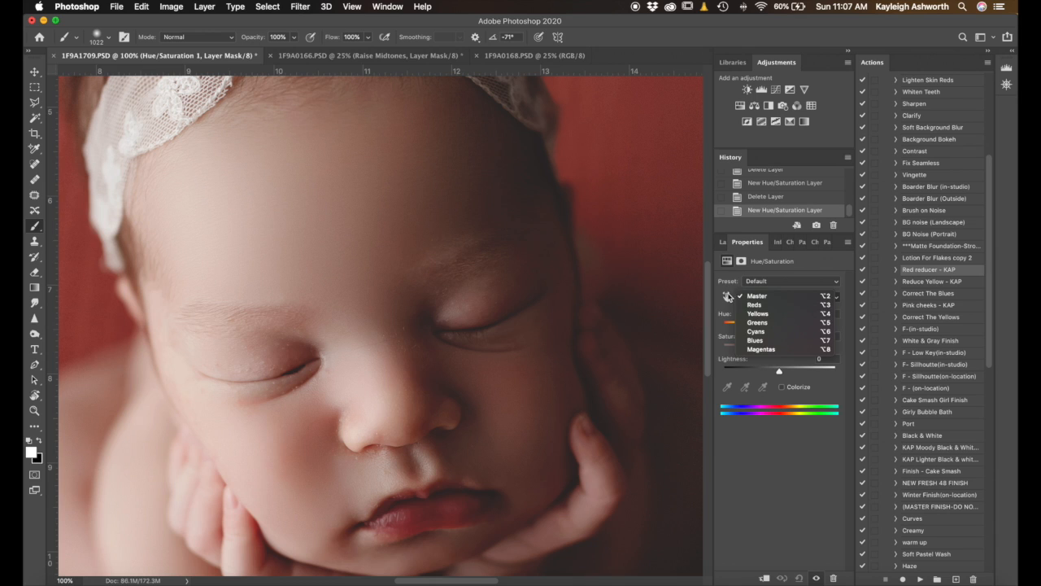
pyautogui.click(729, 297)
pyautogui.click(729, 299)
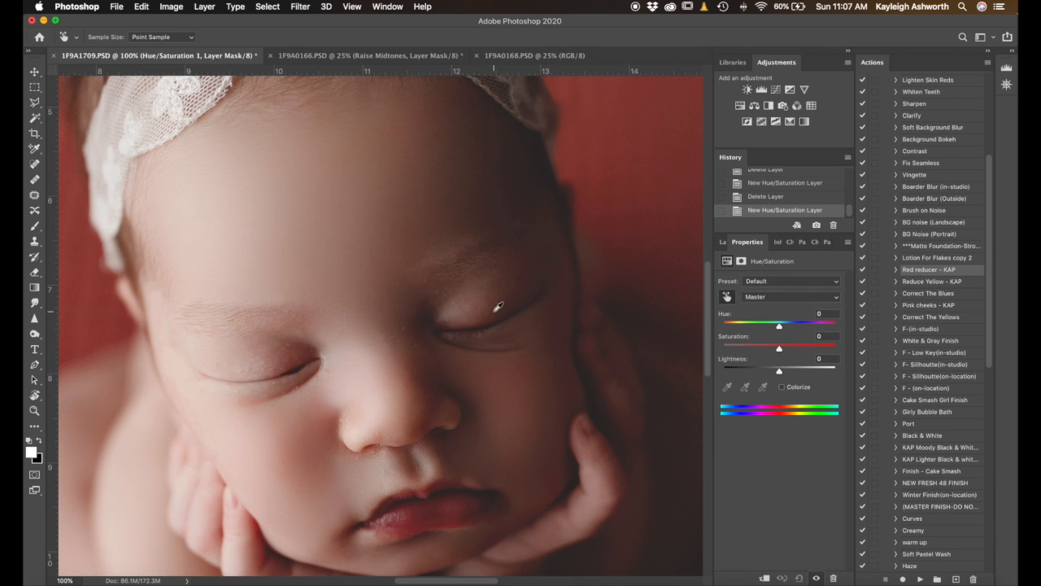
pyautogui.click(304, 350)
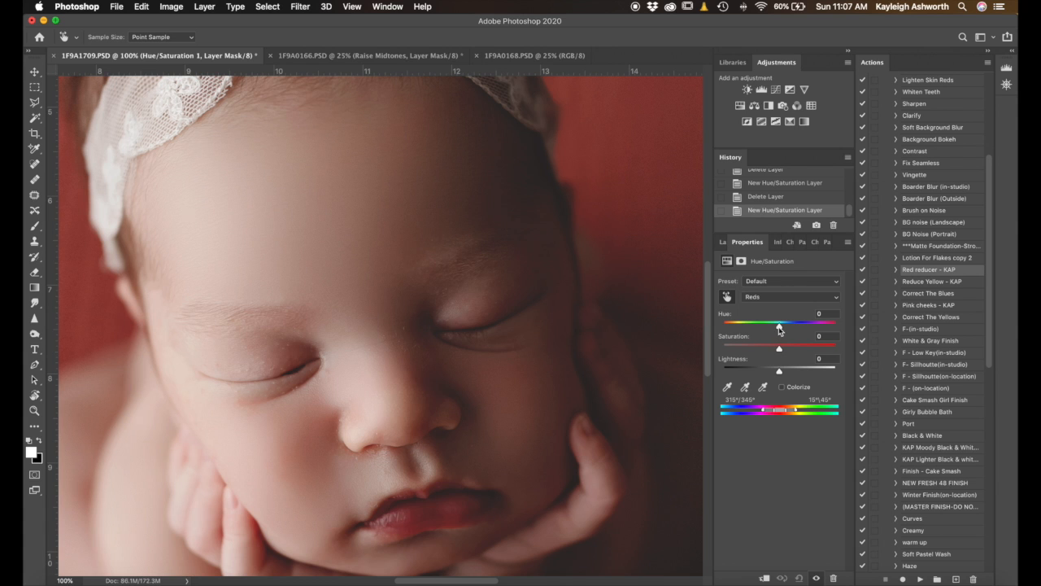
# Shift the Reds hue to -180 to preview the affected areas and narrow the range's upper limits to 9° and 16°.
pyautogui.moveTo(780, 327); pyautogui.dragTo(718, 334)
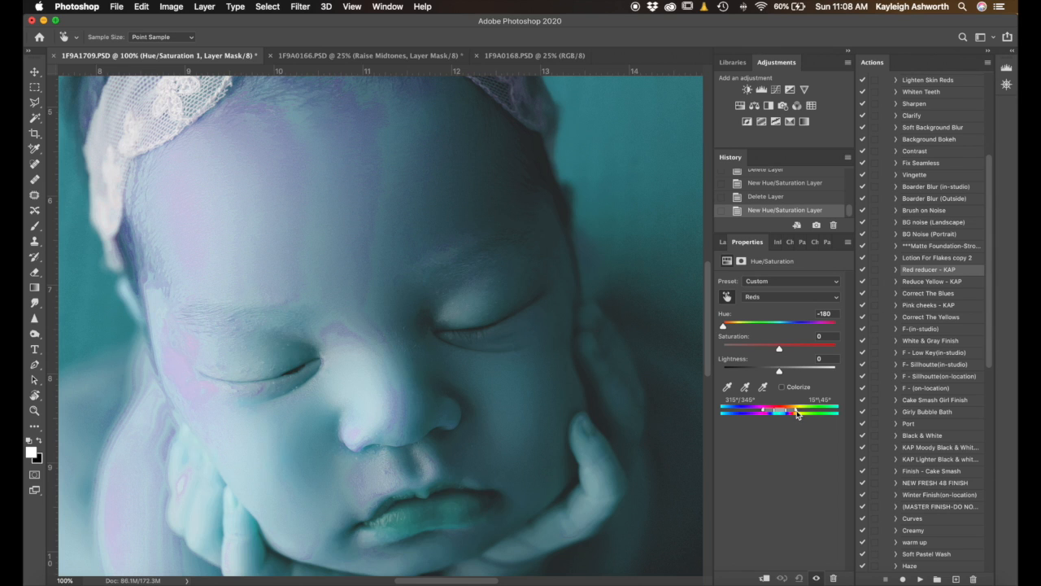
pyautogui.moveTo(796, 413); pyautogui.dragTo(787, 415)
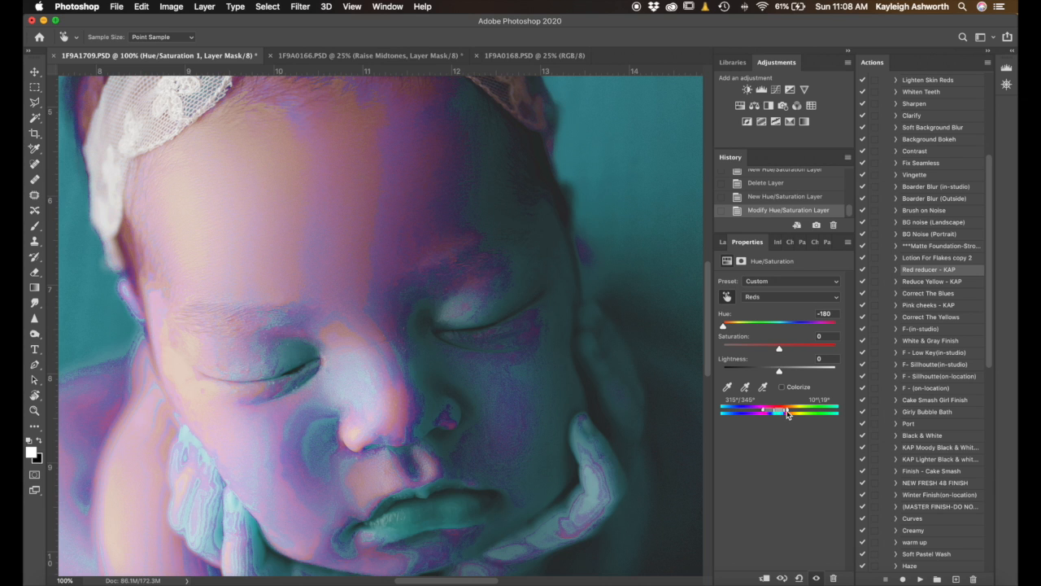
pyautogui.moveTo(787, 414); pyautogui.dragTo(784, 413)
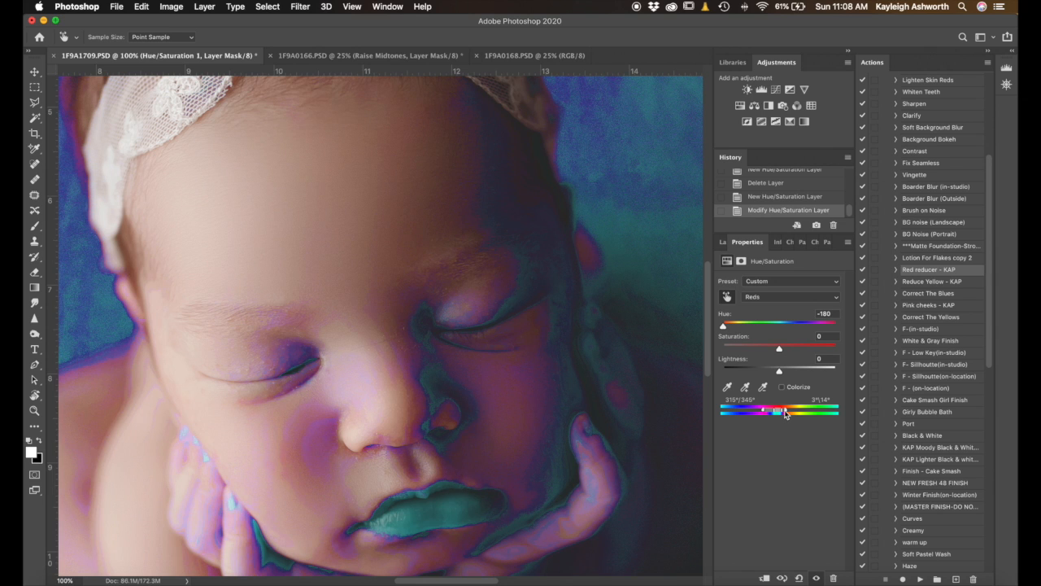
pyautogui.moveTo(786, 413); pyautogui.dragTo(787, 414)
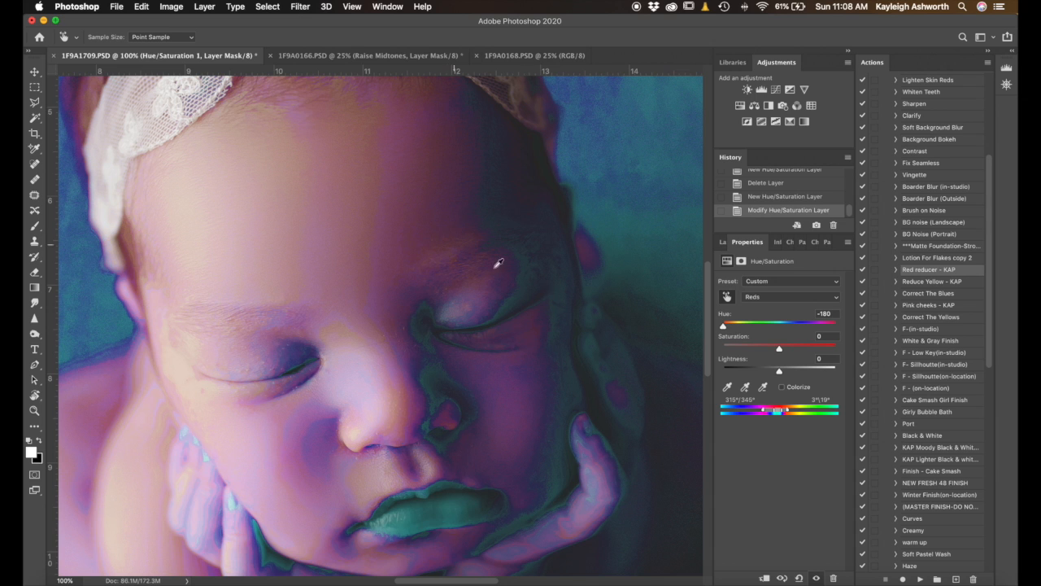
pyautogui.moveTo(779, 414); pyautogui.dragTo(783, 414)
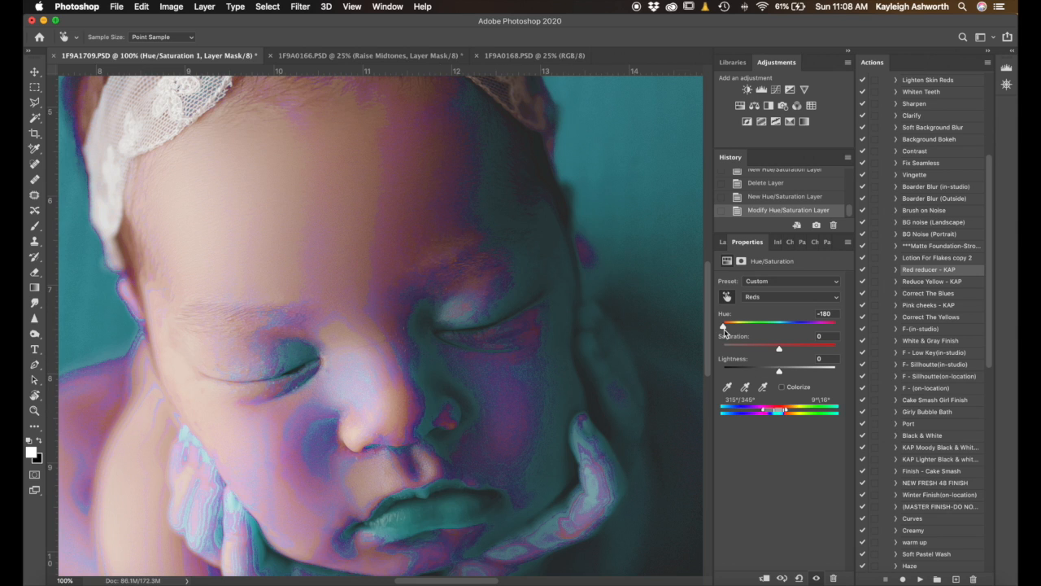
# Set the Reds hue to +5 and lightness to +2 in the Hue/Saturation adjustment.
pyautogui.moveTo(724, 327); pyautogui.dragTo(781, 328)
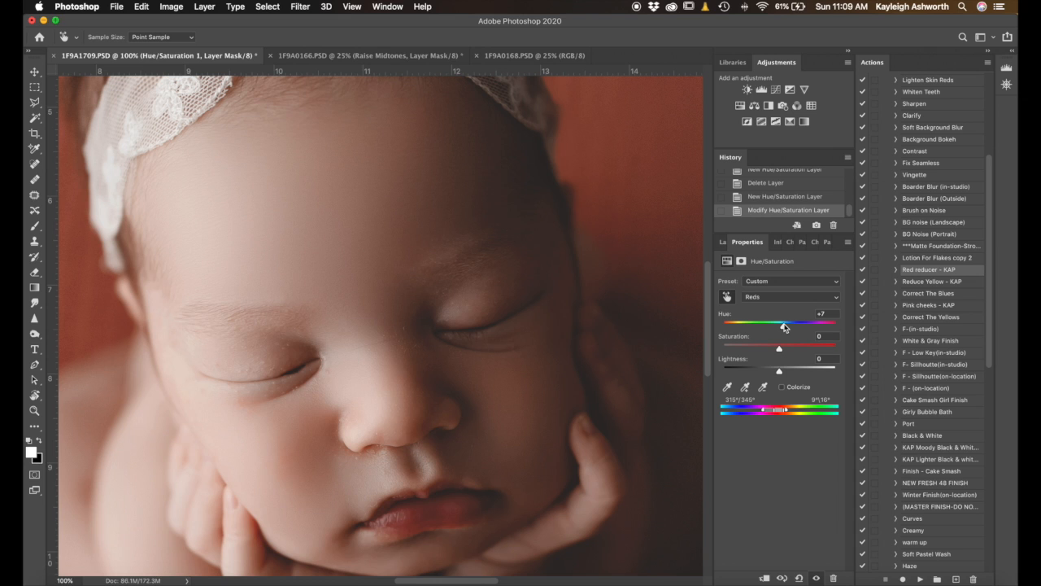
pyautogui.moveTo(784, 327); pyautogui.dragTo(800, 327)
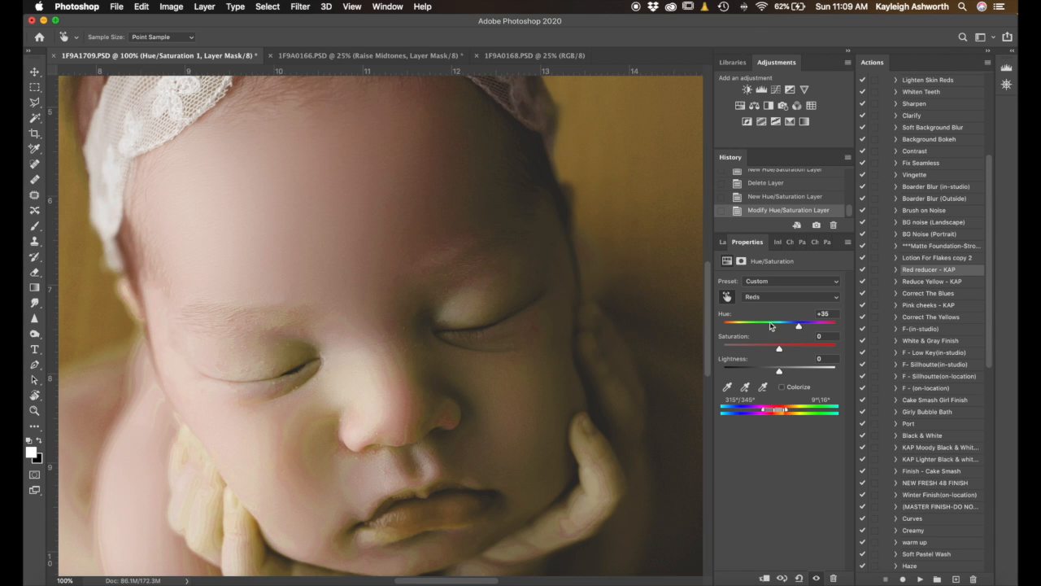
pyautogui.moveTo(799, 329); pyautogui.dragTo(787, 330)
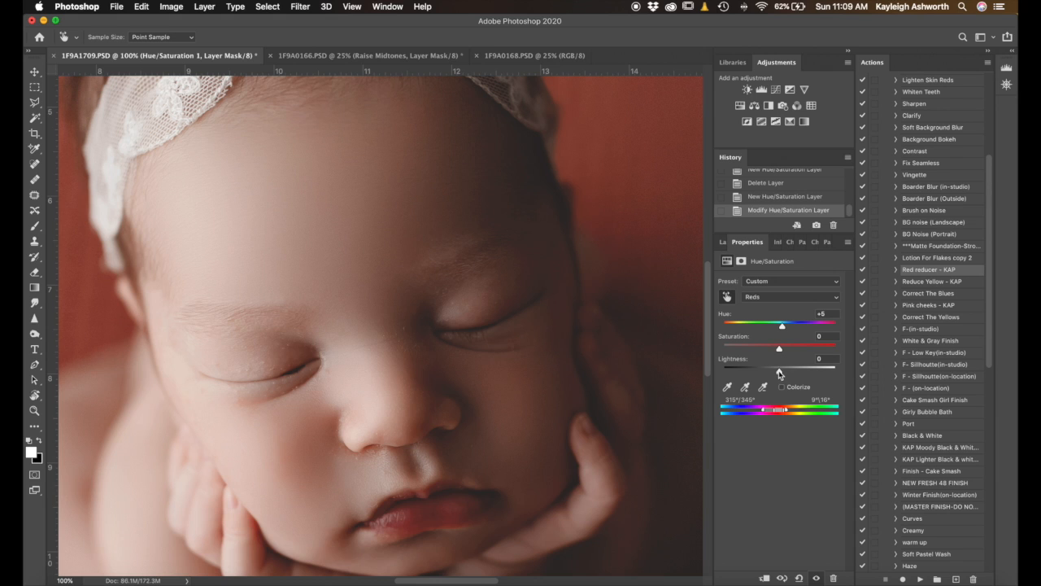
pyautogui.moveTo(781, 374); pyautogui.dragTo(782, 375)
pyautogui.press('super+0')
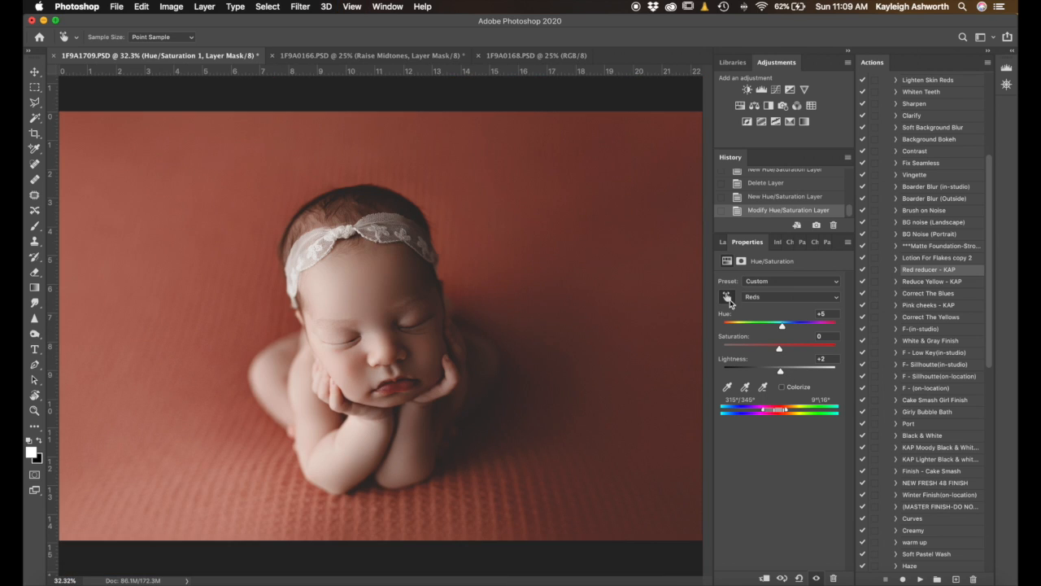
# Invert the Hue/Saturation 1 layer mask back and forth to compare the correction, leaving the mask black.
pyautogui.click(725, 243)
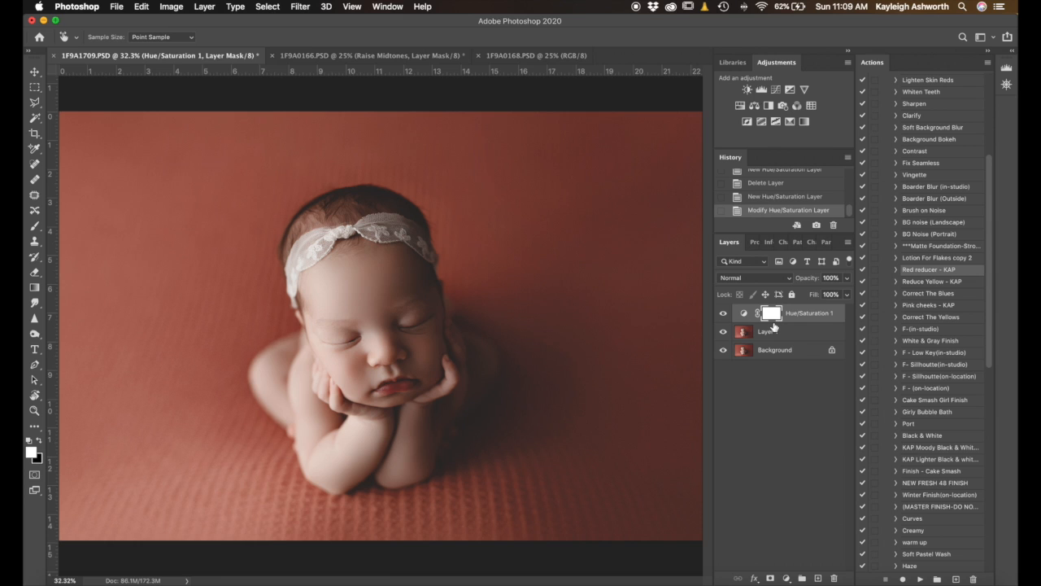
pyautogui.press('super+i')
pyautogui.press('super+i')
pyautogui.press('super+i')
pyautogui.press('super+i')
pyautogui.press('super+i')
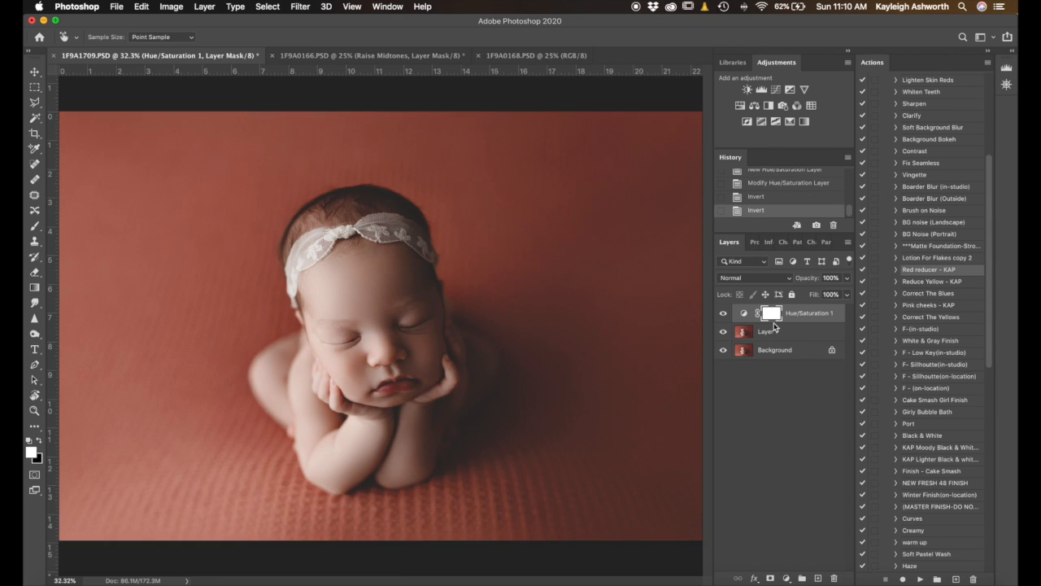
pyautogui.press('super+i')
pyautogui.press('super+i')
pyautogui.press('super+i')
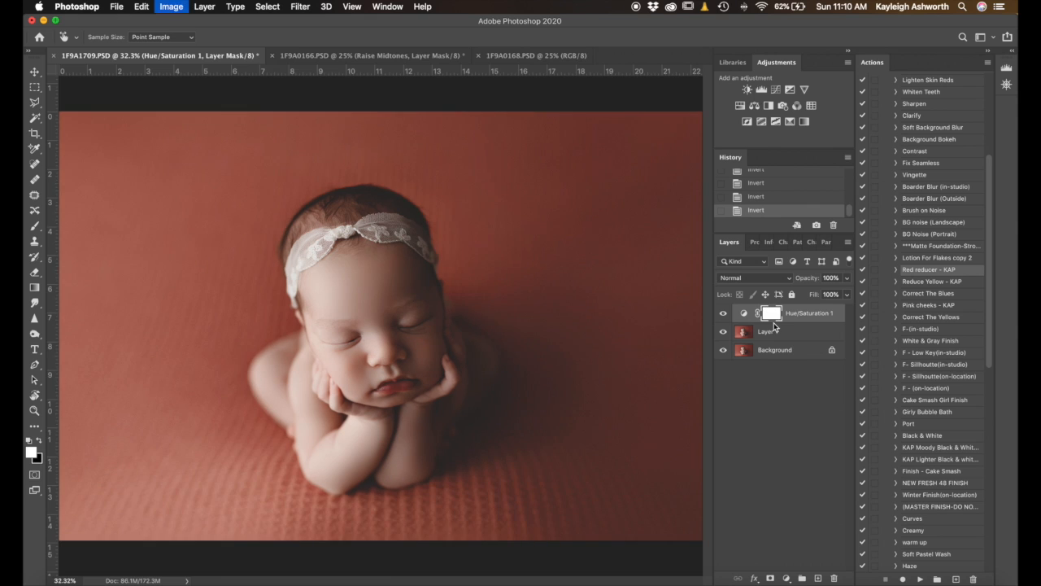
pyautogui.press('super+i')
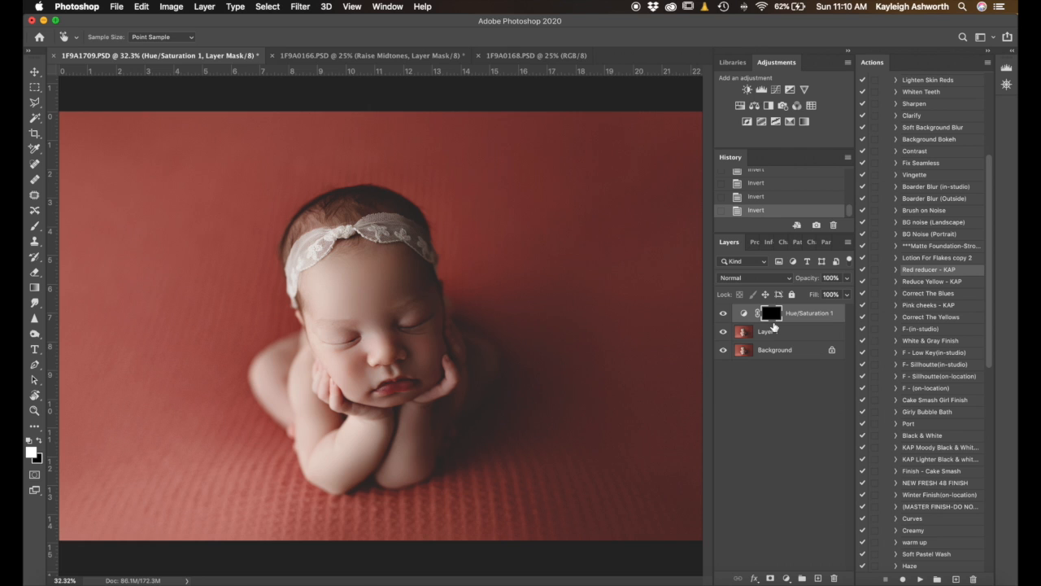
# Paint white on the Hue/Saturation 1 mask over both closed eyelids with a smaller soft brush.
pyautogui.press('b')
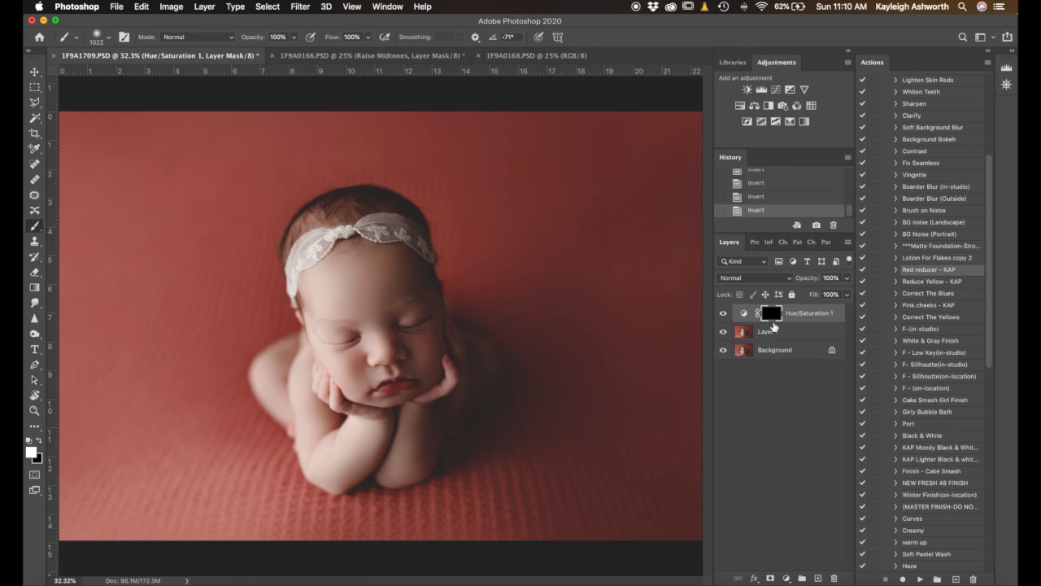
pyautogui.press('super+=')
pyautogui.press('super+=')
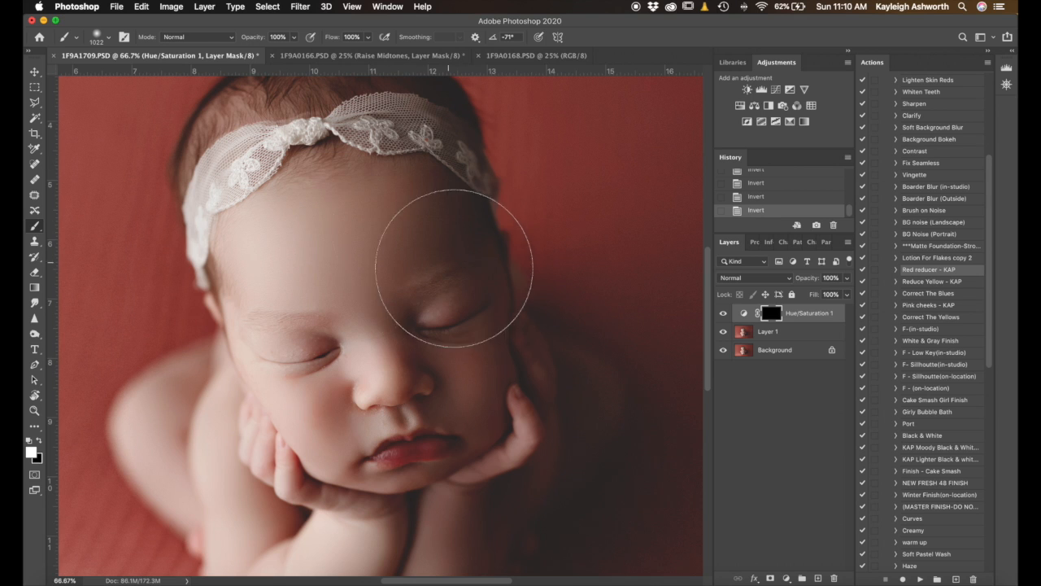
pyautogui.moveTo(417, 303); pyautogui.dragTo(283, 317)
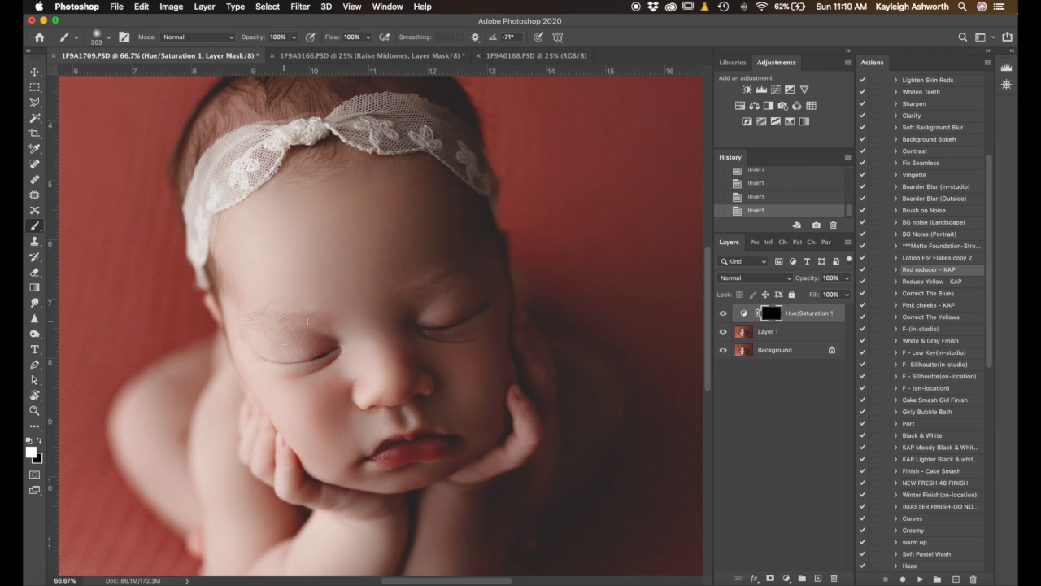
pyautogui.moveTo(343, 334)
pyautogui.mouseDown()
pyautogui.moveTo(308, 348)
pyautogui.moveTo(322, 369)
pyautogui.mouseUp()
pyautogui.moveTo(322, 369); pyautogui.dragTo(334, 369)
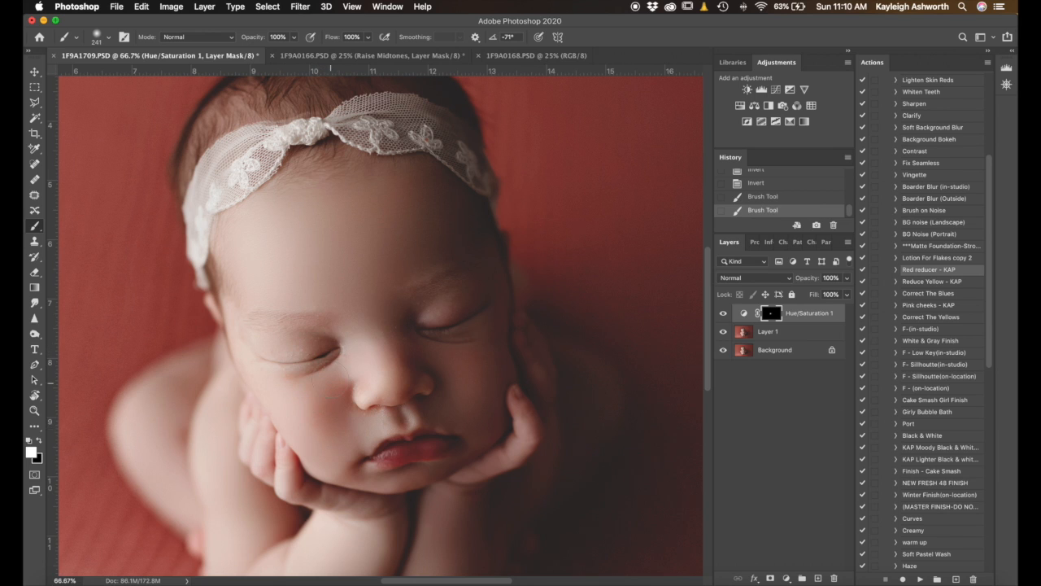
pyautogui.moveTo(434, 304); pyautogui.dragTo(468, 358)
pyautogui.moveTo(442, 313); pyautogui.dragTo(428, 315)
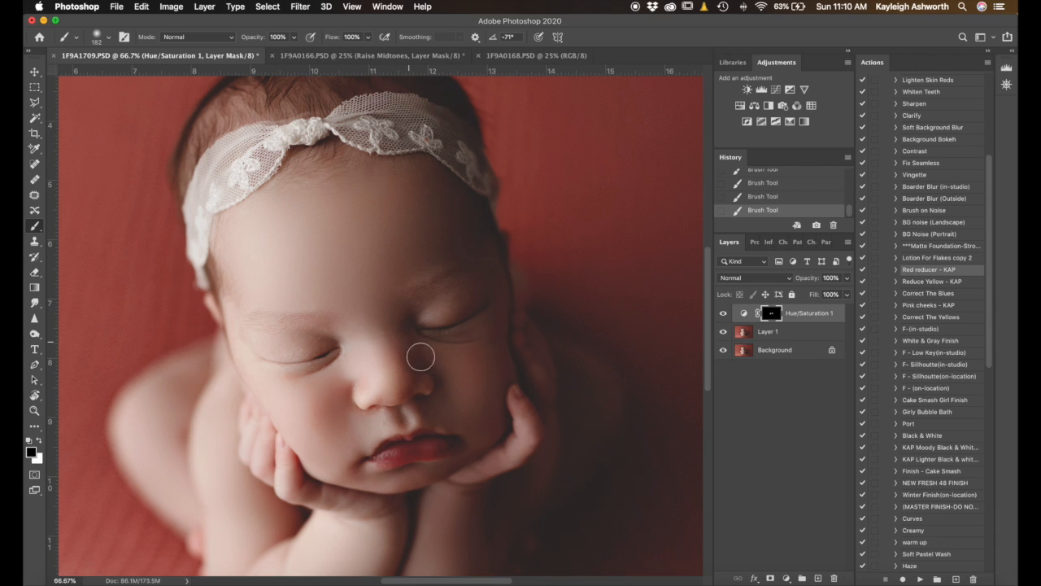
# Touch up the Hue/Saturation 1 mask with black beside the nose, and paint white over the eyebrow and the hair above the headband.
pyautogui.moveTo(414, 363); pyautogui.dragTo(396, 346)
pyautogui.press('x')
pyautogui.moveTo(355, 310); pyautogui.dragTo(277, 317)
pyautogui.scroll(5, 272, 163)
pyautogui.moveTo(272, 146); pyautogui.dragTo(318, 148)
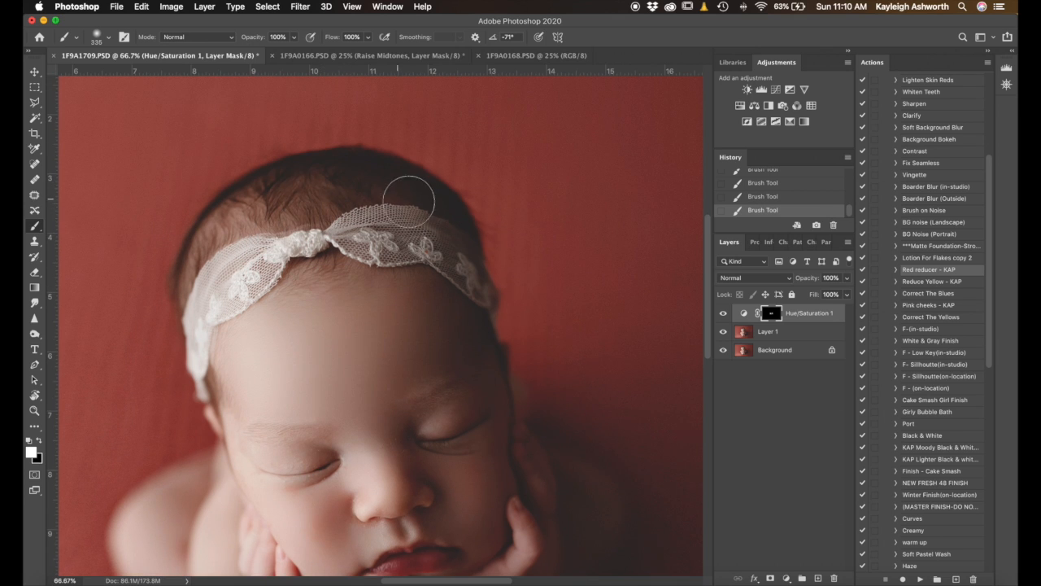
# Paint white on the Hue/Saturation 1 mask under the chin and over the arms and back, undoing and redoing a stroke to compare.
pyautogui.scroll(-10, 325, 271)
pyautogui.scroll(3, 391, 325)
pyautogui.moveTo(439, 333); pyautogui.dragTo(384, 357)
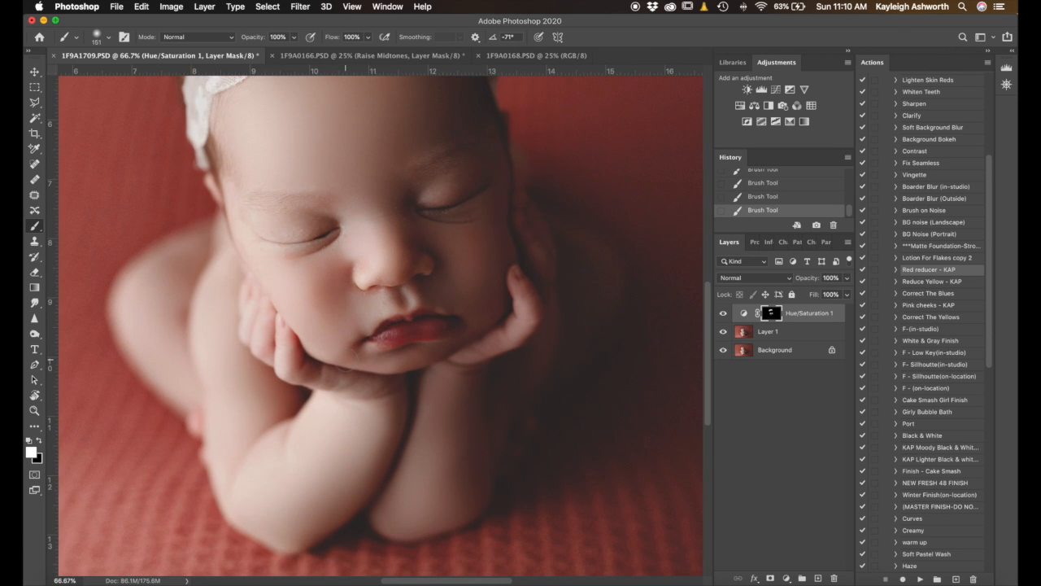
pyautogui.moveTo(402, 418)
pyautogui.mouseDown()
pyautogui.moveTo(432, 417)
pyautogui.moveTo(461, 396)
pyautogui.mouseUp()
pyautogui.press('super+z')
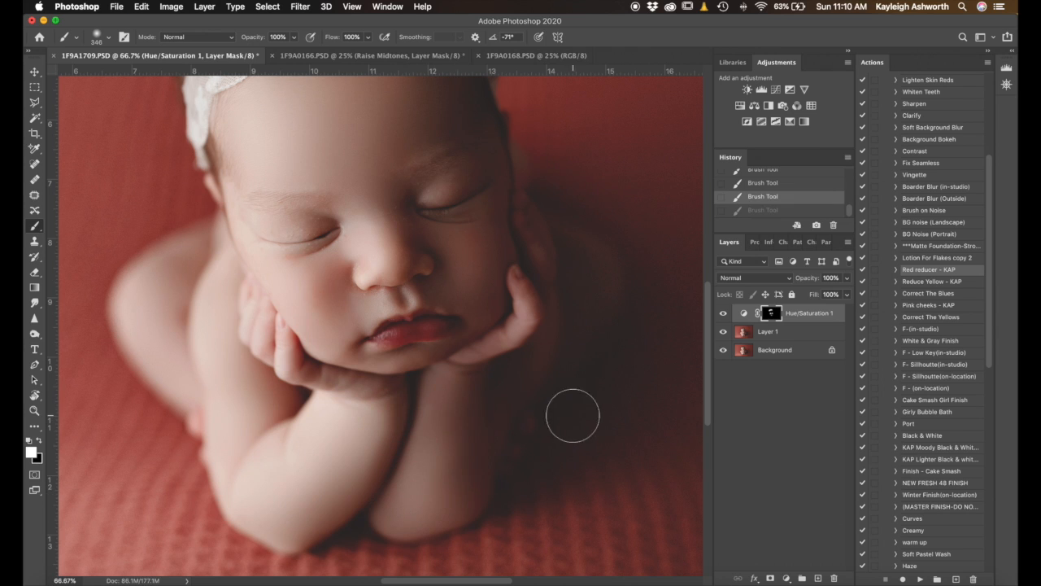
pyautogui.press('super+shift+z')
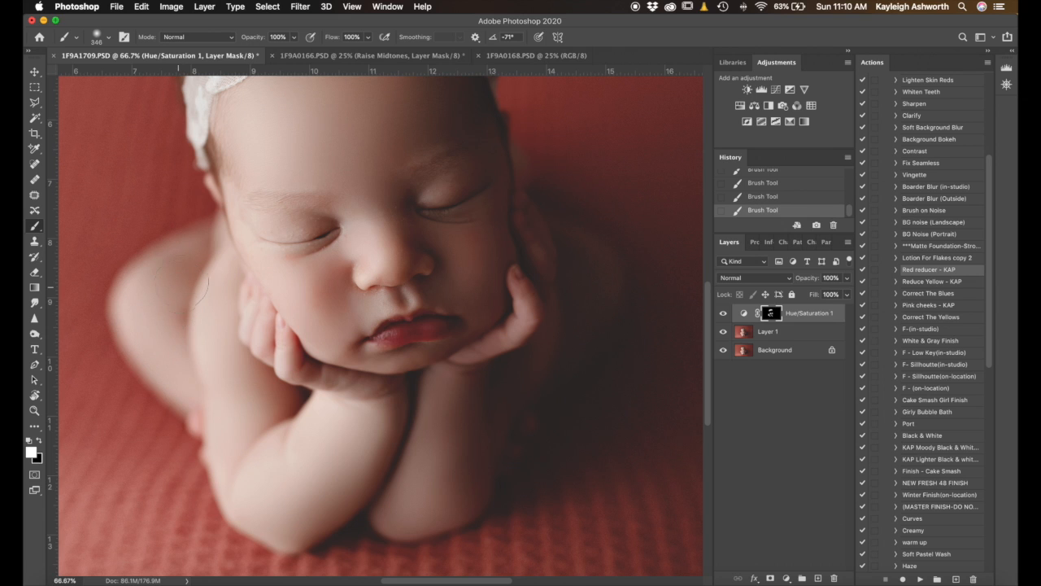
pyautogui.scroll(5, 464, 313)
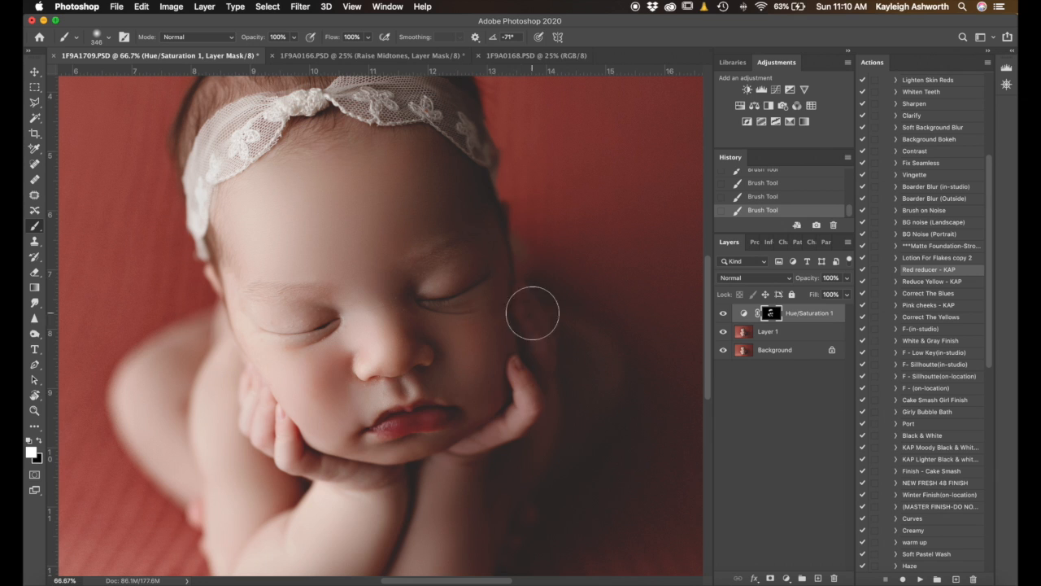
# Compare the image with and without the Hue/Saturation 1 layer by toggling its visibility at full view and closer up.
pyautogui.press('super+0')
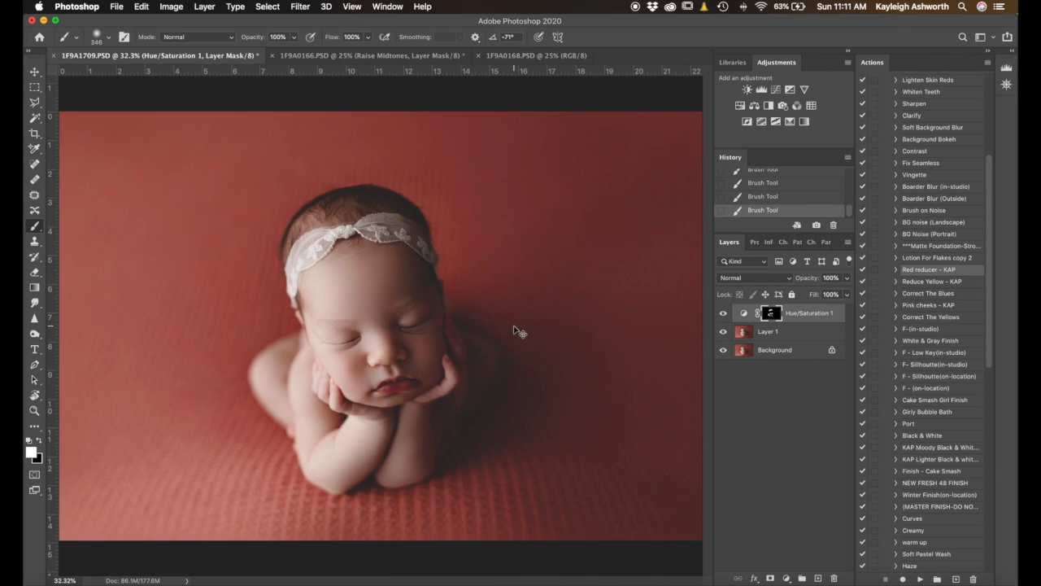
pyautogui.press('super+equal')
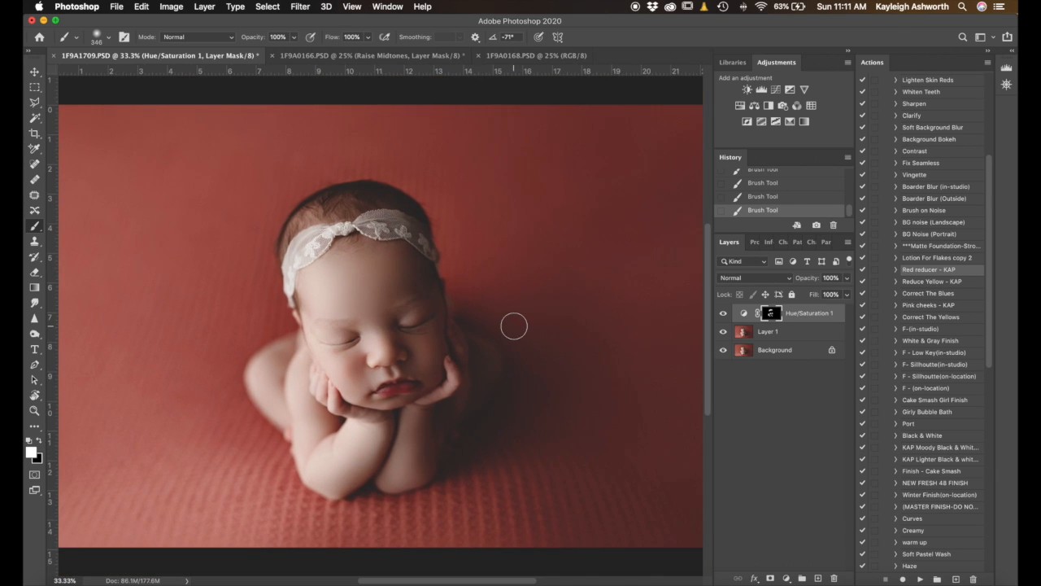
pyautogui.click(724, 314)
pyautogui.click(725, 314)
pyautogui.click(724, 314)
pyautogui.click(724, 314)
pyautogui.click(724, 314)
pyautogui.click(724, 314)
pyautogui.press('super+plus')
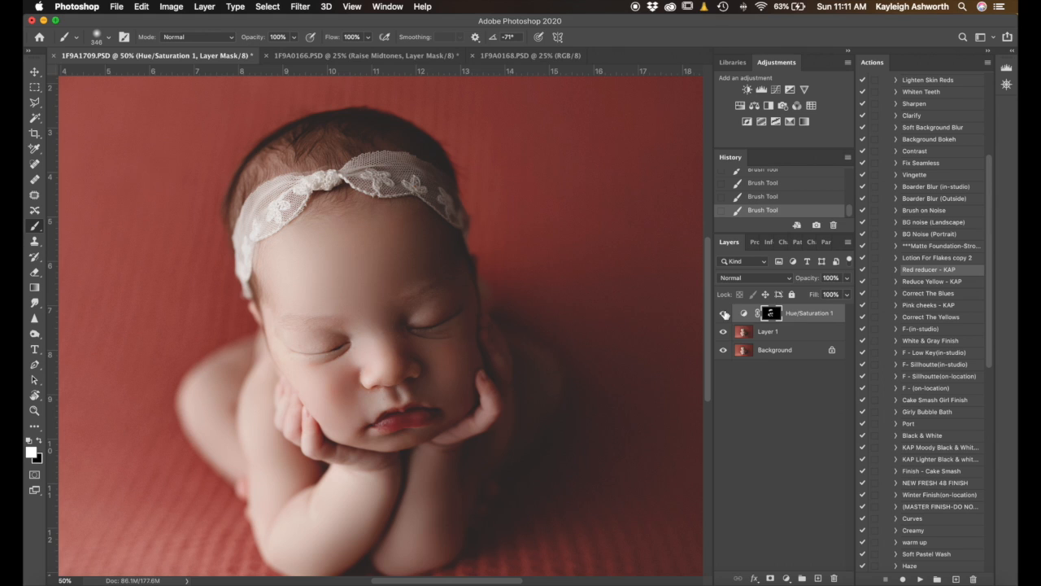
pyautogui.click(724, 314)
pyautogui.click(724, 314)
pyautogui.click(724, 314)
pyautogui.click(724, 314)
pyautogui.click(724, 314)
pyautogui.click(724, 314)
# Undo the last brush stroke on the Hue/Saturation 1 mask, inspect the mask overlay, and touch up beside the mouth with a smaller brush.
pyautogui.press('super+z')
pyautogui.press('\\')
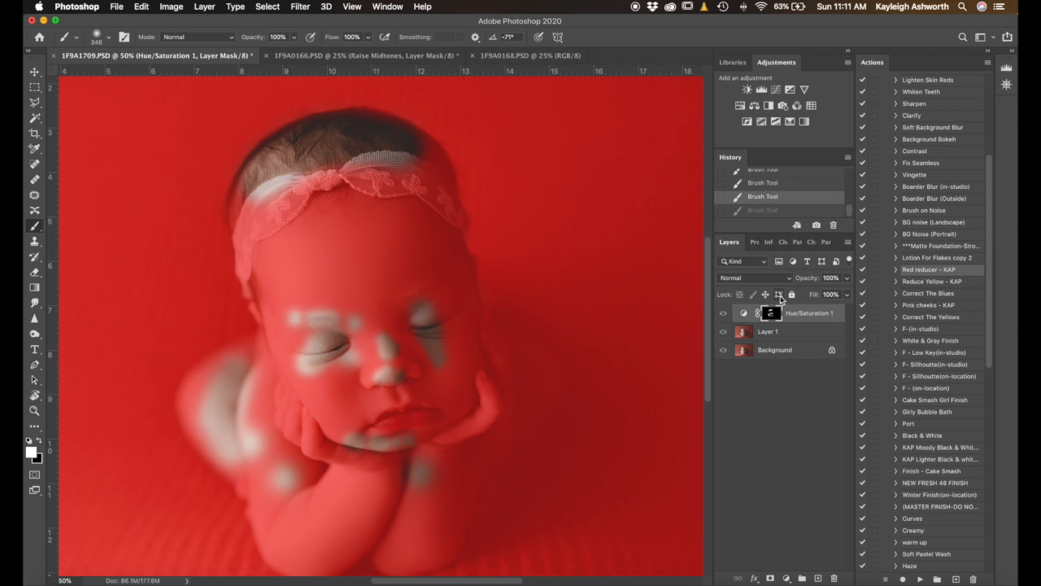
pyautogui.press('\\')
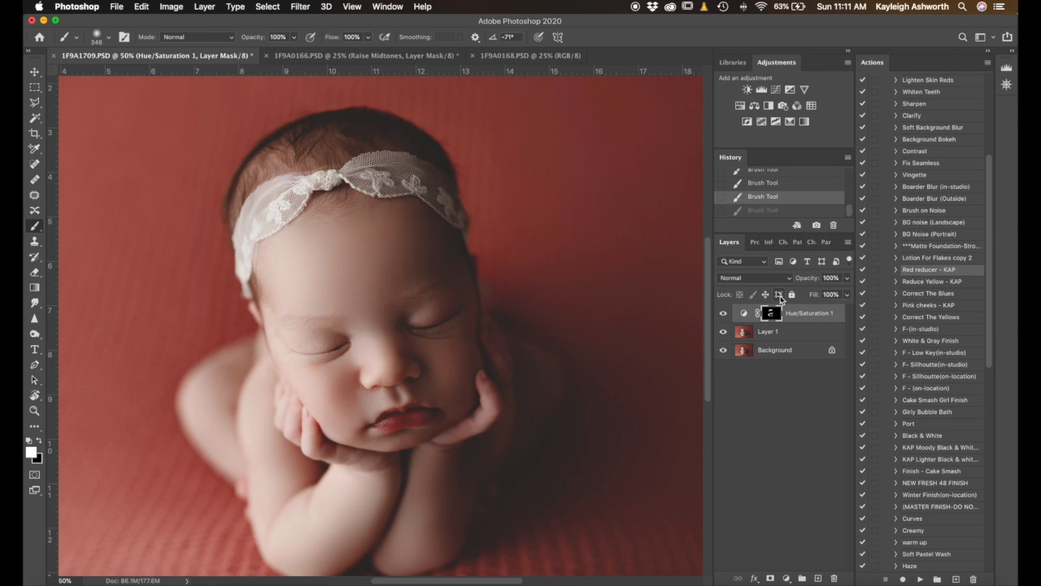
pyautogui.press('\\')
pyautogui.moveTo(463, 431)
pyautogui.mouseDown()
pyautogui.moveTo(443, 437)
pyautogui.moveTo(370, 417)
pyautogui.moveTo(432, 402)
pyautogui.mouseUp()
pyautogui.press('x')
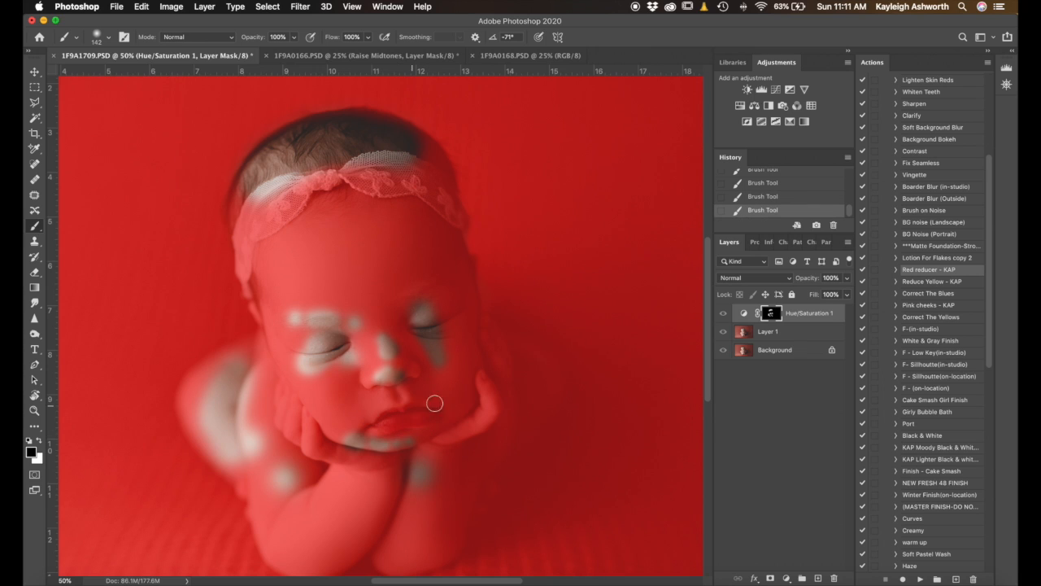
pyautogui.press('\\')
# Compare the whole image before and after the red correction by repeatedly toggling the Hue/Saturation 1 layer's visibility.
pyautogui.press('super+0')
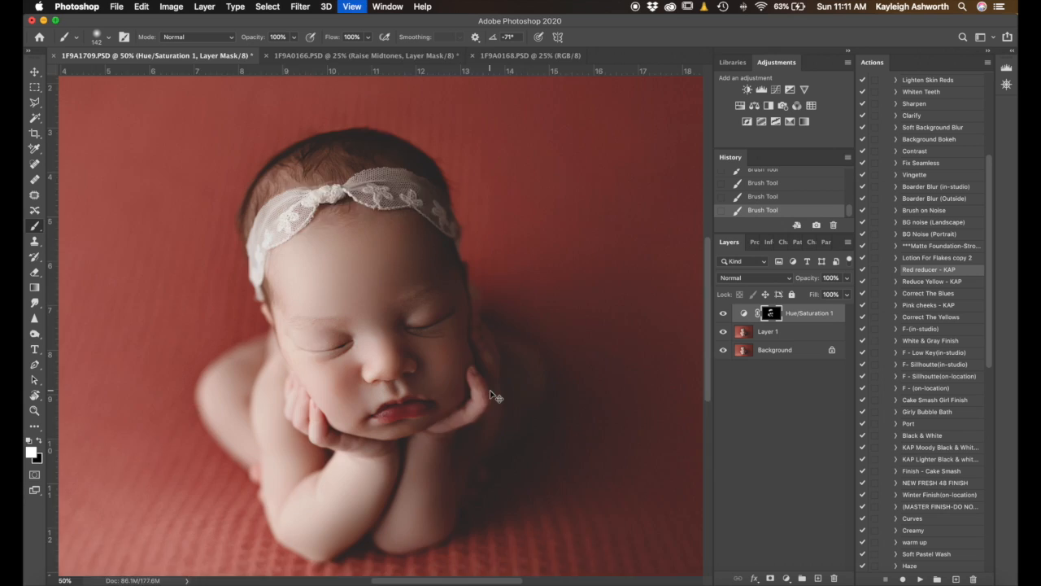
pyautogui.click(723, 313)
pyautogui.click(722, 314)
pyautogui.click(722, 313)
pyautogui.click(722, 313)
pyautogui.click(722, 313)
pyautogui.click(723, 313)
pyautogui.click(723, 314)
pyautogui.click(723, 314)
pyautogui.click(722, 314)
pyautogui.click(722, 314)
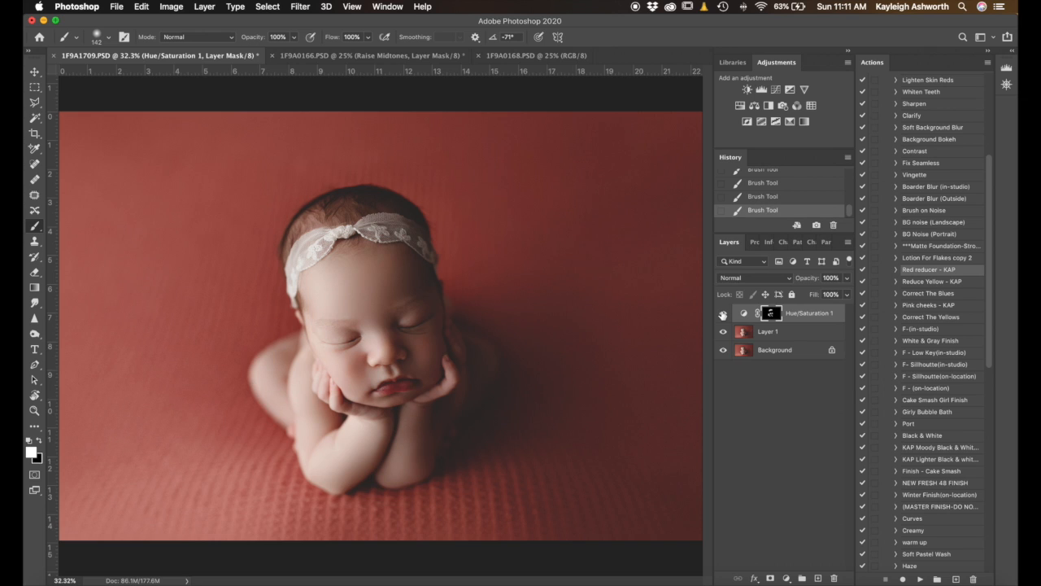
pyautogui.click(723, 314)
pyautogui.click(723, 314)
# Merge all visible layers into the Background and save the document.
pyautogui.moveTo(460, 372); pyautogui.dragTo(465, 373)
pyautogui.press('super+shift+e')
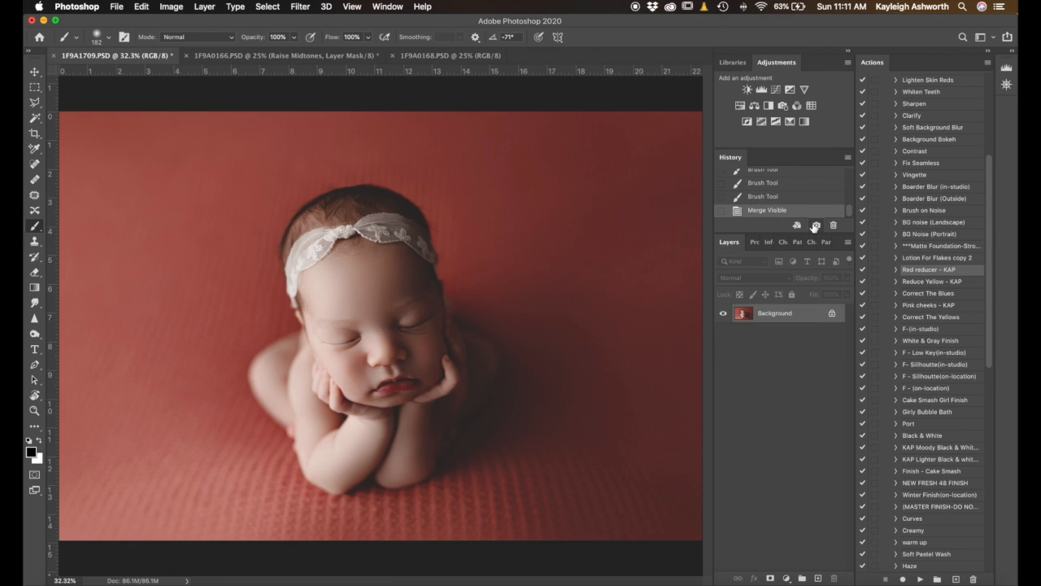
pyautogui.press('super+s')
# Duplicate the Background to a new layer and ready the Spot Healing Brush at 25 px for the face.
pyautogui.press('super+j')
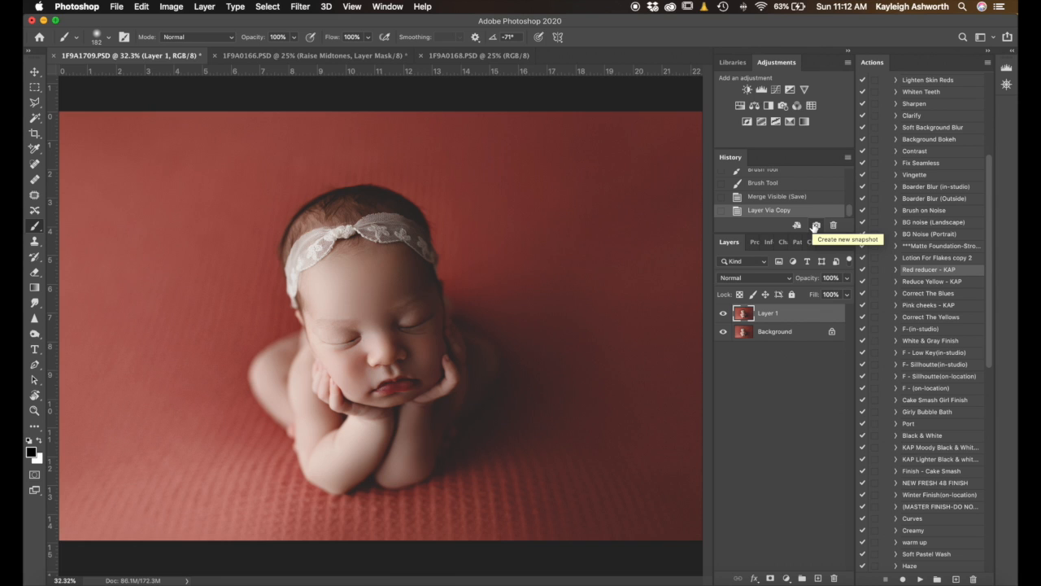
pyautogui.press('super+plus')
pyautogui.press('super+plus')
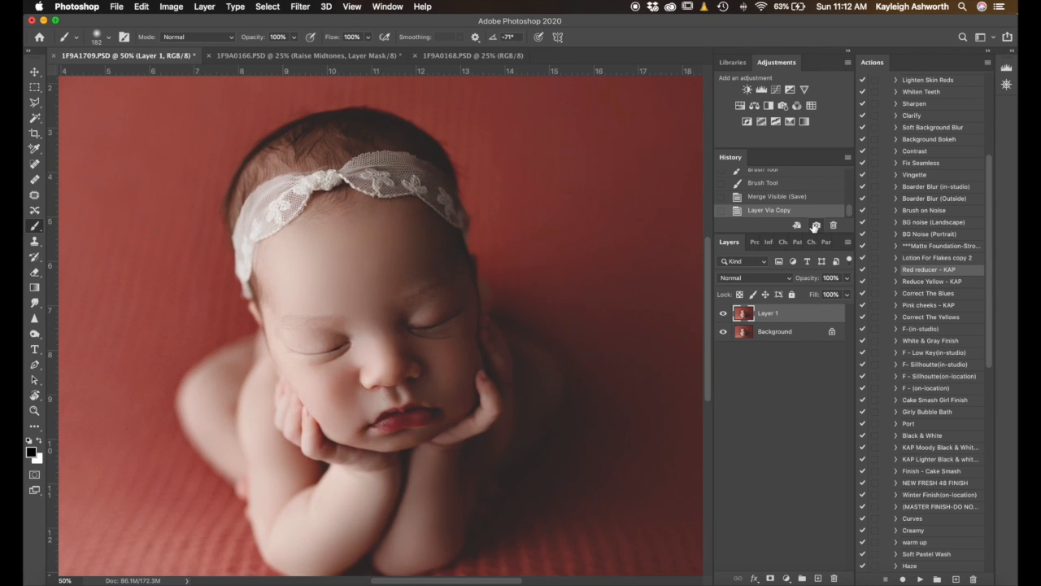
pyautogui.press('j')
pyautogui.press('super+plus')
pyautogui.press('super+plus')
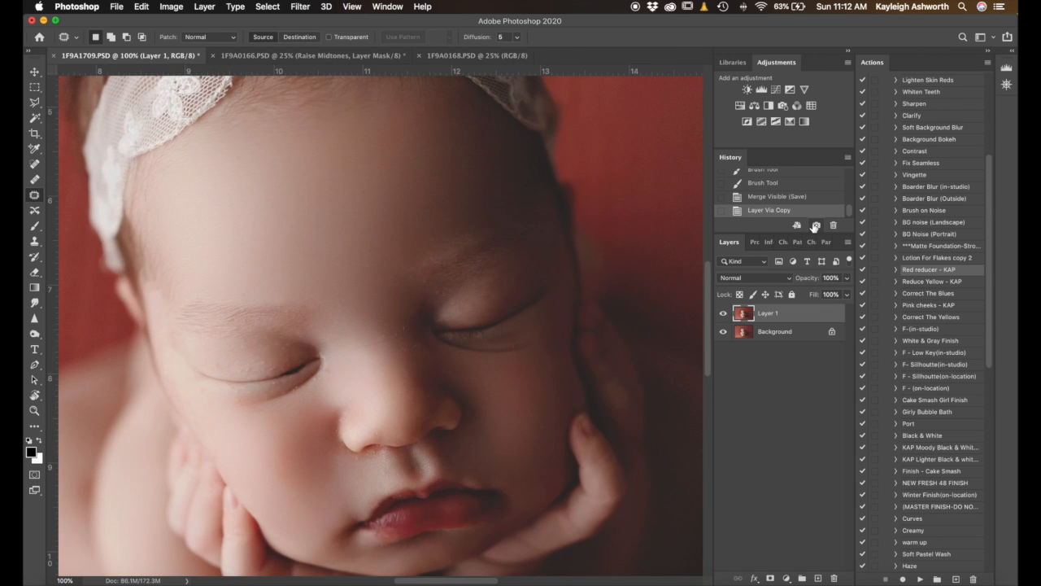
pyautogui.scroll(-2, 407, 298)
pyautogui.hscroll(1, 407, 298)
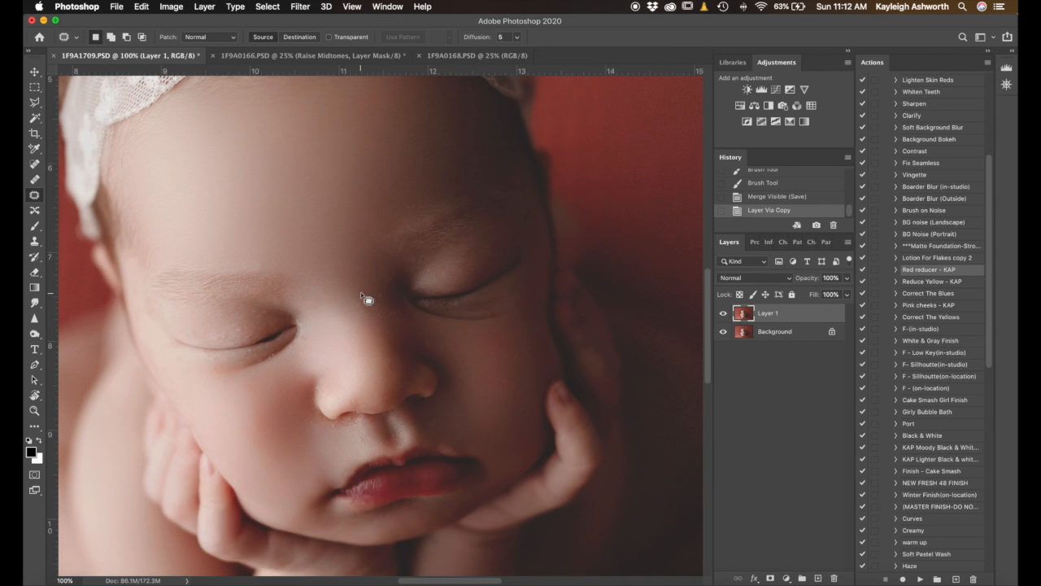
pyautogui.hotkey('shift', 'j')
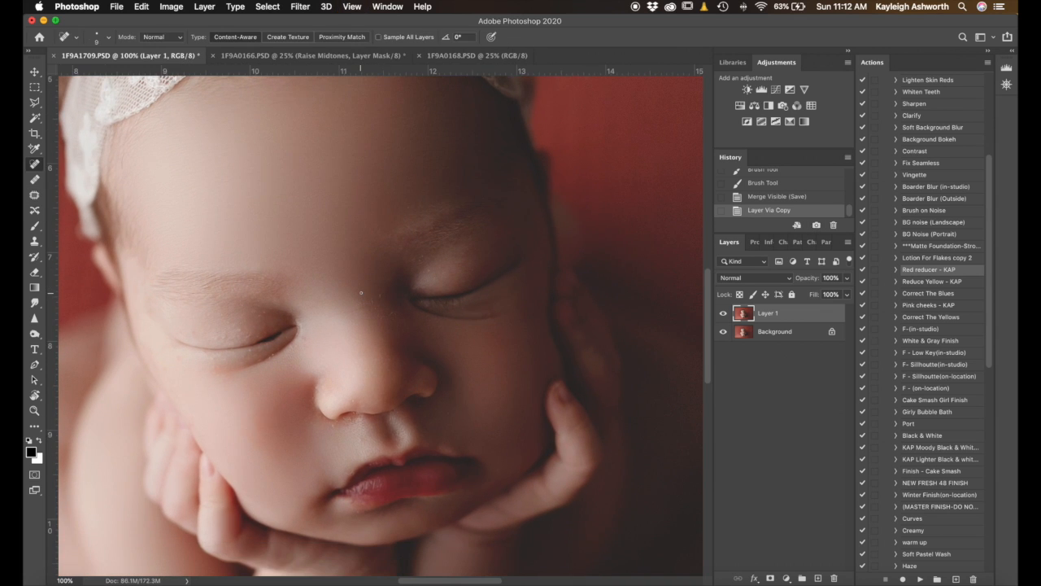
pyautogui.hscroll(1, 361, 293)
pyautogui.moveTo(367, 252); pyautogui.dragTo(374, 253)
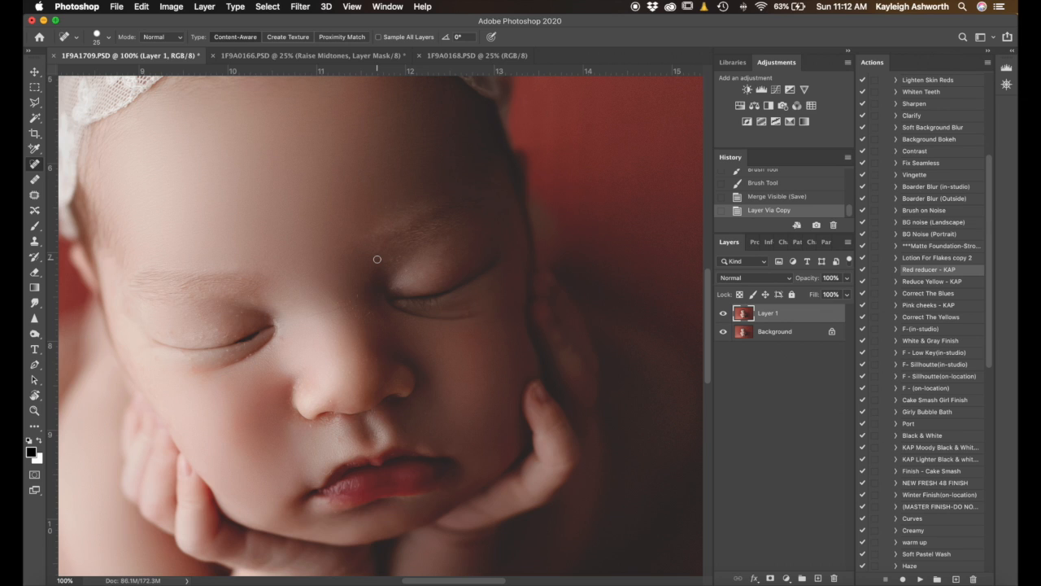
pyautogui.hotkey('shift', 'j')
pyautogui.hotkey('shift', 'j')
pyautogui.hotkey('shift', 'j')
pyautogui.hotkey('shift', 'j')
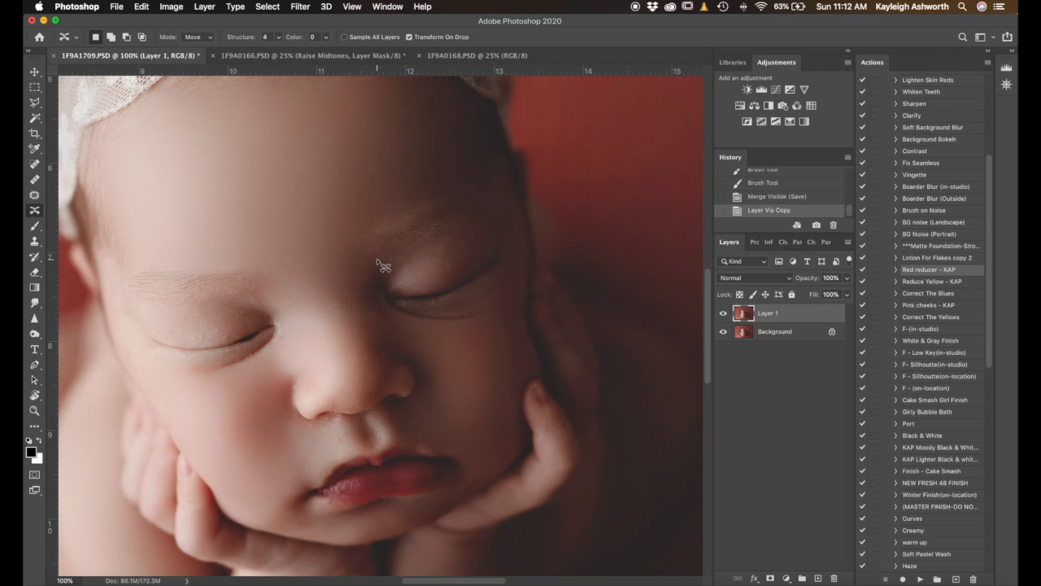
pyautogui.hotkey('shift', 'j')
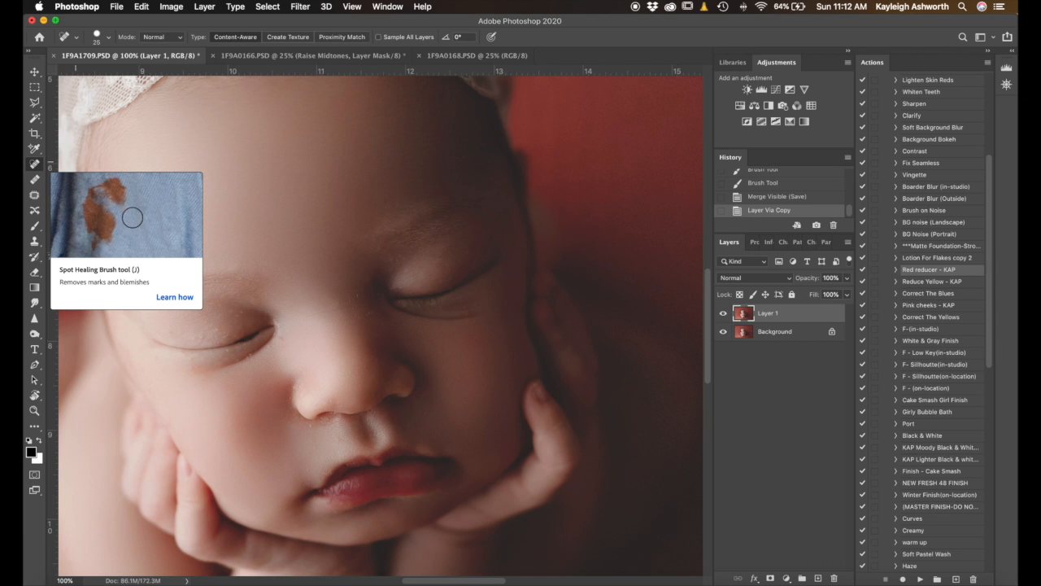
# Try the Spot Healing Brush as a hard 20 px tip and as a soft 166 px tip with 24% hardness.
pyautogui.press('super+plus')
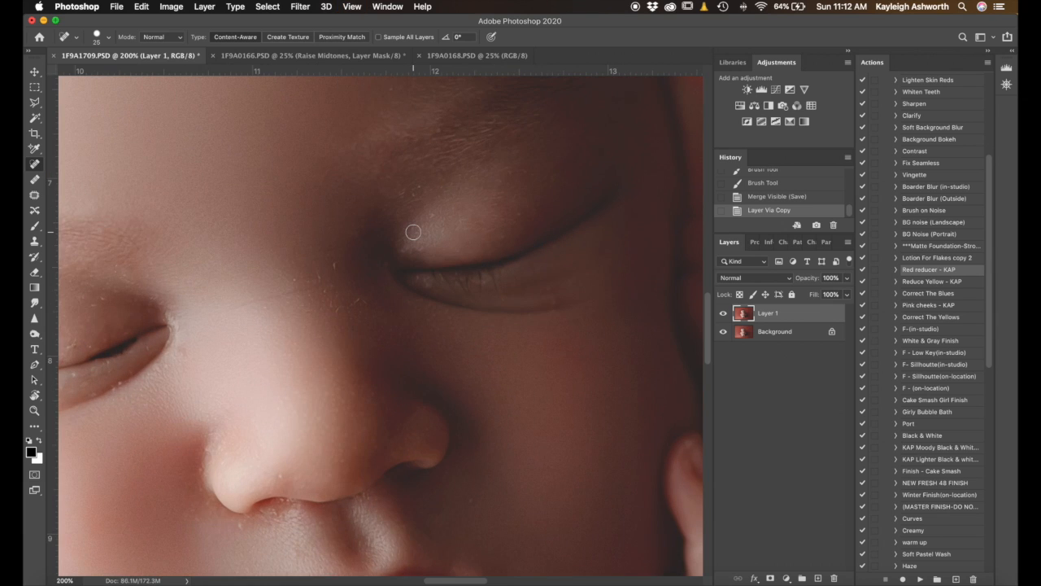
pyautogui.rightClick(443, 177)
pyautogui.moveTo(546, 230); pyautogui.dragTo(574, 229)
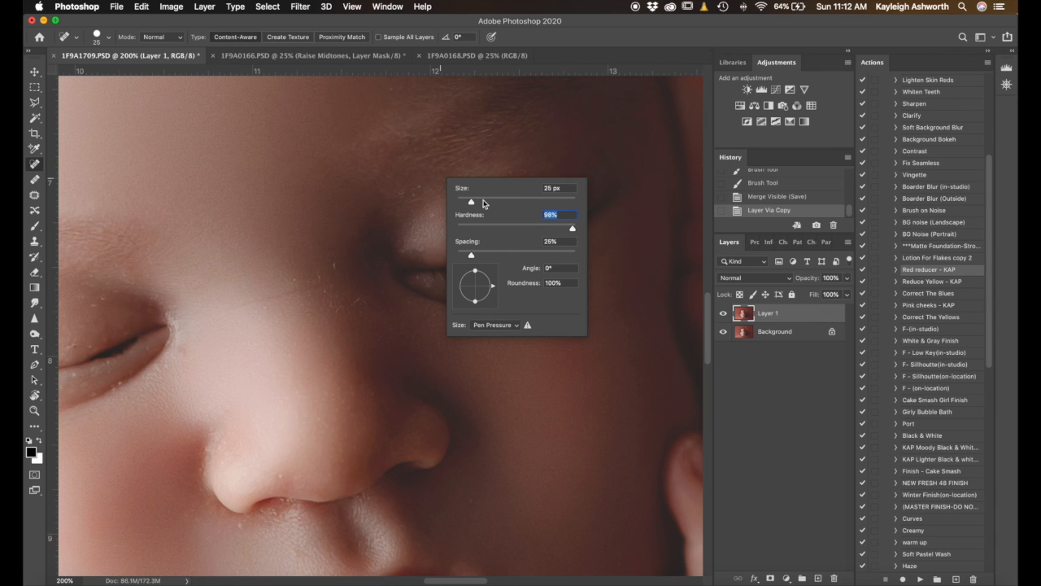
pyautogui.press('Return')
pyautogui.moveTo(432, 193); pyautogui.dragTo(428, 193)
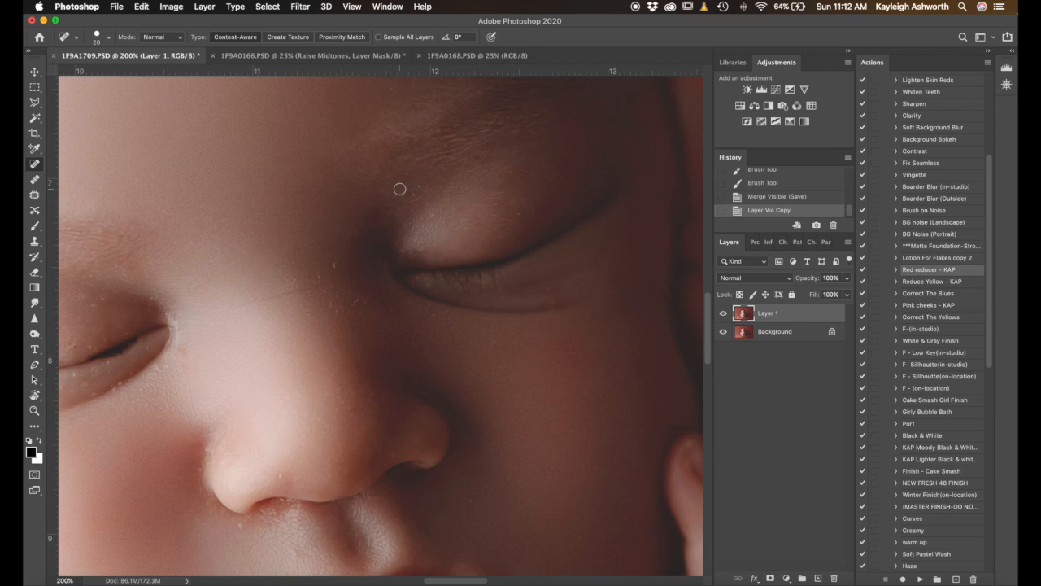
pyautogui.moveTo(400, 188)
pyautogui.mouseDown()
pyautogui.moveTo(574, 194)
pyautogui.moveTo(247, 207)
pyautogui.moveTo(575, 219)
pyautogui.moveTo(333, 221)
pyautogui.moveTo(349, 204)
pyautogui.moveTo(367, 37)
pyautogui.moveTo(364, 499)
pyautogui.moveTo(381, 351)
pyautogui.mouseUp()
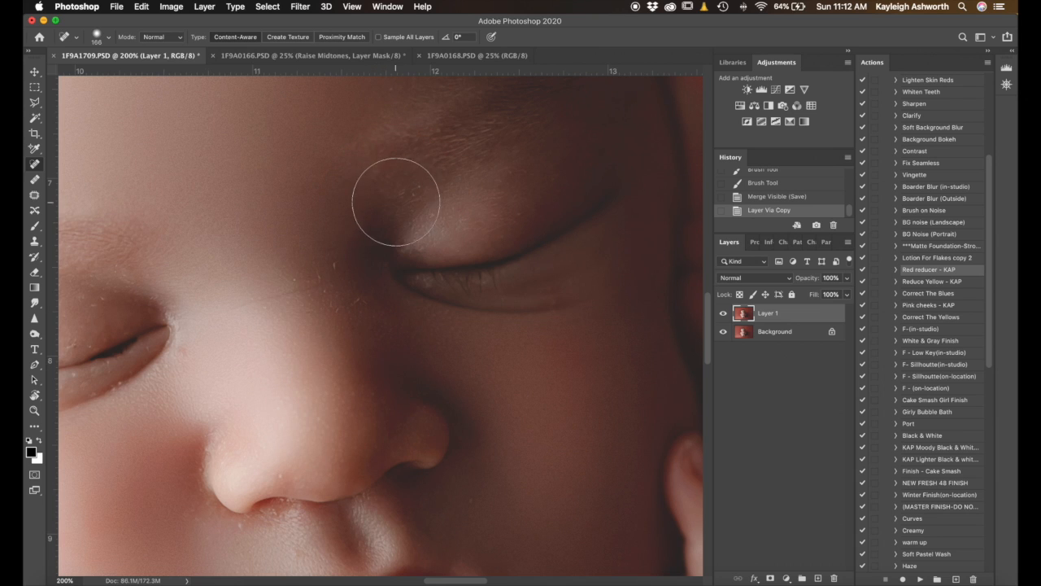
pyautogui.rightClick(349, 249)
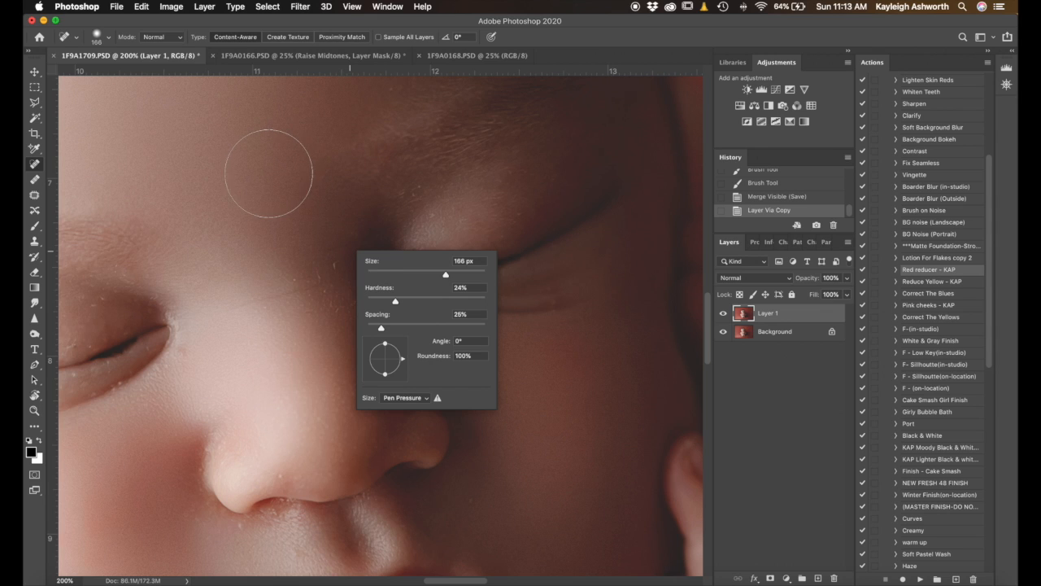
pyautogui.rightClick(306, 183)
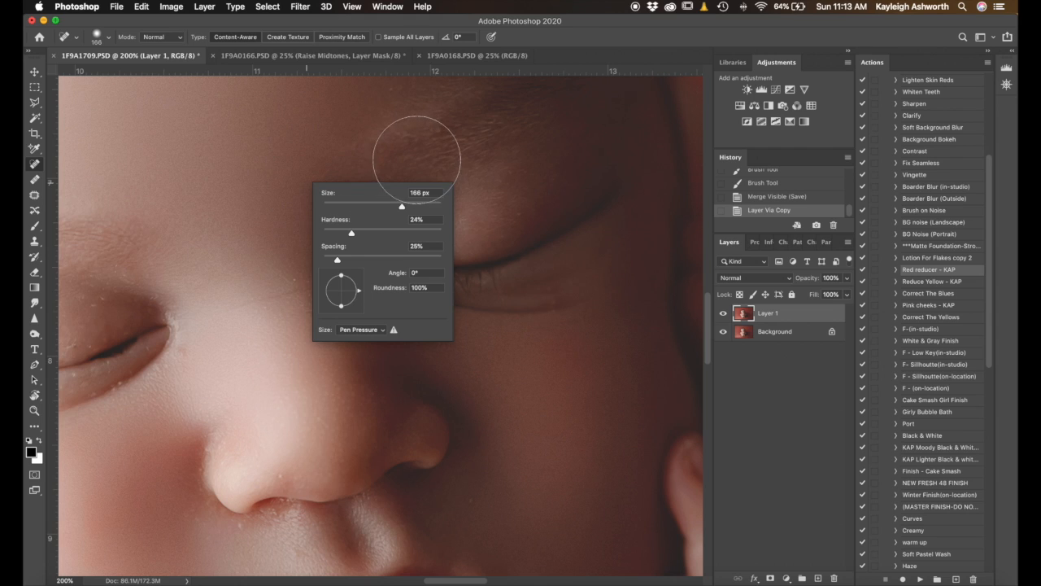
# Reduce the Spot Healing Brush to 33 px and raise its hardness to the maximum.
pyautogui.moveTo(380, 209)
pyautogui.mouseDown()
pyautogui.moveTo(356, 209)
pyautogui.moveTo(413, 209)
pyautogui.moveTo(343, 210)
pyautogui.moveTo(373, 233)
pyautogui.moveTo(413, 234)
pyautogui.mouseUp()
pyautogui.rightClick(534, 170)
pyautogui.moveTo(534, 175); pyautogui.dragTo(511, 168)
pyautogui.rightClick(510, 169)
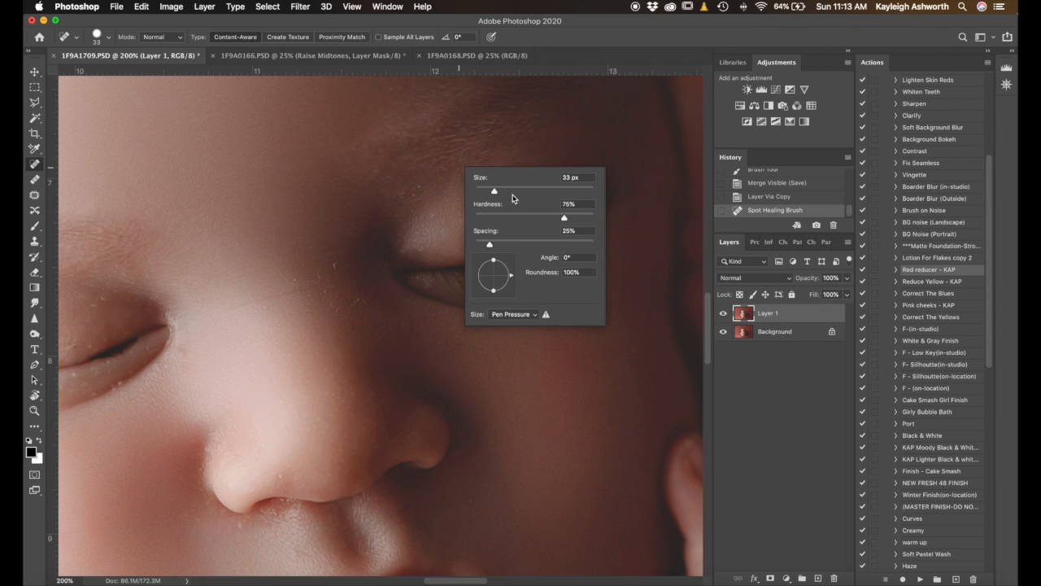
pyautogui.moveTo(564, 217); pyautogui.dragTo(599, 218)
pyautogui.press('Return')
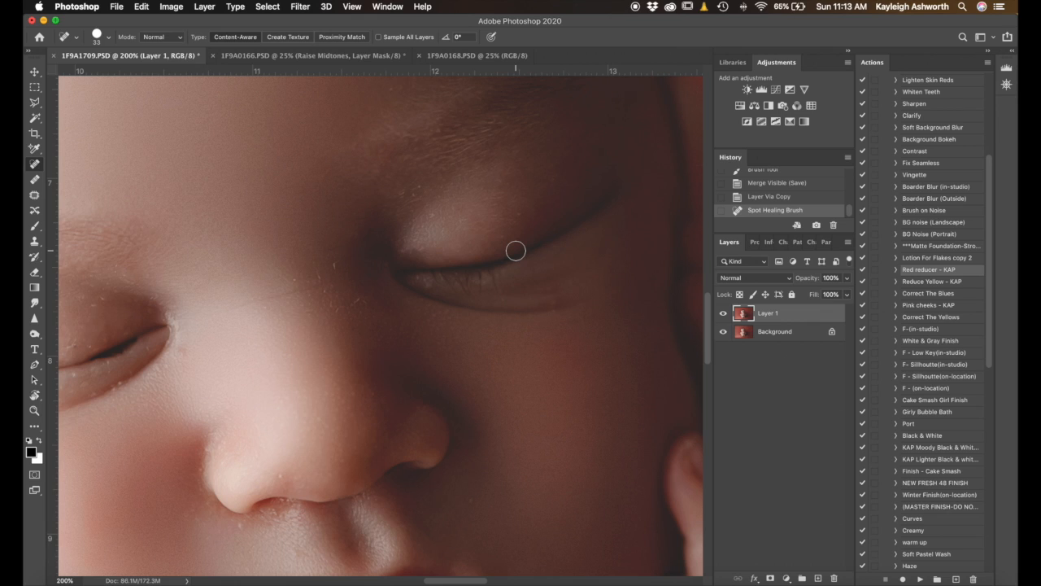
# Heal the small white skin flecks between the eyebrow and the inner corner of the shadowed eye, and a spot on its eyelid.
pyautogui.moveTo(577, 327); pyautogui.dragTo(559, 328)
pyautogui.moveTo(443, 206); pyautogui.dragTo(420, 186)
pyautogui.click(419, 186)
pyautogui.click(413, 194)
pyautogui.click(404, 194)
pyautogui.click(414, 190)
pyautogui.click(433, 213)
pyautogui.press(']')
pyautogui.press(']')
pyautogui.click(520, 215)
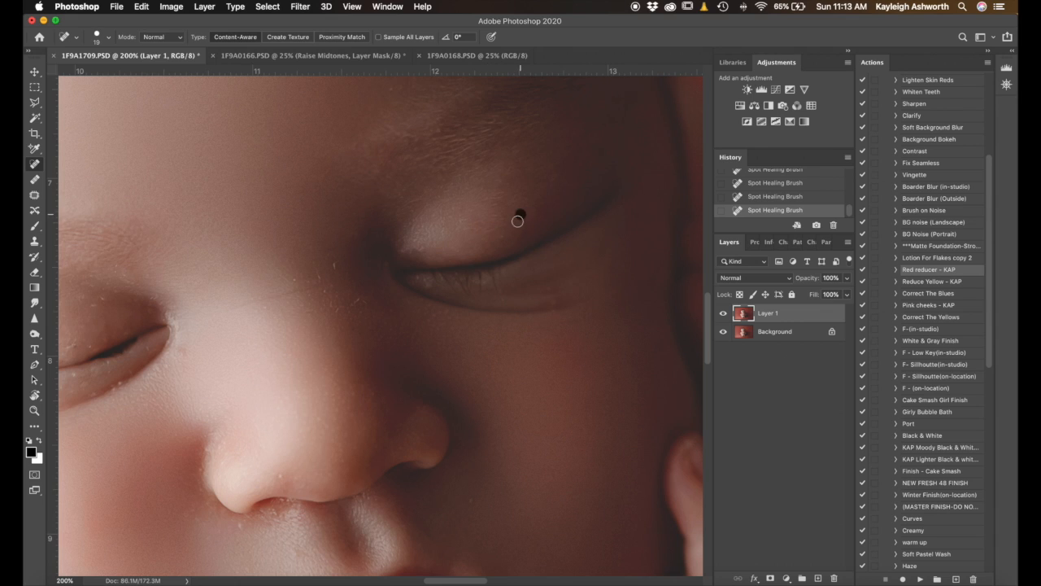
# Heal the flaky spots on the bridge of the nose with the Spot Healing Brush, and undo a trial stroke on the under-eye crease.
pyautogui.click(367, 303)
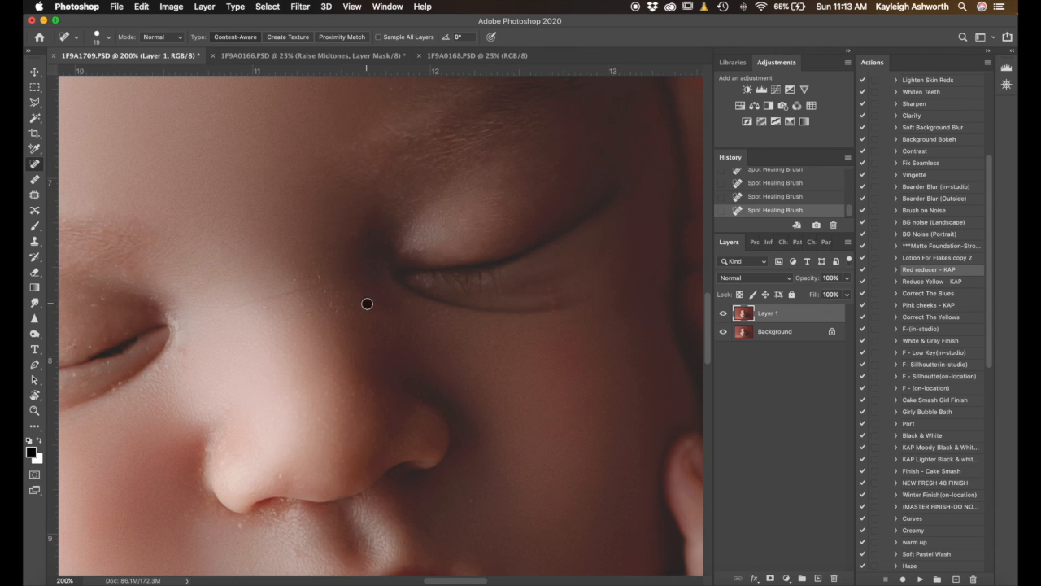
pyautogui.click(323, 292)
pyautogui.moveTo(555, 298); pyautogui.dragTo(578, 299)
pyautogui.press('super+z')
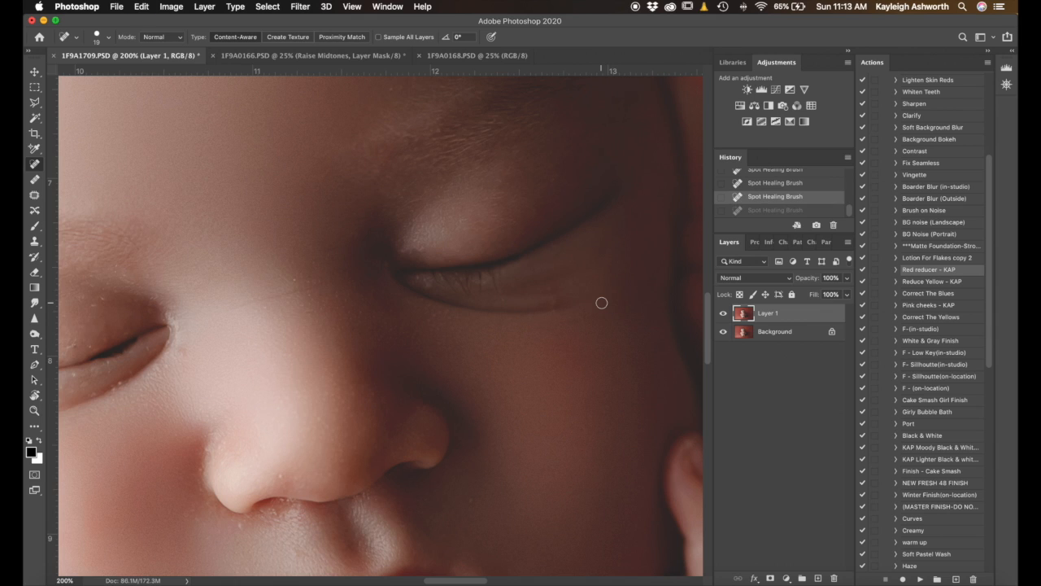
# Patch the outer end of the crease under the shadowed eye with the Patch tool, undoing the second patch.
pyautogui.hotkey('shift', 'j')
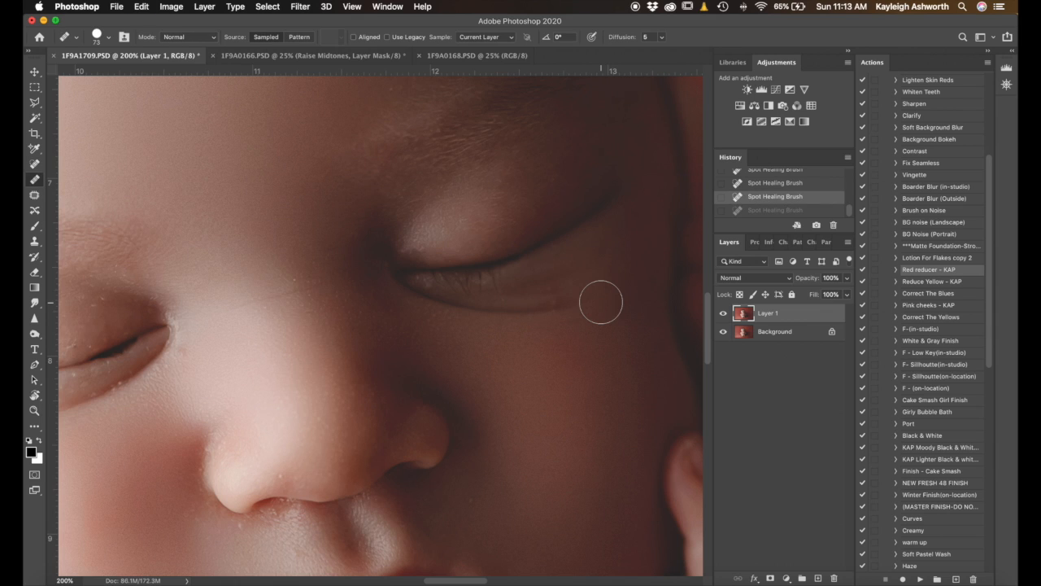
pyautogui.hotkey('shift', 'j')
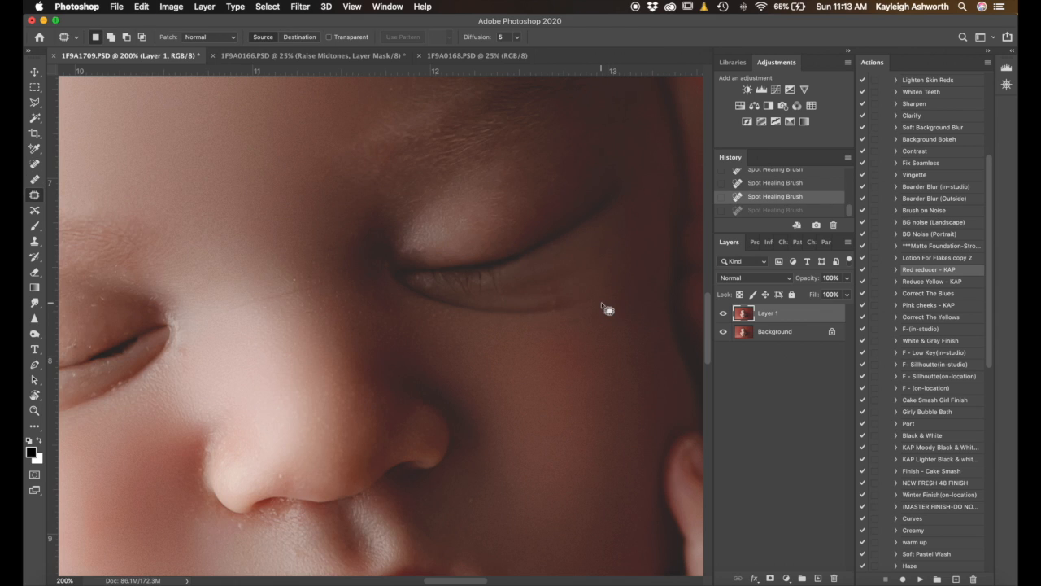
pyautogui.moveTo(554, 294)
pyautogui.mouseDown()
pyautogui.moveTo(557, 310)
pyautogui.moveTo(568, 298)
pyautogui.mouseUp()
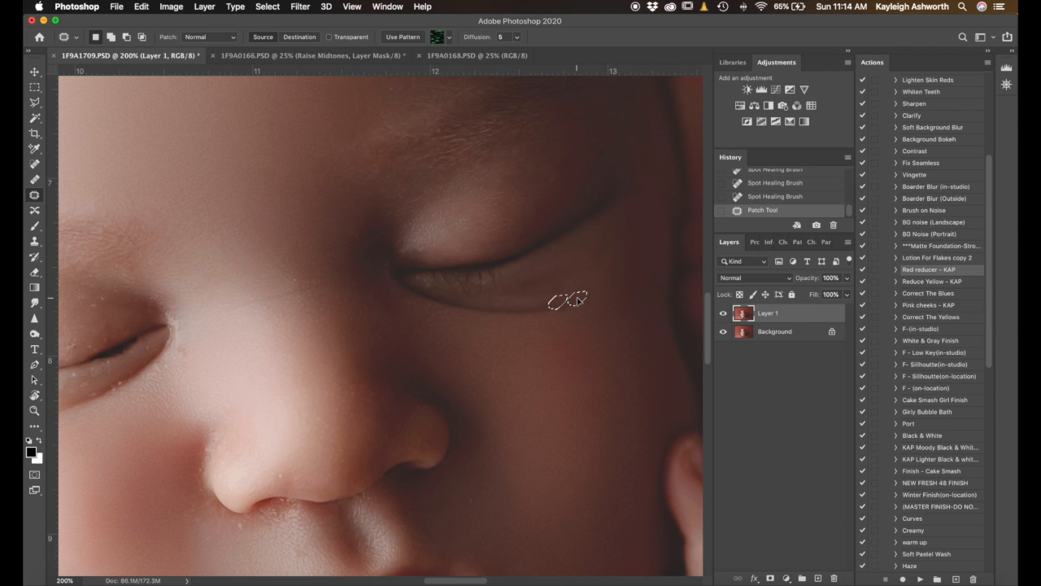
pyautogui.moveTo(579, 301); pyautogui.dragTo(490, 305)
pyautogui.click(532, 356)
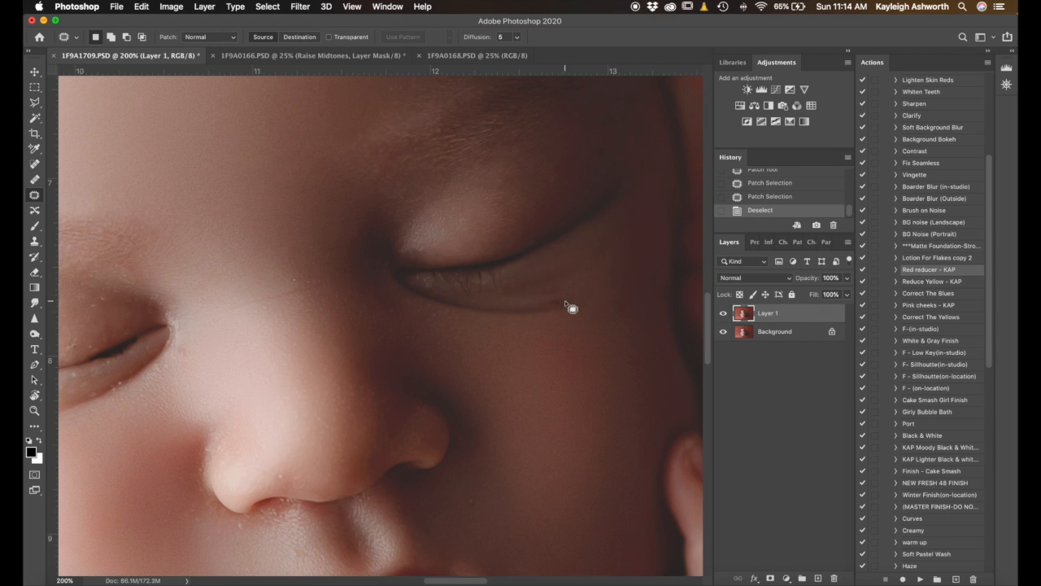
pyautogui.press('super+z')
pyautogui.press('super+z')
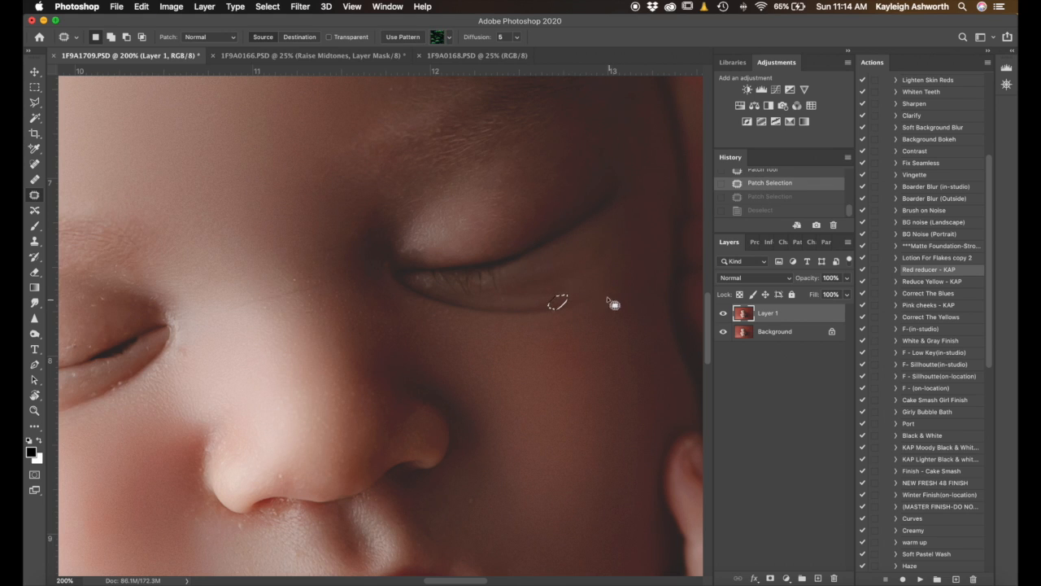
# Patch a small area of skin just above the outer end of the under-eye crease and deselect it.
pyautogui.click(585, 290)
pyautogui.moveTo(569, 291); pyautogui.dragTo(574, 284)
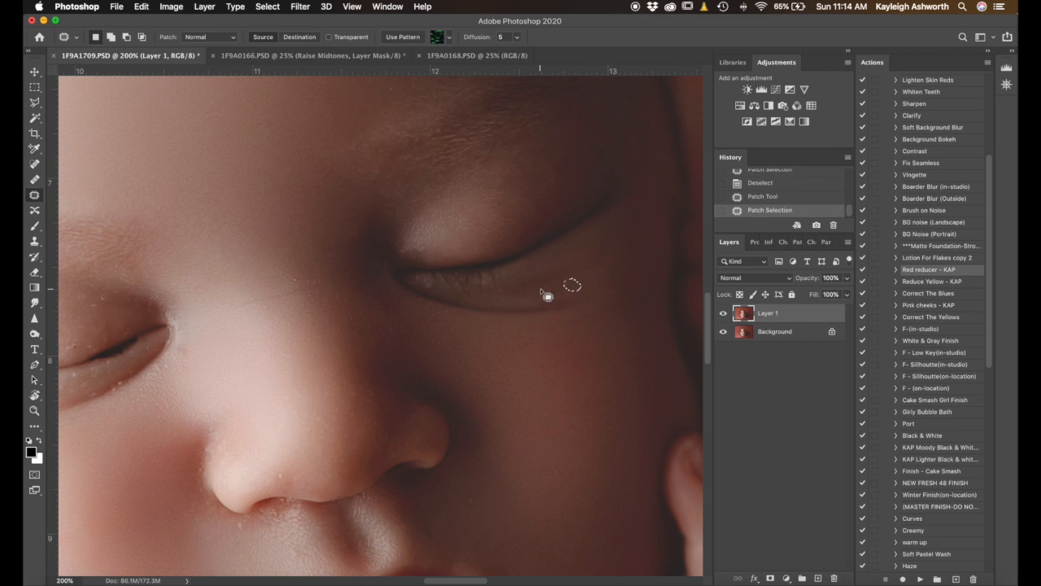
pyautogui.press('super+z')
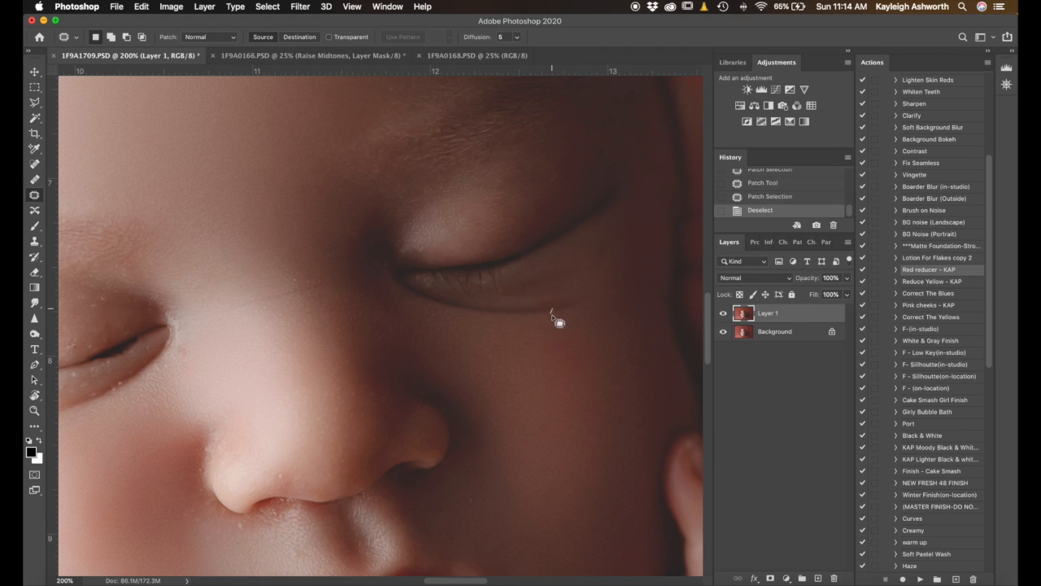
pyautogui.moveTo(556, 312)
pyautogui.mouseDown()
pyautogui.moveTo(551, 325)
pyautogui.moveTo(558, 317)
pyautogui.mouseUp()
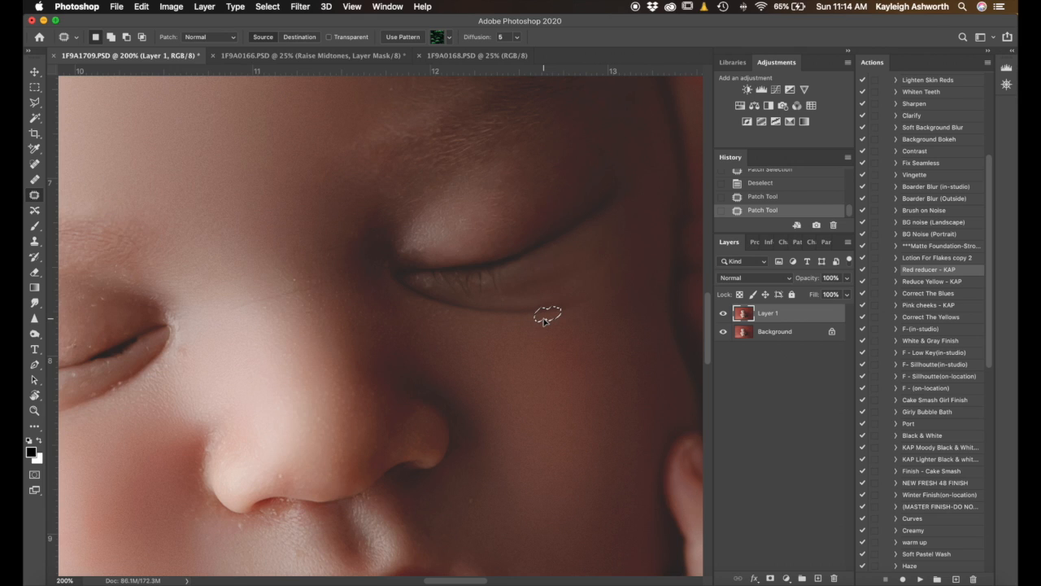
pyautogui.moveTo(544, 318); pyautogui.dragTo(541, 318)
pyautogui.moveTo(543, 320); pyautogui.dragTo(541, 317)
pyautogui.press('super+z')
pyautogui.press('super+equal')
pyautogui.press('super+equal')
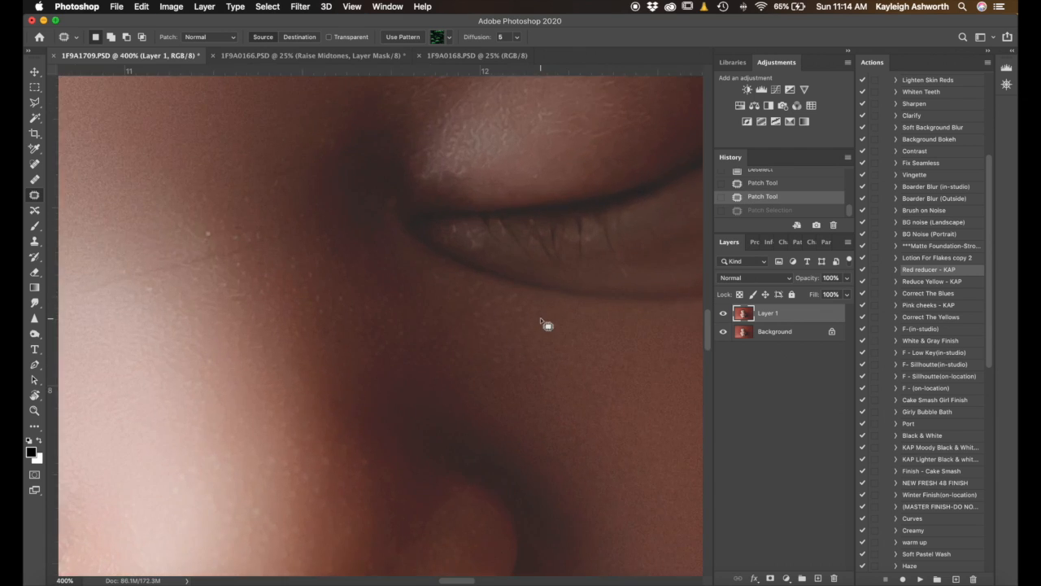
pyautogui.hscroll(6, 541, 318)
pyautogui.hscroll(-3, 541, 318)
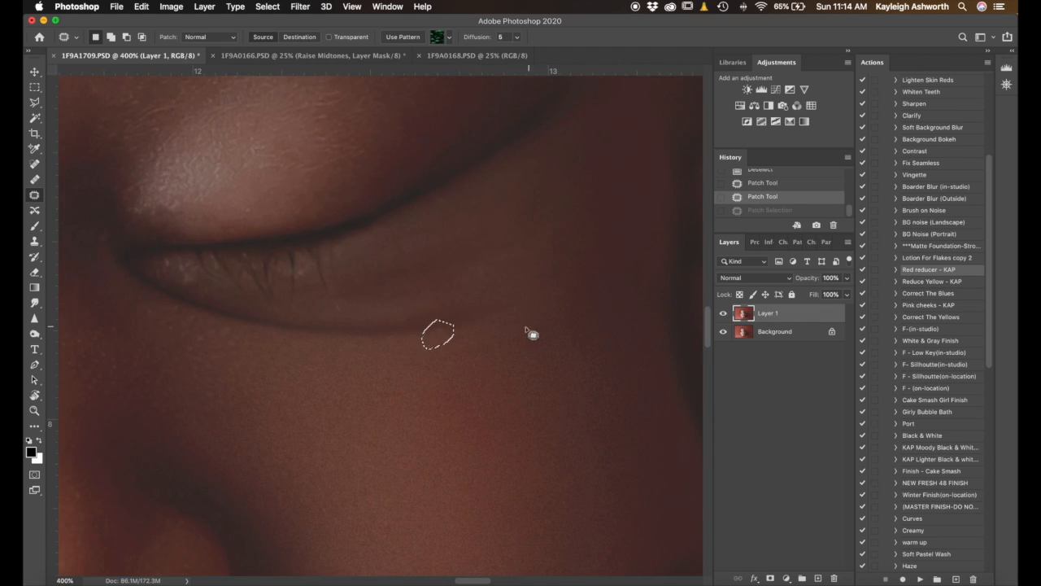
pyautogui.press('super+z')
pyautogui.press('super+d')
# Patch the outer tip of the crease under the shadowed eye with the Patch tool, redoing the first attempt, and deselect.
pyautogui.moveTo(453, 326)
pyautogui.mouseDown()
pyautogui.moveTo(441, 325)
pyautogui.moveTo(435, 344)
pyautogui.moveTo(456, 334)
pyautogui.moveTo(397, 381)
pyautogui.moveTo(405, 388)
pyautogui.mouseUp()
pyautogui.press('super+d')
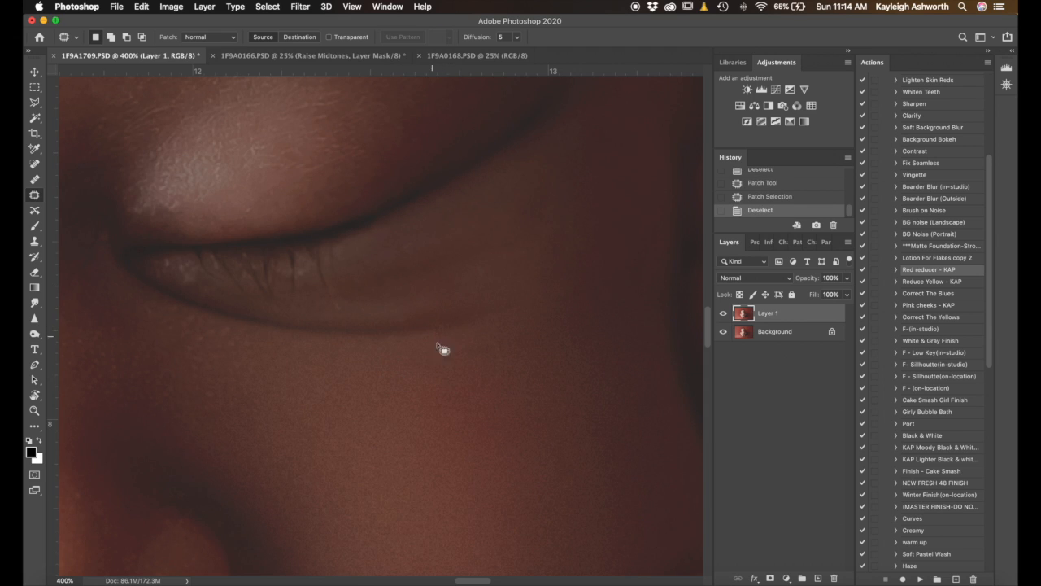
pyautogui.press('super+z')
pyautogui.press('super+z')
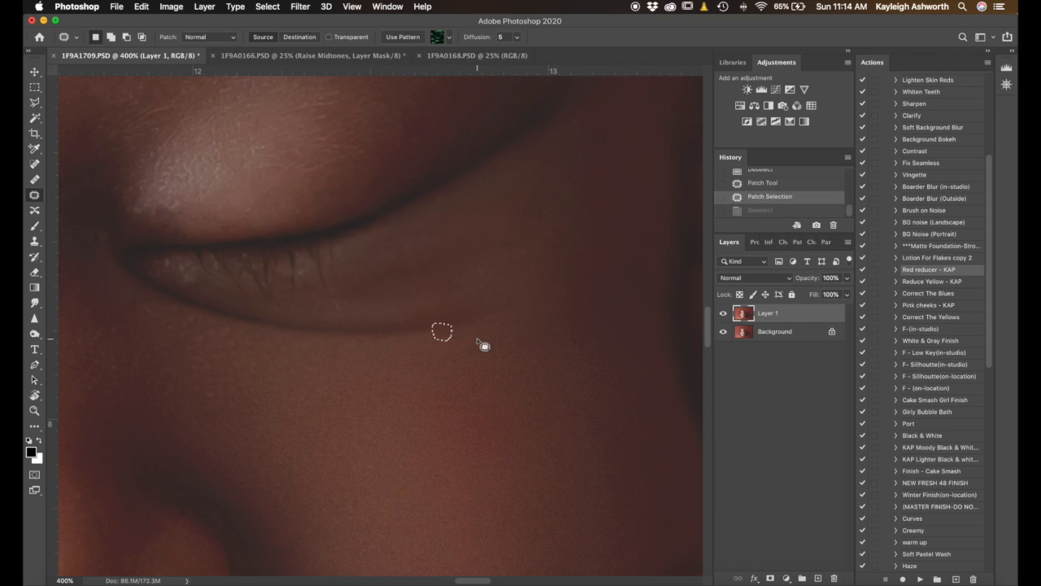
pyautogui.moveTo(433, 334); pyautogui.dragTo(429, 335)
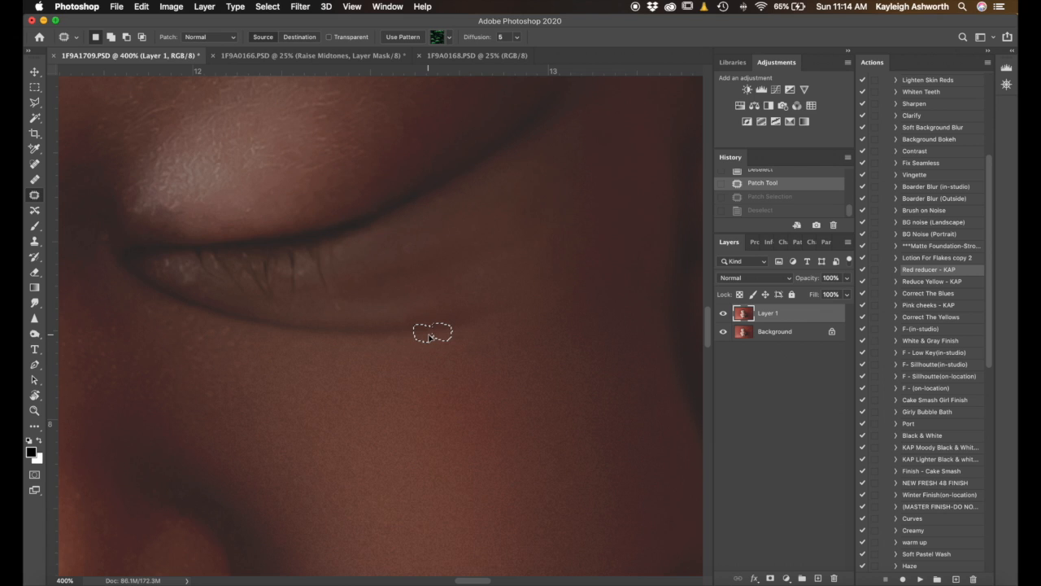
pyautogui.moveTo(429, 335); pyautogui.dragTo(428, 335)
pyautogui.press('super+d')
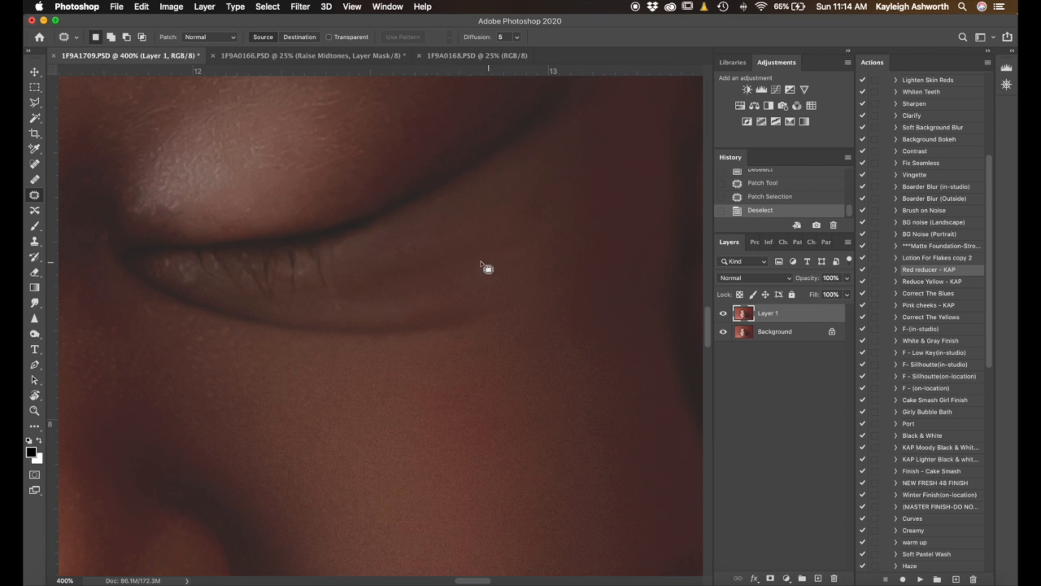
# Heal the small blemishes on the forehead above the shadowed eyebrow with the Spot Healing Brush.
pyautogui.press('super+0')
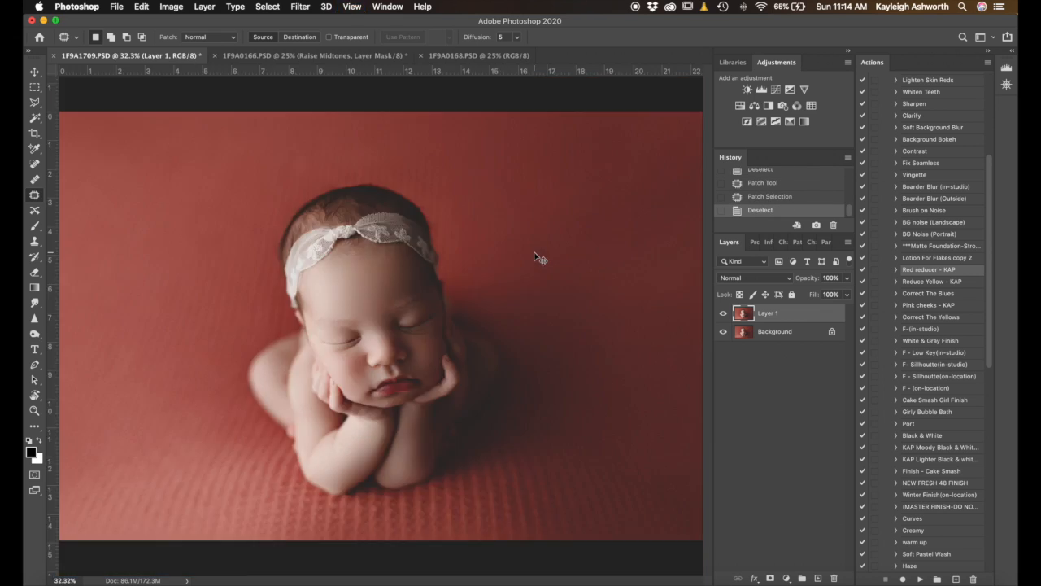
pyautogui.press('super+plus')
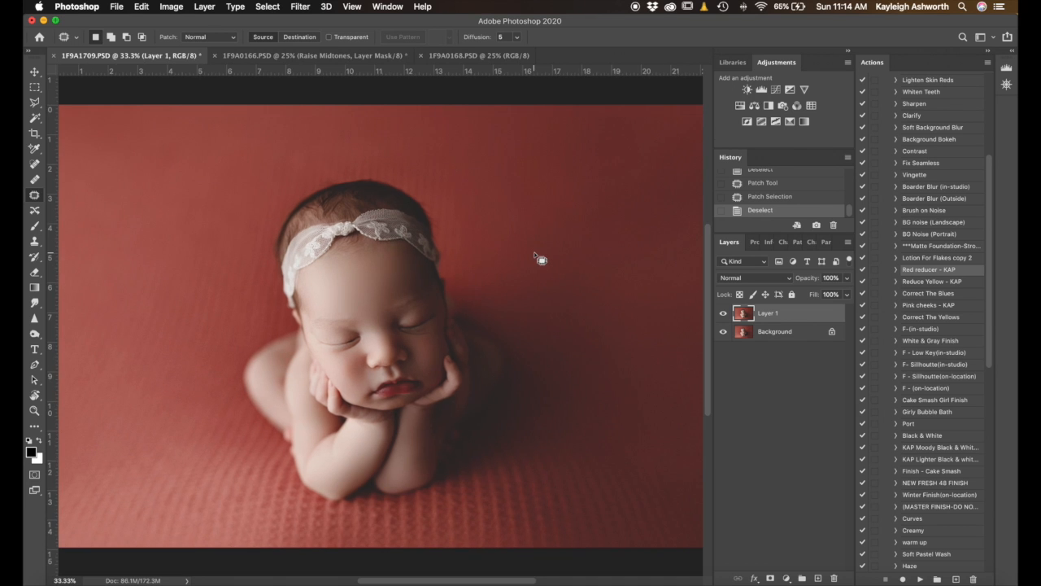
pyautogui.press('super+plus')
pyautogui.press('super+plus')
pyautogui.press('j')
pyautogui.press('super+plus')
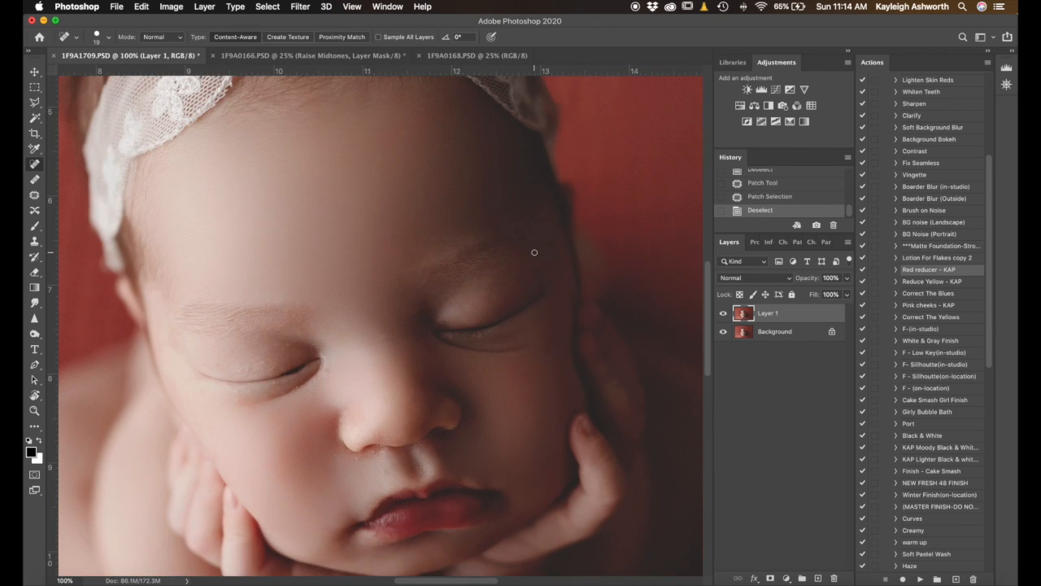
pyautogui.click(432, 239)
pyautogui.click(509, 228)
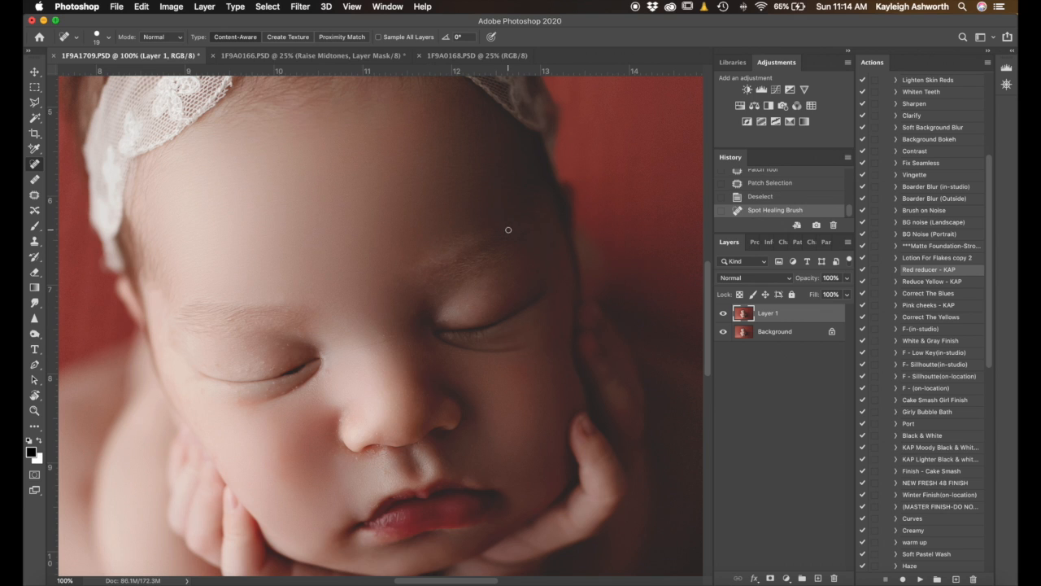
# Heal the small flecks on the bridge of the nose and on the shadowed eyelid with the Spot Healing Brush.
pyautogui.press('super+plus')
pyautogui.click(385, 342)
pyautogui.click(401, 314)
pyautogui.moveTo(497, 315); pyautogui.dragTo(490, 315)
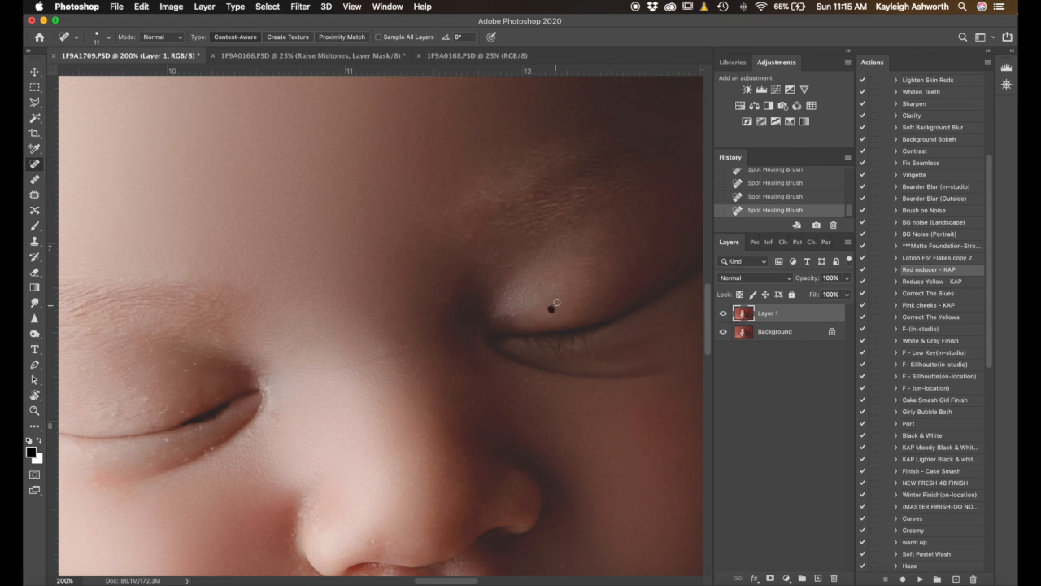
# Heal the flaky spots around the inner corner and lower lid of the brightly lit eye.
pyautogui.scroll(-3, 284, 347)
pyautogui.hscroll(-3, 286, 347)
pyautogui.click(349, 344)
pyautogui.scroll(-1, 349, 346)
pyautogui.hscroll(-1, 350, 346)
pyautogui.moveTo(357, 319); pyautogui.dragTo(314, 335)
pyautogui.press('[')
pyautogui.press('[')
pyautogui.click(298, 348)
pyautogui.click(304, 345)
pyautogui.click(280, 354)
# Heal the white flecks on the lit eye's upper lid and lash line, and the spots below its outer end.
pyautogui.moveTo(319, 313)
pyautogui.mouseDown()
pyautogui.moveTo(279, 327)
pyautogui.moveTo(257, 307)
pyautogui.mouseUp()
pyautogui.click(260, 340)
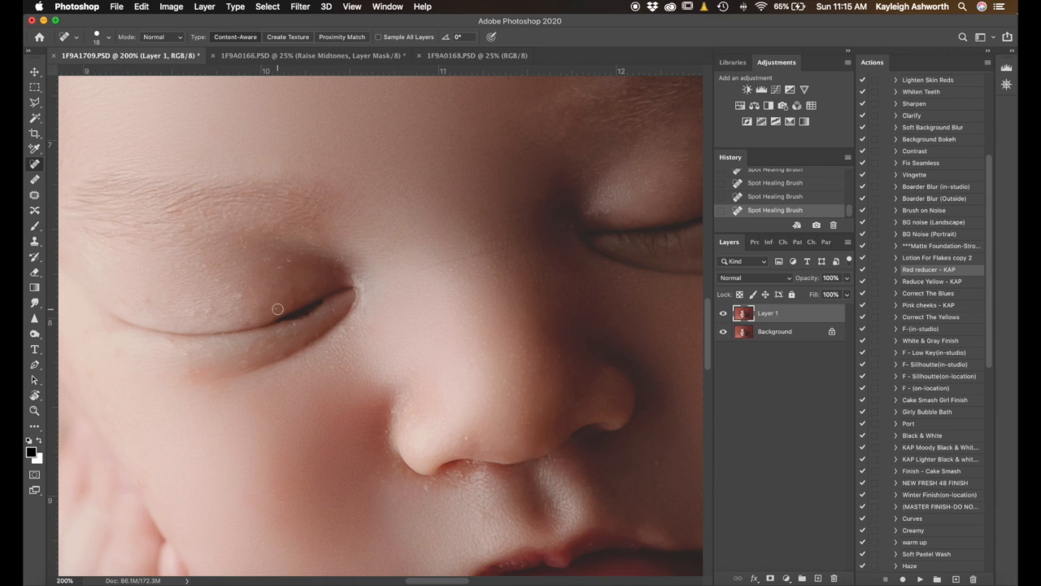
pyautogui.click(284, 267)
pyautogui.click(295, 247)
pyautogui.click(190, 366)
pyautogui.click(115, 350)
# Patch the reddish marks on the skin beneath the lit eye with the Patch tool, deselecting after each patch.
pyautogui.hotkey('shift', 'j')
pyautogui.hotkey('shift', 'j')
pyautogui.moveTo(199, 357)
pyautogui.mouseDown()
pyautogui.moveTo(196, 370)
pyautogui.moveTo(208, 361)
pyautogui.moveTo(184, 372)
pyautogui.moveTo(205, 362)
pyautogui.mouseUp()
pyautogui.hotkey('ctrl', 'd')
pyautogui.moveTo(200, 366)
pyautogui.mouseDown()
pyautogui.moveTo(172, 368)
pyautogui.moveTo(208, 362)
pyautogui.mouseUp()
pyautogui.hotkey('ctrl', 'd')
pyautogui.moveTo(203, 365)
pyautogui.mouseDown()
pyautogui.moveTo(182, 370)
pyautogui.moveTo(214, 380)
pyautogui.moveTo(203, 377)
pyautogui.mouseUp()
pyautogui.hotkey('ctrl', 'd')
pyautogui.moveTo(203, 379); pyautogui.dragTo(192, 374)
pyautogui.hotkey('ctrl', 'd')
# Heal the remaining flecks along the lower lid of the lit eye with the Spot Healing Brush.
pyautogui.press('j')
pyautogui.moveTo(331, 315); pyautogui.dragTo(328, 314)
pyautogui.click(333, 313)
pyautogui.click(319, 332)
pyautogui.click(295, 329)
pyautogui.click(288, 331)
pyautogui.click(271, 340)
# Heal the flaky skin around the side of the nose and its nostril on the lit side.
pyautogui.moveTo(446, 499)
pyautogui.mouseDown()
pyautogui.moveTo(387, 428)
pyautogui.moveTo(387, 410)
pyautogui.mouseUp()
pyautogui.moveTo(386, 410); pyautogui.dragTo(389, 410)
pyautogui.click(365, 400)
pyautogui.click(368, 394)
pyautogui.click(408, 347)
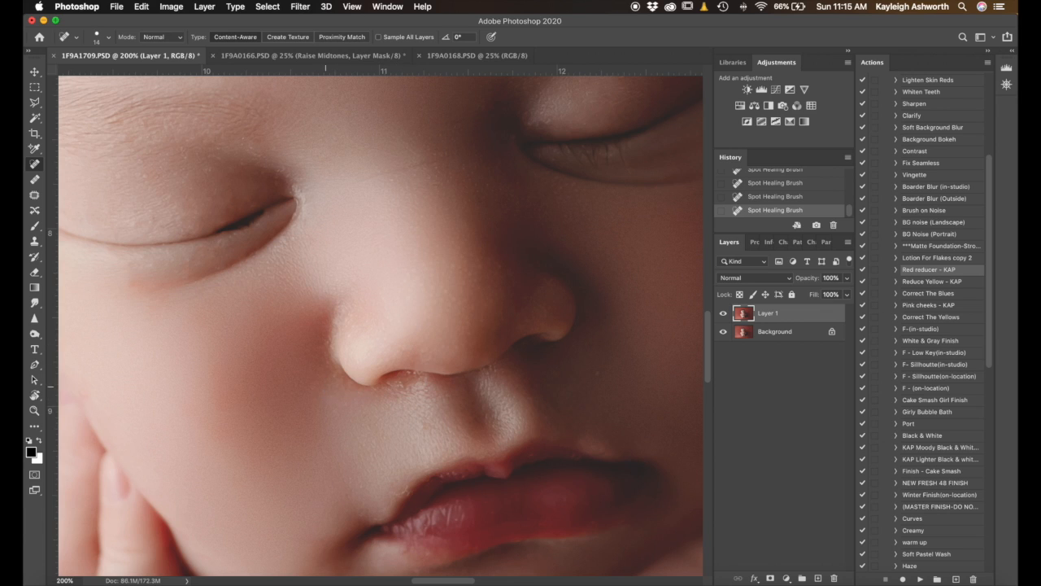
# Heal the spots on the skin above the upper lip and beside the lit-side corner of the mouth.
pyautogui.hscroll(2, 368, 398)
pyautogui.moveTo(384, 411); pyautogui.dragTo(388, 412)
pyautogui.moveTo(404, 420); pyautogui.dragTo(403, 429)
pyautogui.hscroll(15, 451, 423)
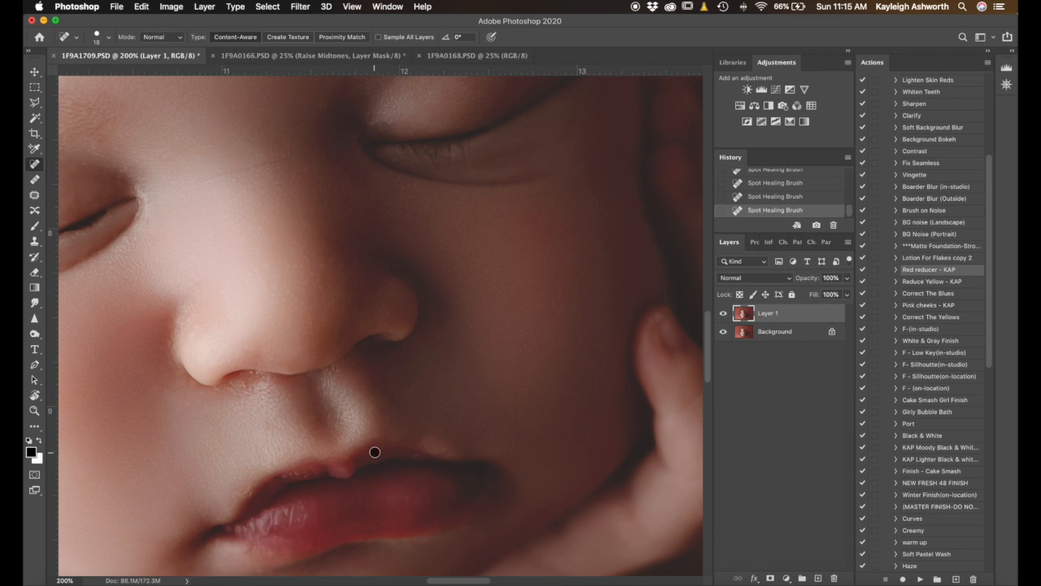
pyautogui.scroll(-10, 374, 451)
pyautogui.moveTo(241, 411); pyautogui.dragTo(244, 410)
pyautogui.click(191, 396)
pyautogui.moveTo(222, 432); pyautogui.dragTo(219, 432)
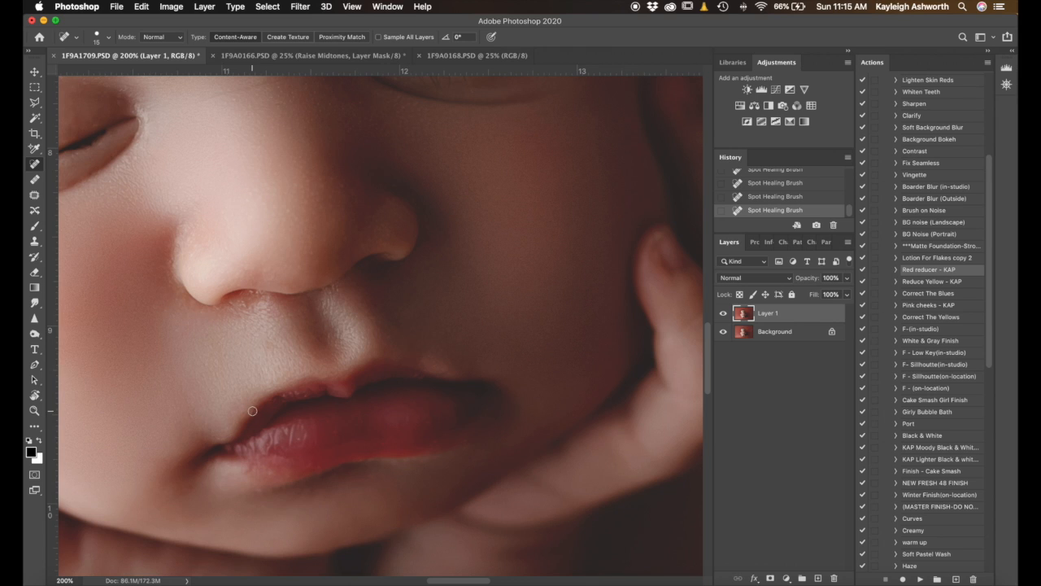
# Patch the uneven skin below the lower lip, beside the lit-side mouth corner and along the upper lip edge.
pyautogui.hotkey('shift', 'j')
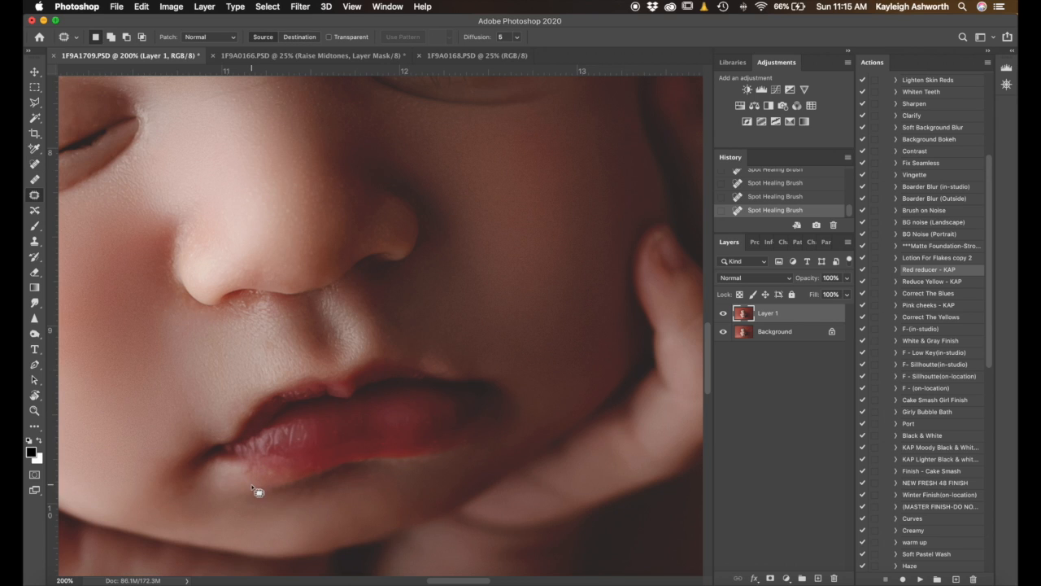
pyautogui.moveTo(267, 491); pyautogui.dragTo(253, 487)
pyautogui.moveTo(257, 492); pyautogui.dragTo(239, 495)
pyautogui.press('super+d')
pyautogui.moveTo(206, 422); pyautogui.dragTo(197, 407)
pyautogui.moveTo(198, 416); pyautogui.dragTo(191, 394)
pyautogui.press('super+d')
pyautogui.moveTo(252, 410); pyautogui.dragTo(253, 412)
pyautogui.moveTo(258, 416); pyautogui.dragTo(250, 406)
pyautogui.press('super+d')
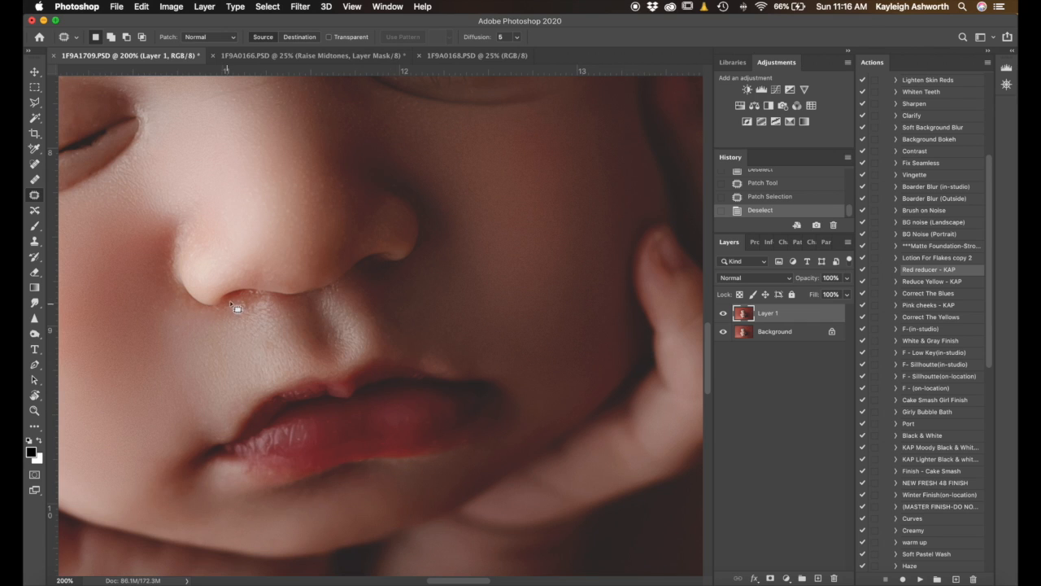
# Patch the flaky skin directly beneath the lit-side nostril and deselect it.
pyautogui.moveTo(234, 310); pyautogui.dragTo(241, 298)
pyautogui.moveTo(240, 305)
pyautogui.mouseDown()
pyautogui.moveTo(272, 314)
pyautogui.moveTo(254, 297)
pyautogui.moveTo(257, 320)
pyautogui.mouseUp()
pyautogui.press('super+d')
pyautogui.press('super+d')
# Patch two small areas of skin above the shadowed side of the upper lip, deselecting after each.
pyautogui.hscroll(3, 418, 295)
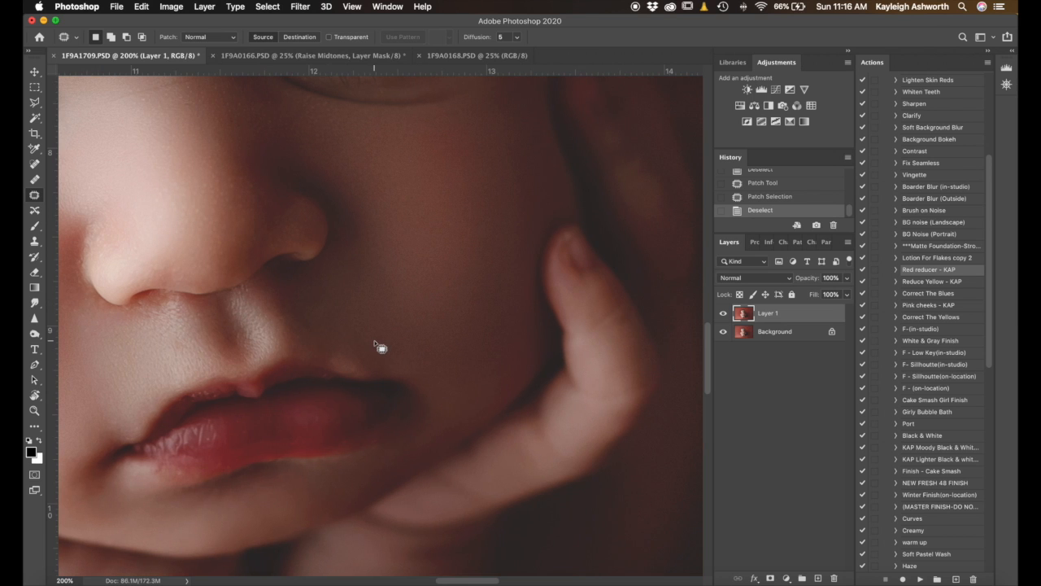
pyautogui.press('super+minus')
pyautogui.press('super+minus')
pyautogui.press('super+minus')
pyautogui.press('super+minus')
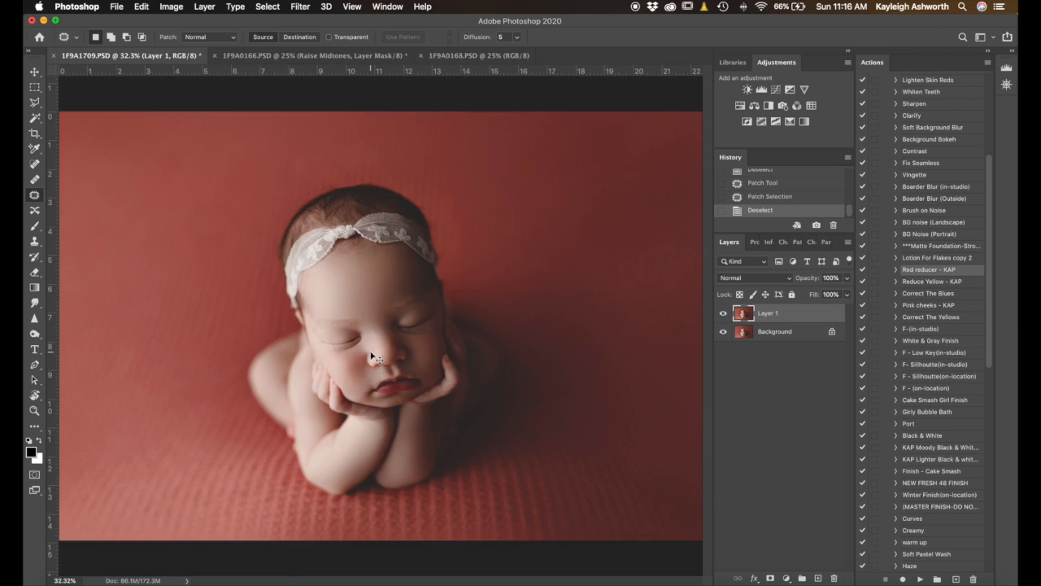
pyautogui.press('super+plus')
pyautogui.press('super+plus')
pyautogui.press('super+plus')
pyautogui.press('super+plus')
pyautogui.scroll(-5, 478, 397)
pyautogui.hscroll(4, 479, 397)
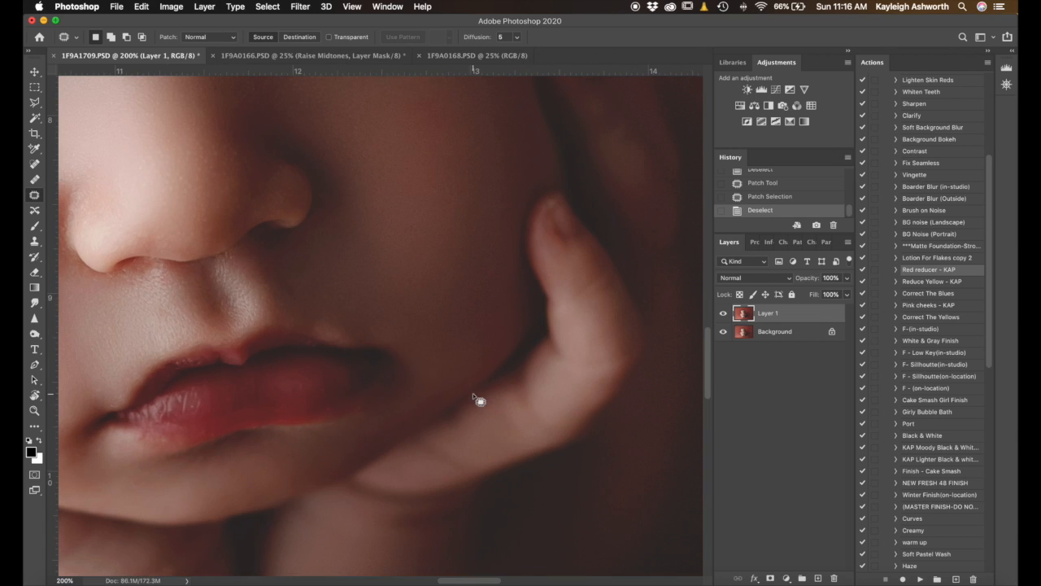
pyautogui.moveTo(317, 314)
pyautogui.mouseDown()
pyautogui.moveTo(314, 332)
pyautogui.moveTo(336, 345)
pyautogui.moveTo(372, 337)
pyautogui.moveTo(352, 319)
pyautogui.moveTo(352, 301)
pyautogui.mouseUp()
pyautogui.press('super+d')
pyautogui.moveTo(313, 335)
pyautogui.mouseDown()
pyautogui.moveTo(330, 344)
pyautogui.moveTo(331, 323)
pyautogui.mouseUp()
pyautogui.press('super+d')
# Patch the uneven patch of skin on the upper cheek beneath the lit eye and deselect it.
pyautogui.press('super+0')
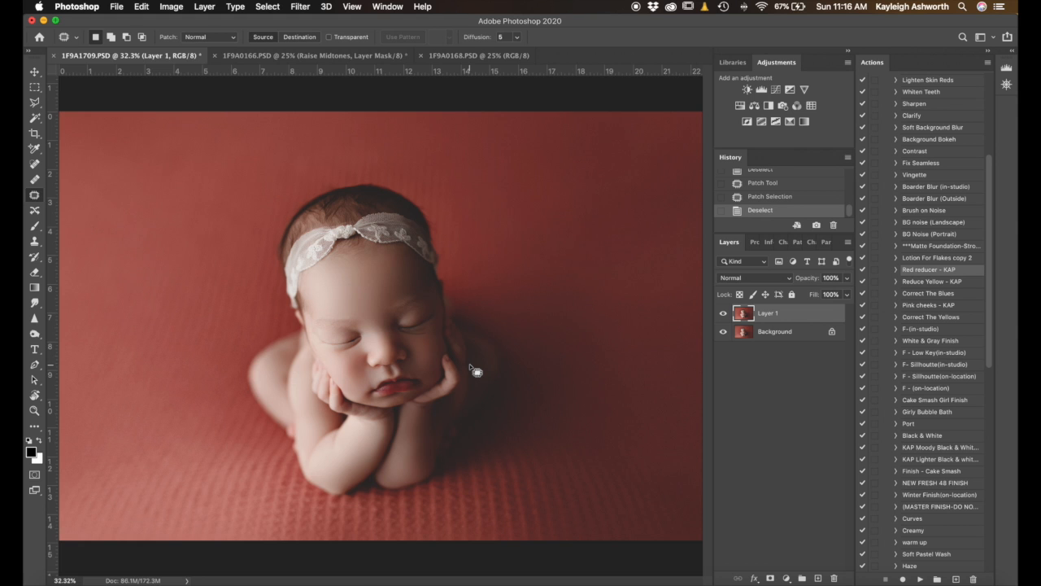
pyautogui.press('super+equal')
pyautogui.press('super+equal')
pyautogui.press('super+equal')
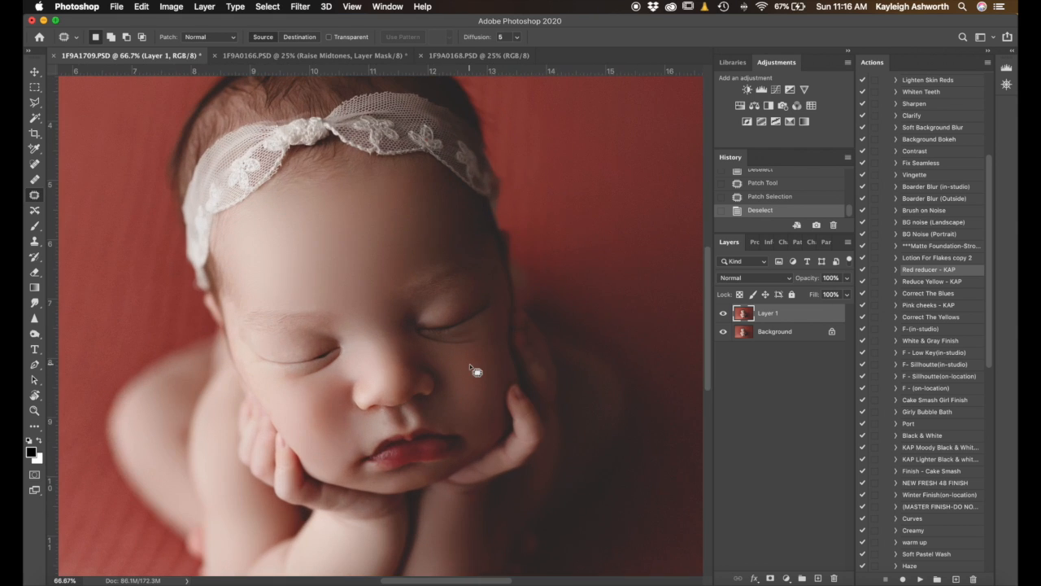
pyautogui.press('super+equal')
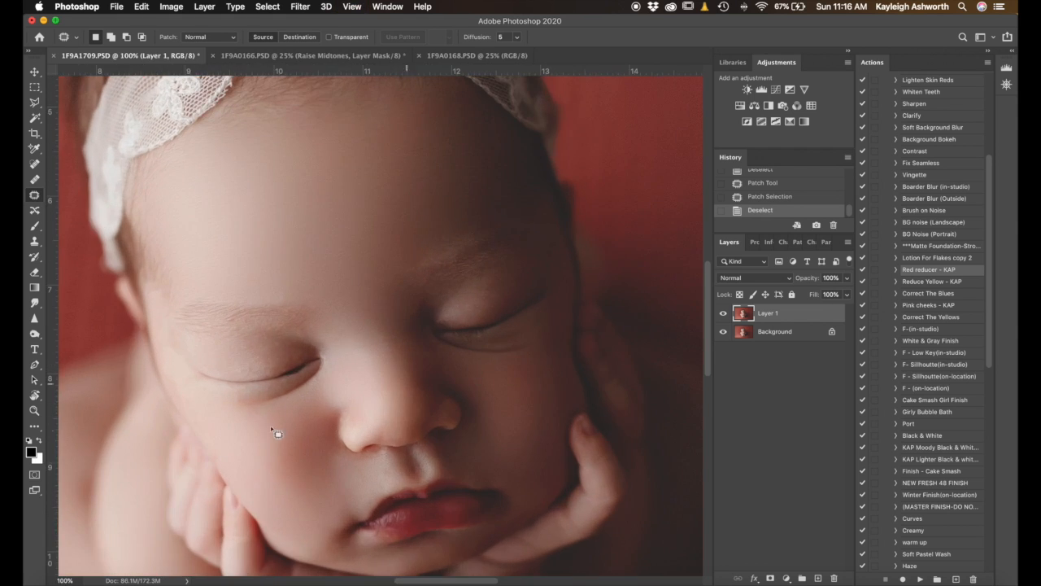
pyautogui.moveTo(244, 397)
pyautogui.mouseDown()
pyautogui.moveTo(241, 407)
pyautogui.moveTo(254, 397)
pyautogui.moveTo(244, 398)
pyautogui.mouseUp()
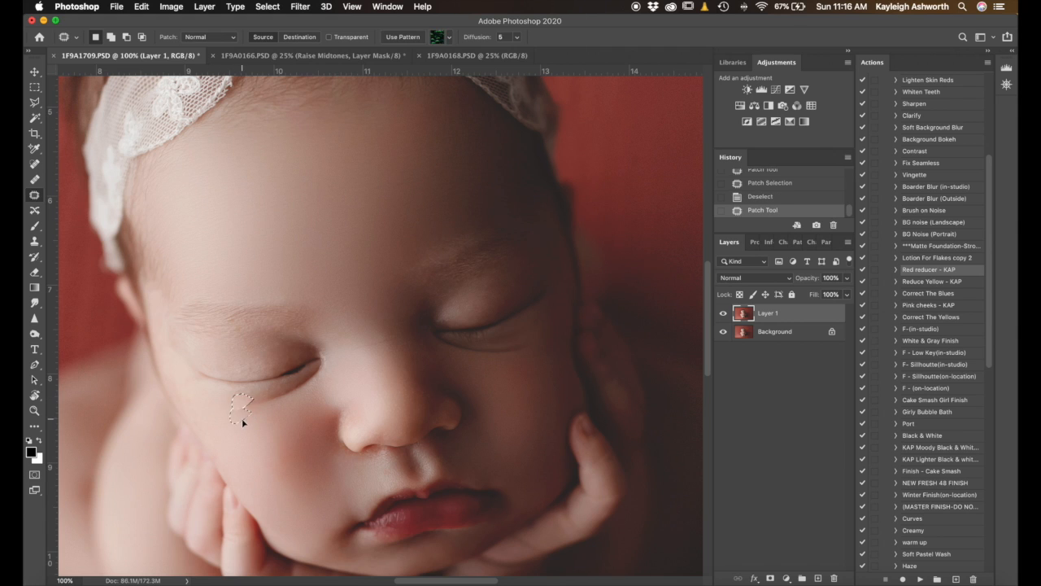
pyautogui.press('super+d')
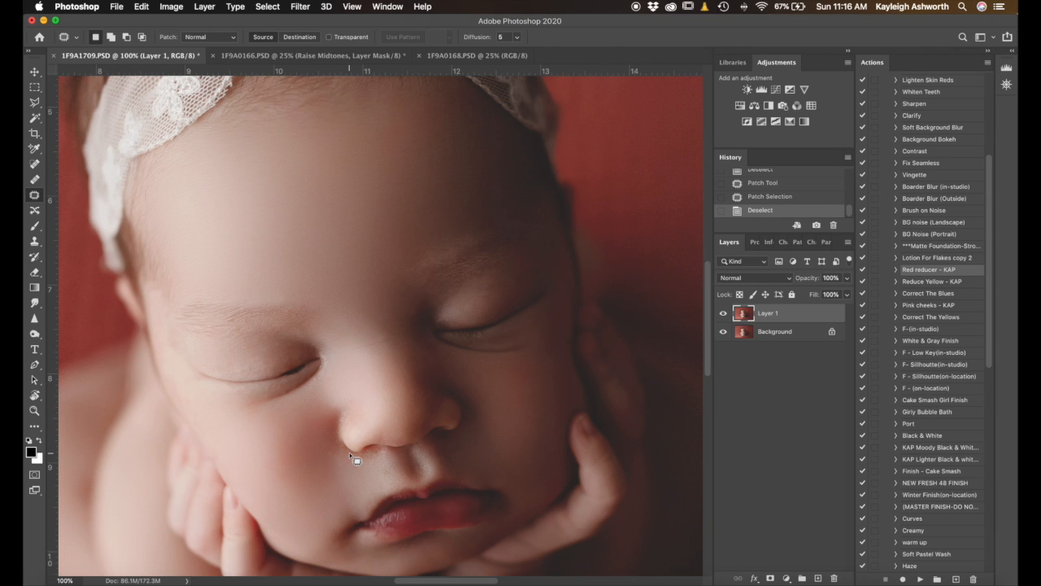
# Merge the visible layers, saving the healed portrait, and duplicate the Background onto a new layer.
pyautogui.press('super+0')
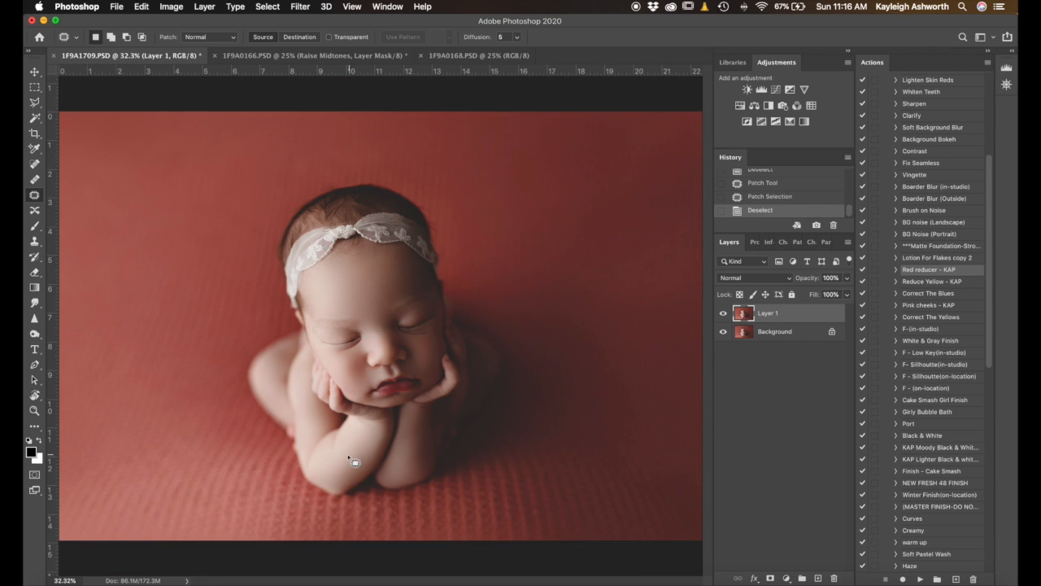
pyautogui.press('super+shift+e')
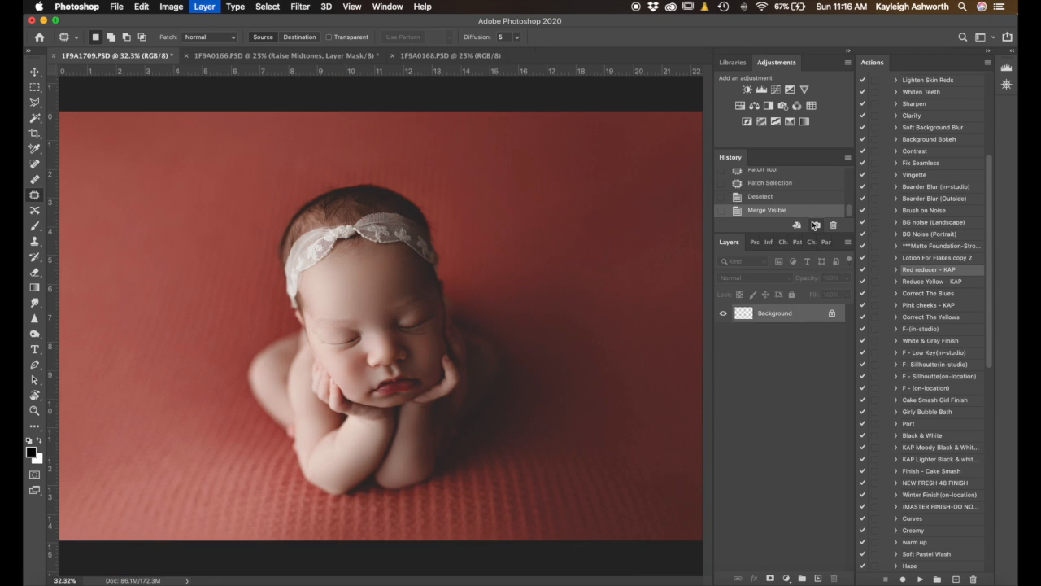
pyautogui.press('super+j')
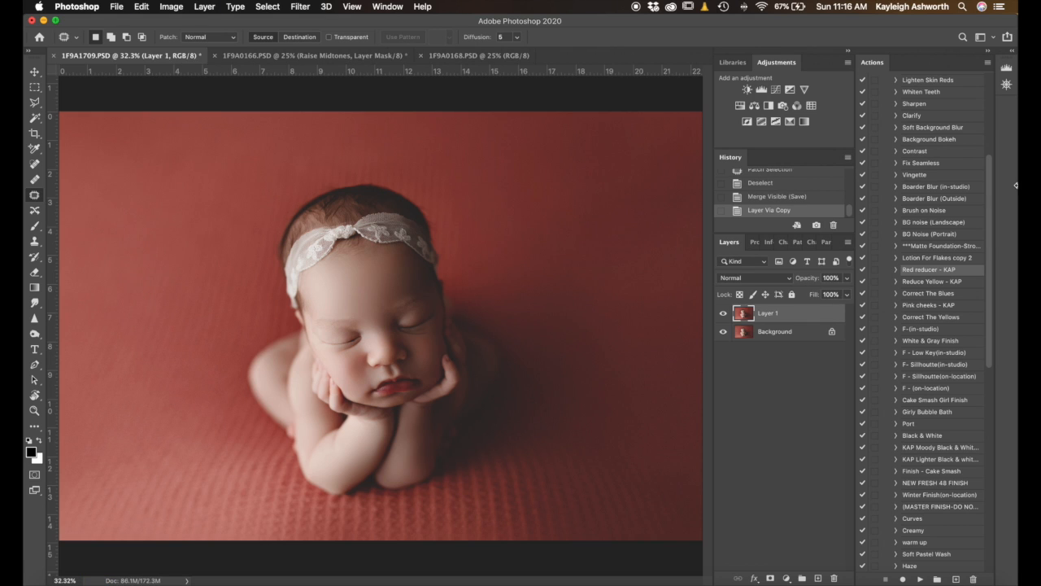
# Run the Correct The Blues action and brush its effect onto the baby's face and forehead through the mask at 20% opacity.
pyautogui.click(949, 295)
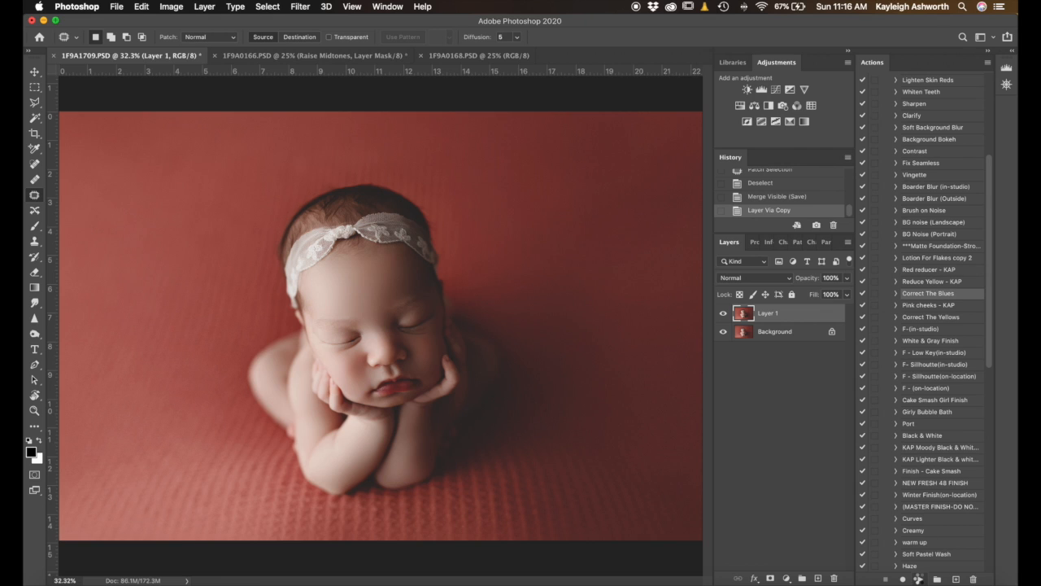
pyautogui.click(919, 579)
pyautogui.moveTo(367, 334); pyautogui.dragTo(423, 332)
pyautogui.moveTo(431, 368); pyautogui.dragTo(355, 370)
pyautogui.moveTo(416, 320)
pyautogui.mouseDown()
pyautogui.moveTo(408, 323)
pyautogui.moveTo(422, 324)
pyautogui.mouseUp()
pyautogui.keyDown('ctrl'); pyautogui.keyDown('alt'); pyautogui.click(352, 319); pyautogui.keyUp('alt'); pyautogui.keyUp('ctrl')
pyautogui.moveTo(353, 332)
pyautogui.mouseDown()
pyautogui.moveTo(387, 294)
pyautogui.moveTo(365, 285)
pyautogui.mouseUp()
pyautogui.moveTo(366, 288); pyautogui.dragTo(340, 288)
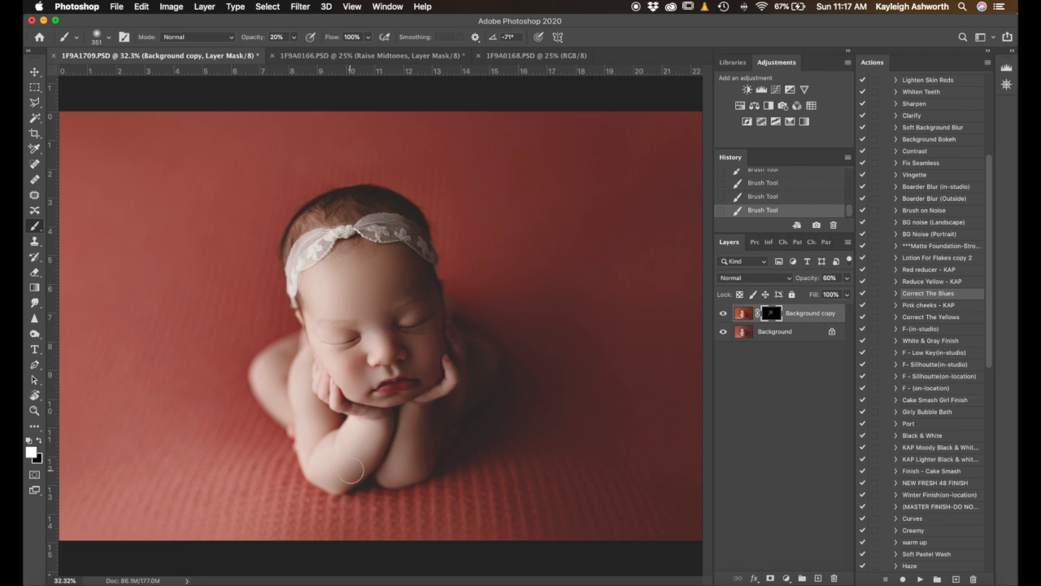
# Brush the blue correction onto the back, the hands under the chin and the shadowed edge of the face, comparing the last stroke.
pyautogui.moveTo(283, 374); pyautogui.dragTo(268, 367)
pyautogui.moveTo(460, 340); pyautogui.dragTo(467, 345)
pyautogui.moveTo(397, 406); pyautogui.dragTo(385, 409)
pyautogui.moveTo(433, 333); pyautogui.dragTo(436, 331)
pyautogui.press('super+z')
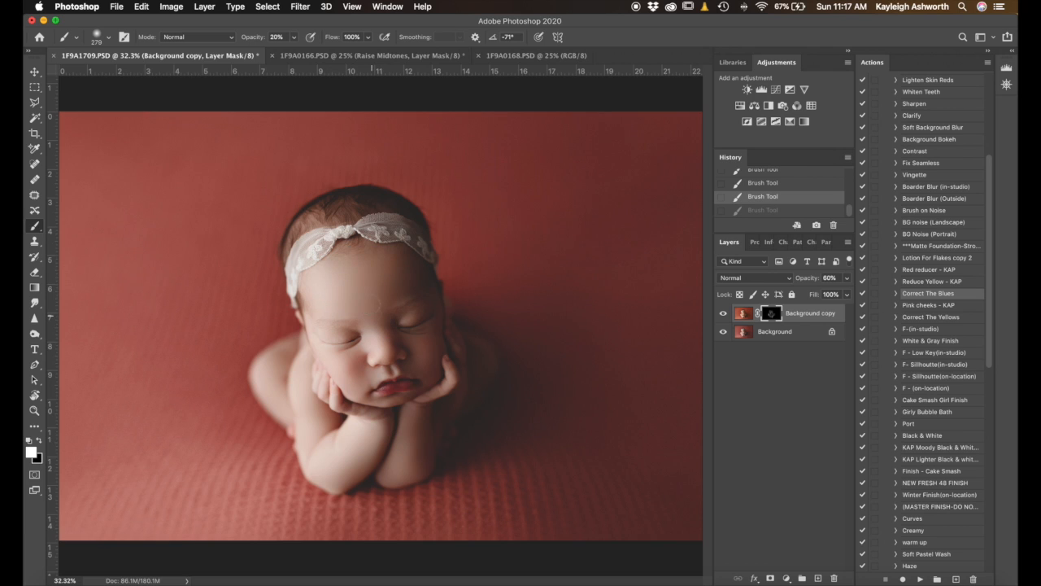
pyautogui.press('super+shift+z')
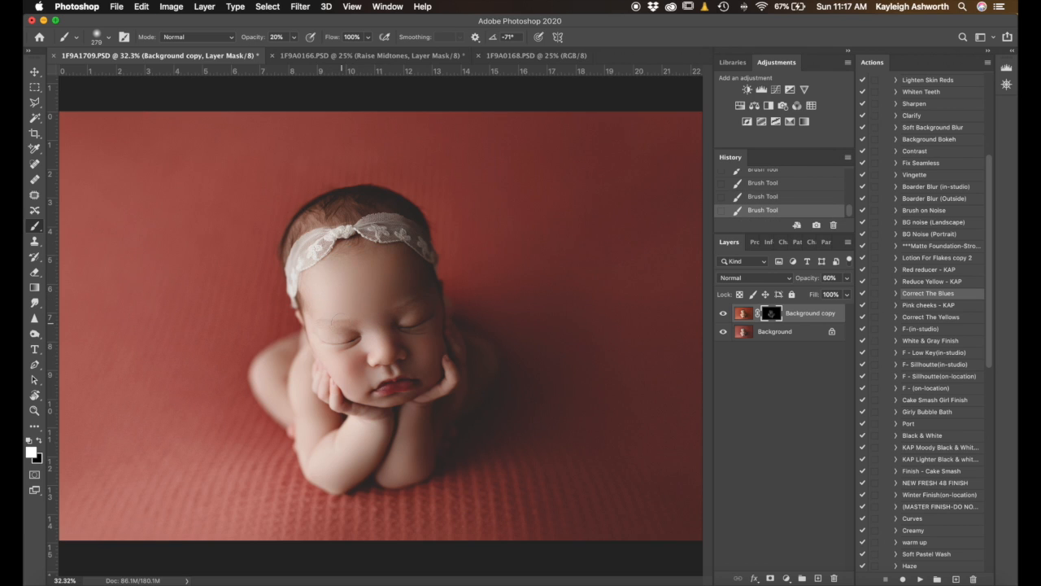
pyautogui.moveTo(268, 376)
pyautogui.keyDown('ctrl'); pyautogui.keyDown('alt'); pyautogui.mouseDown()
pyautogui.moveTo(305, 410)
pyautogui.moveTo(295, 389)
pyautogui.mouseUp(); pyautogui.keyUp('alt'); pyautogui.keyUp('ctrl')
# Merge and save the blue-corrected portrait, and copy the merged Background to a new layer.
pyautogui.press('super+shift+e')
pyautogui.press('super+s')
pyautogui.press('super+j')
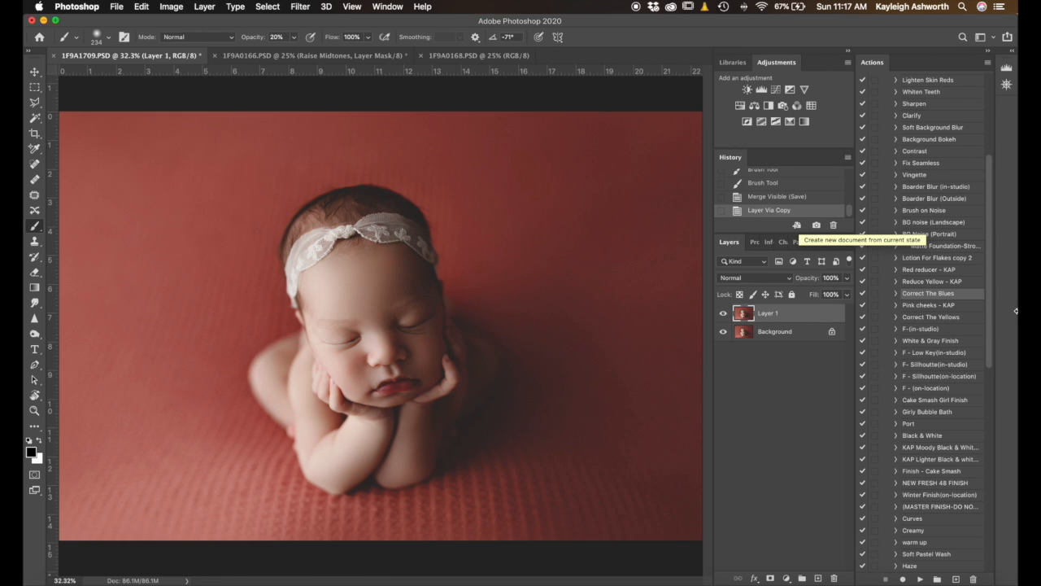
# Run the Reduce Yellow - KAP action and brush its effect through the mask onto the eye area, cheek and nose at 20% opacity.
pyautogui.click(963, 283)
pyautogui.click(919, 579)
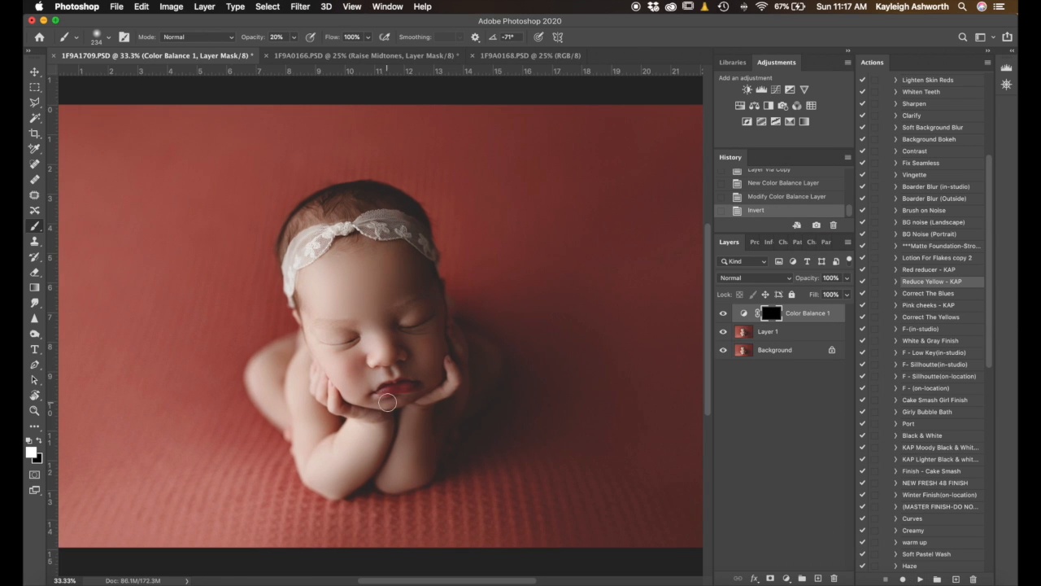
pyautogui.moveTo(432, 303); pyautogui.dragTo(411, 304)
pyautogui.moveTo(427, 335)
pyautogui.mouseDown()
pyautogui.moveTo(422, 328)
pyautogui.moveTo(430, 399)
pyautogui.mouseUp()
pyautogui.moveTo(393, 359); pyautogui.dragTo(388, 356)
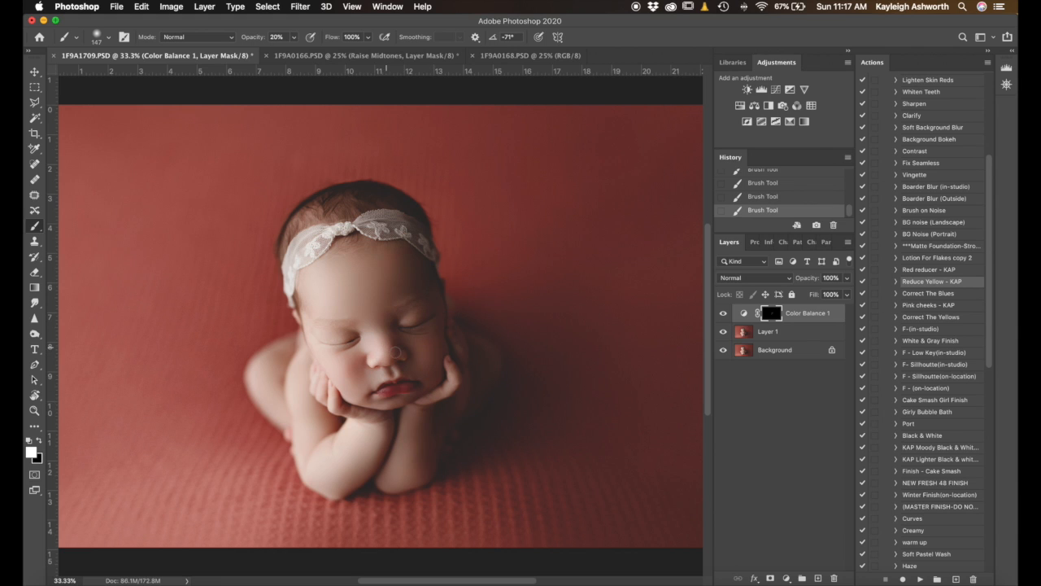
# Brush the yellow reduction onto the forehead, the hand beside the cheek and the chin, comparing the image with and without the adjustment.
pyautogui.moveTo(343, 259); pyautogui.dragTo(371, 254)
pyautogui.moveTo(448, 417)
pyautogui.mouseDown()
pyautogui.moveTo(441, 372)
pyautogui.moveTo(450, 361)
pyautogui.moveTo(421, 371)
pyautogui.moveTo(436, 373)
pyautogui.moveTo(435, 346)
pyautogui.mouseUp()
pyautogui.moveTo(382, 396); pyautogui.dragTo(367, 397)
pyautogui.click(722, 313)
pyautogui.press('super+minus')
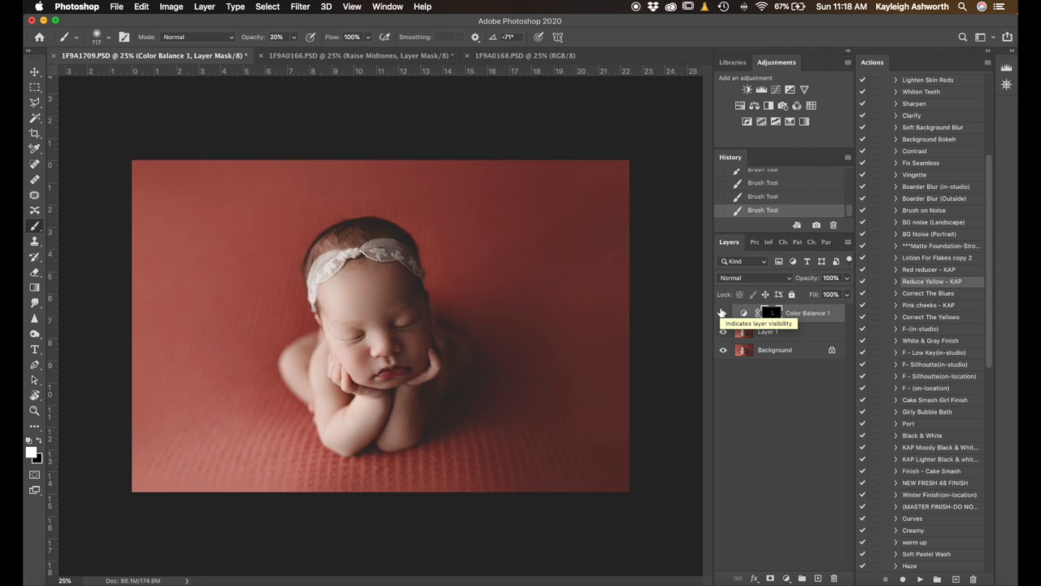
pyautogui.click(722, 312)
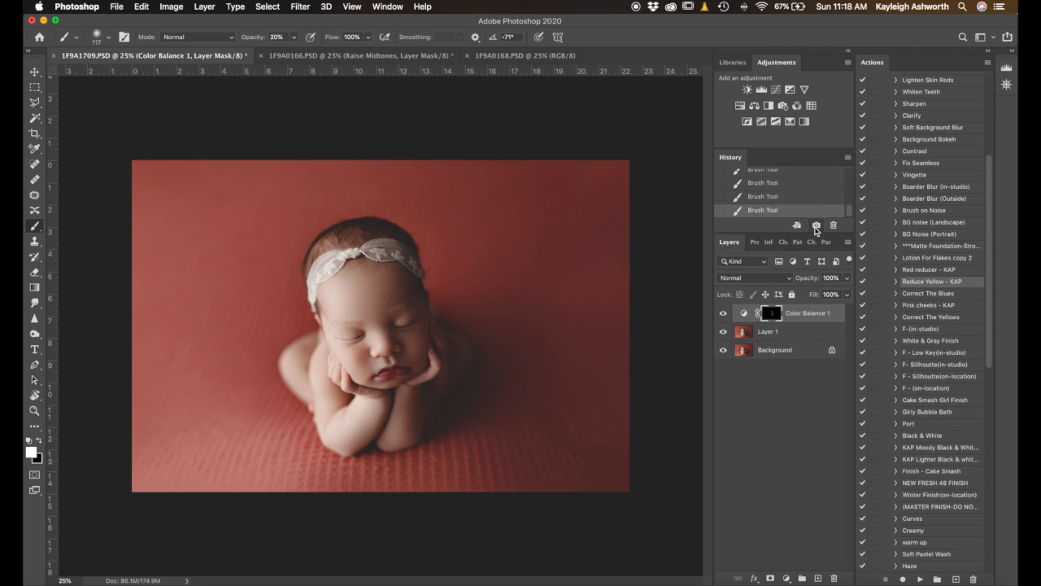
# Merge and save the yellow-corrected portrait, and duplicate the merged Background onto a new layer.
pyautogui.press('super+shift+e')
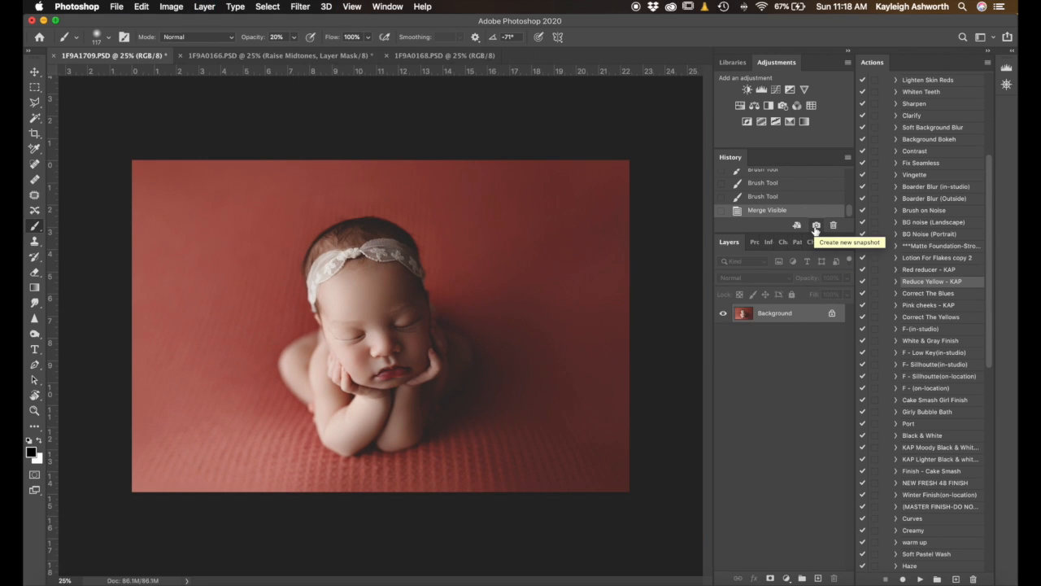
pyautogui.press('super+j')
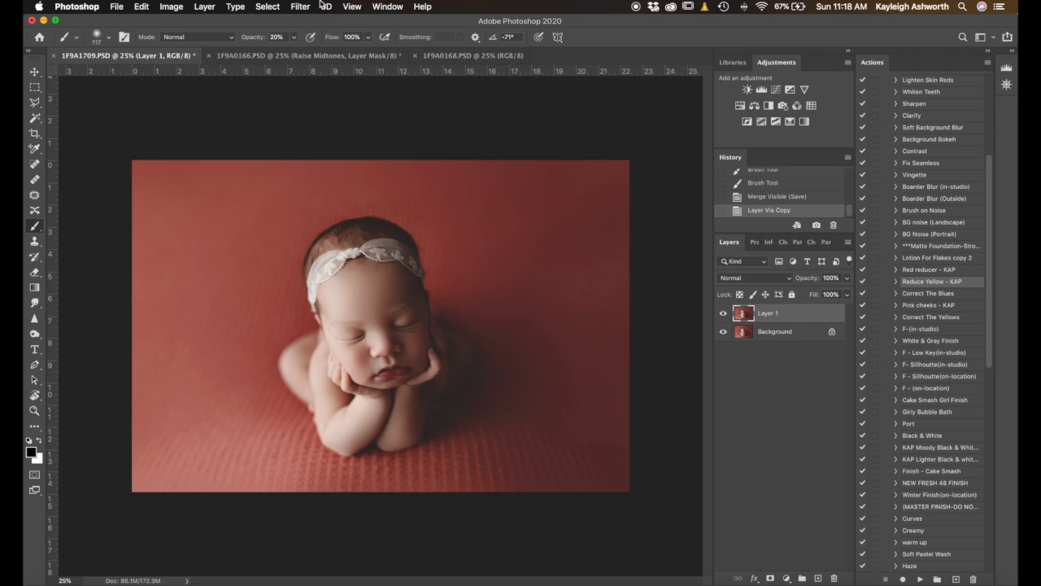
# Open Liquify on the duplicate layer and nudge the baby's lower cheek and jawline slightly outward at pressure 50 and density 12.
pyautogui.click(309, 5)
pyautogui.click(323, 102)
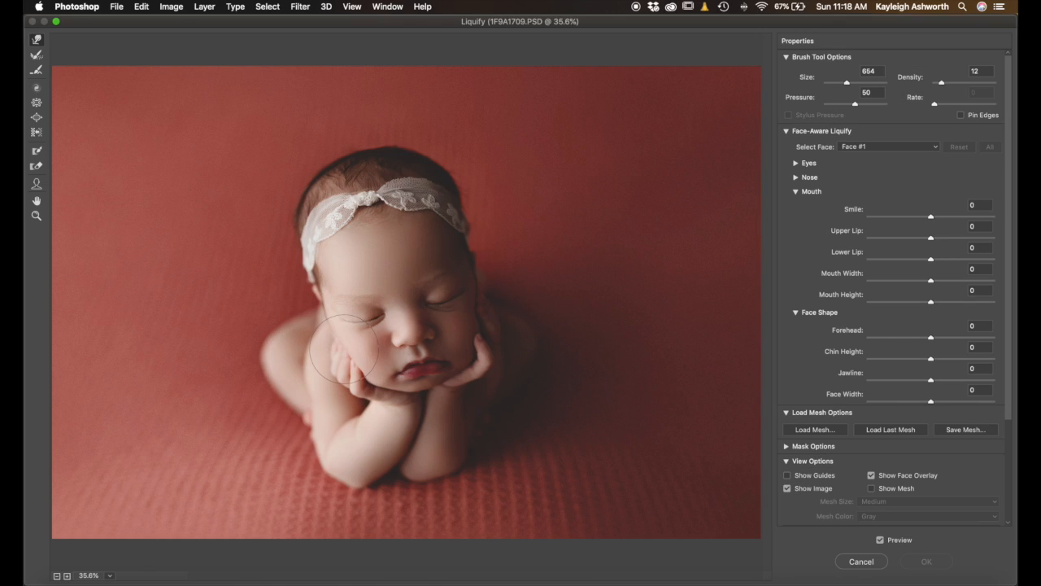
pyautogui.moveTo(370, 367); pyautogui.dragTo(358, 371)
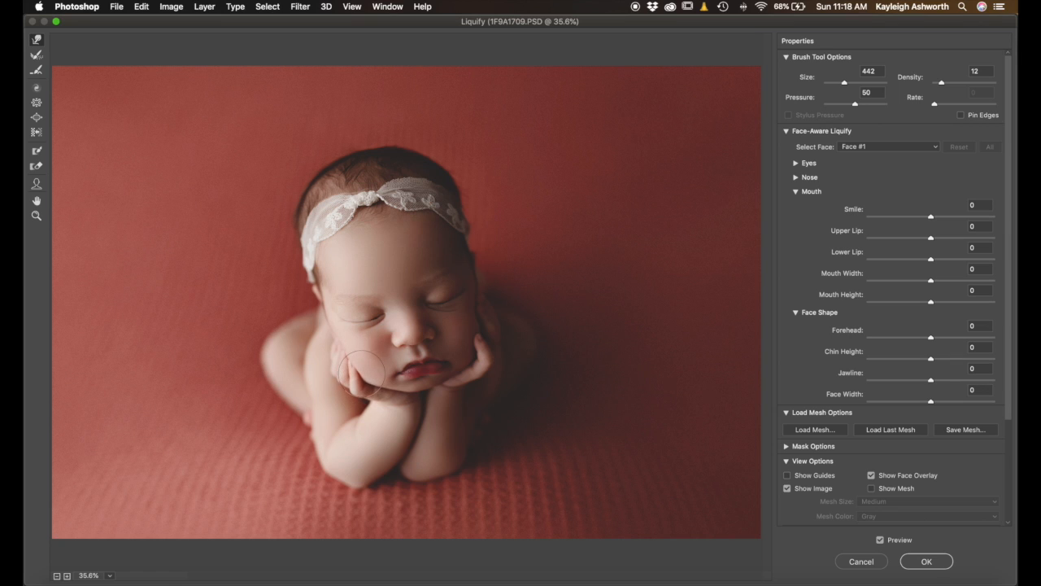
pyautogui.moveTo(390, 387); pyautogui.dragTo(381, 386)
# Refine the contour of the cheek resting against the fingers with Forward Warp strokes and apply the Liquify changes.
pyautogui.press('super+equal')
pyautogui.press('super+equal')
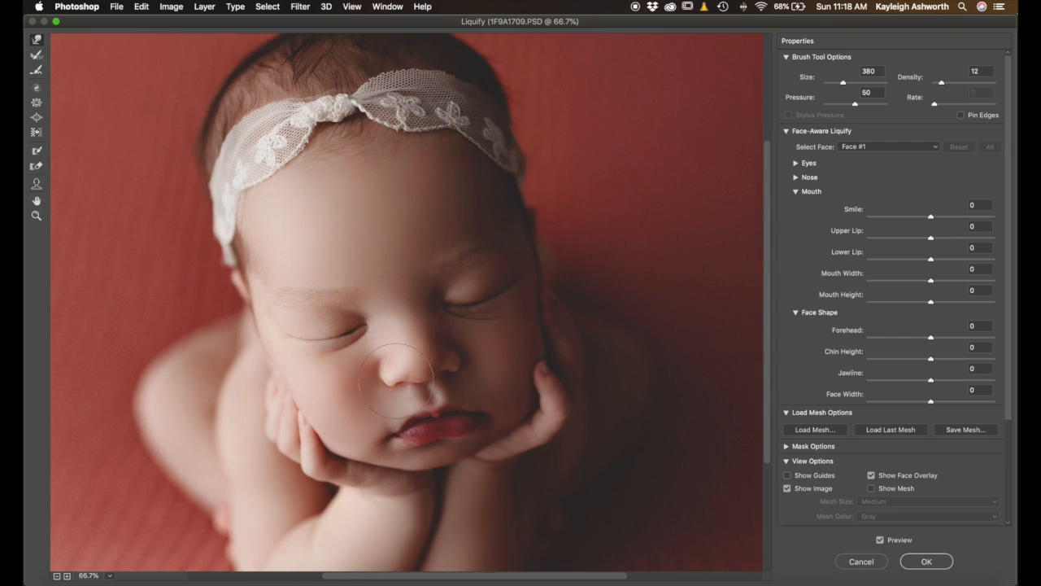
pyautogui.scroll(-3, 397, 380)
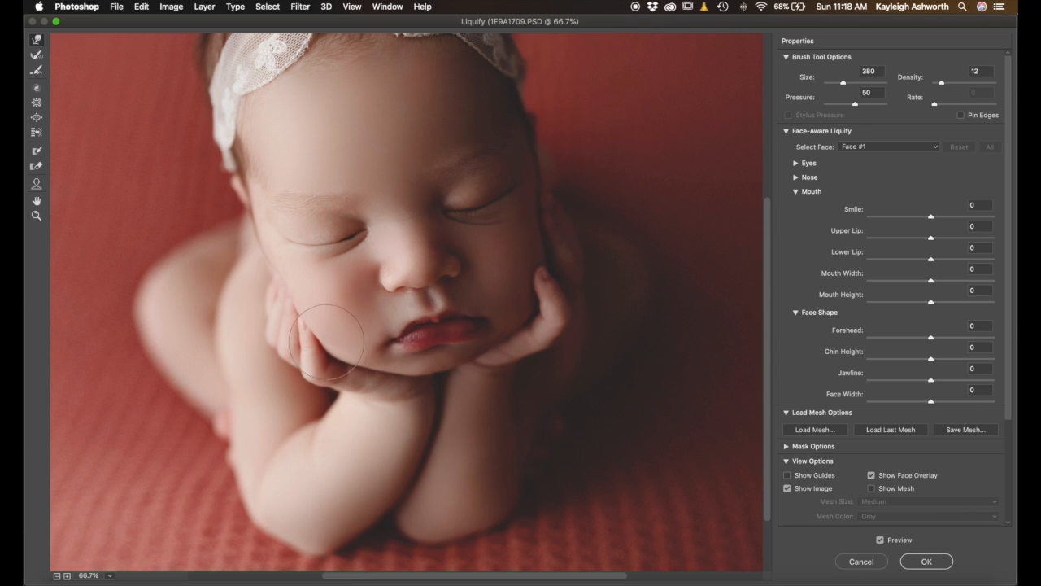
pyautogui.moveTo(332, 338); pyautogui.dragTo(301, 341)
pyautogui.moveTo(285, 277); pyautogui.dragTo(368, 278)
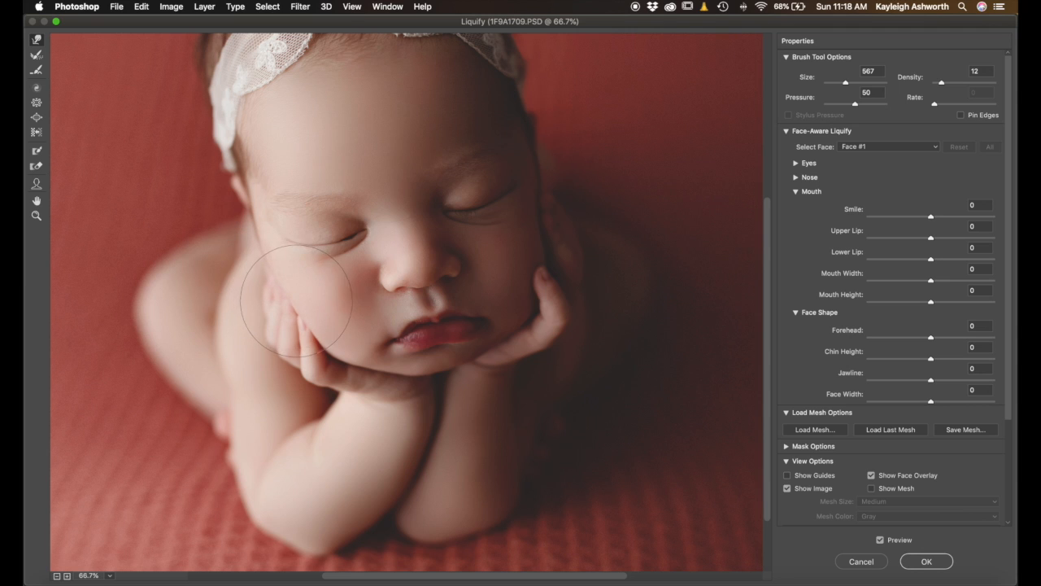
pyautogui.press('super+0')
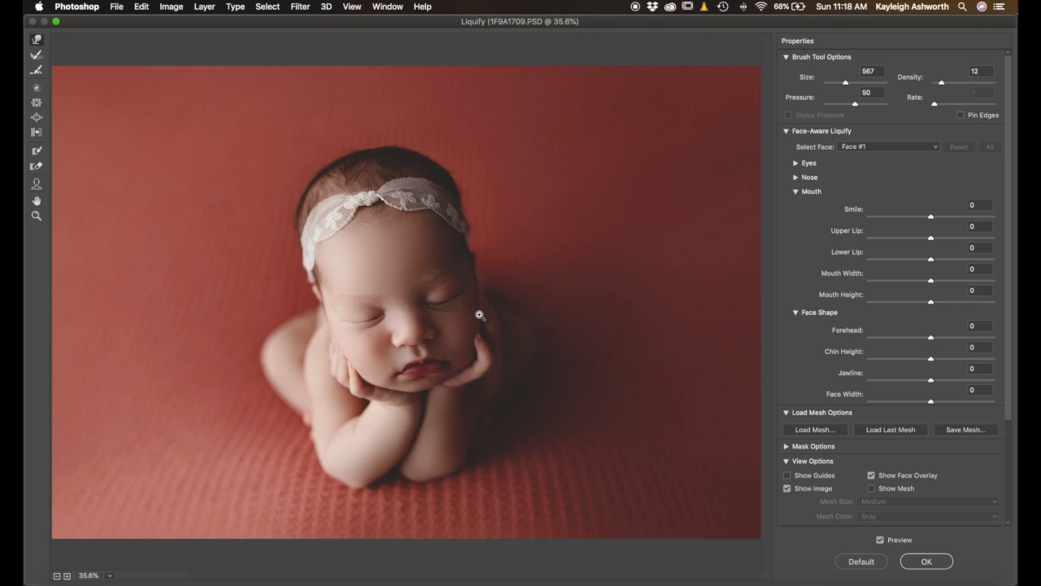
pyautogui.press('Return')
# Compare the portrait with and without the liquified layer, and merge and save the visible layers.
pyautogui.click(723, 314)
pyautogui.click(723, 313)
pyautogui.click(723, 313)
pyautogui.click(723, 313)
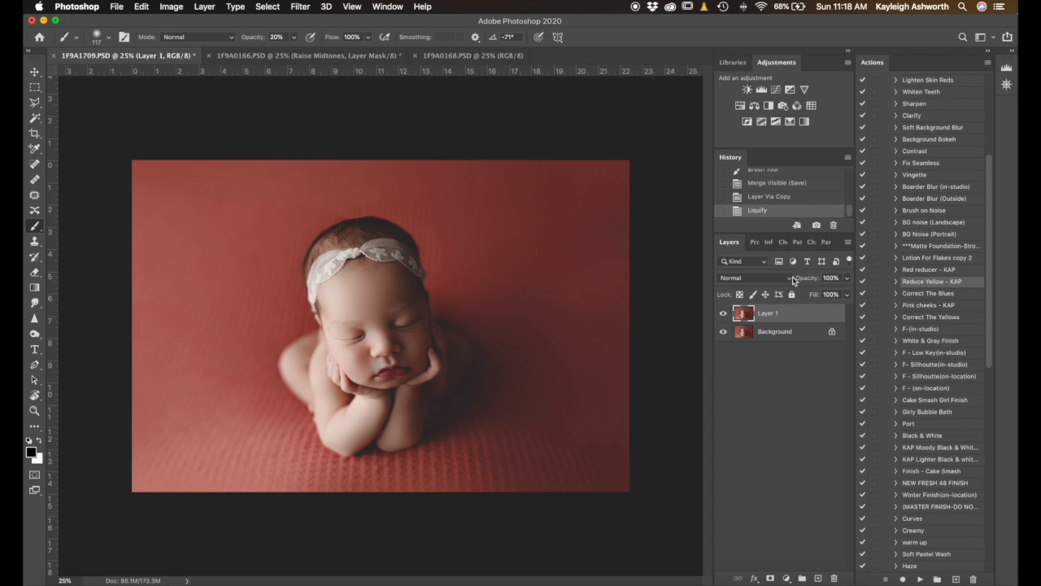
pyautogui.press('super+shift+e')
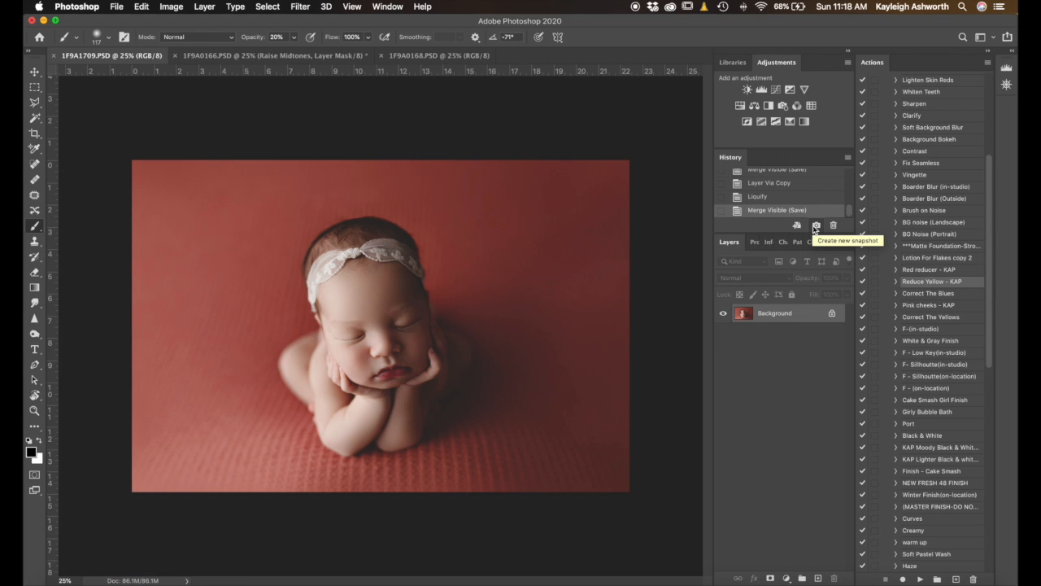
# Inspect the finished portrait up close and repeatedly compare the original 1F9A1709.PSD snapshot with the last merged history state.
pyautogui.press('super+equal')
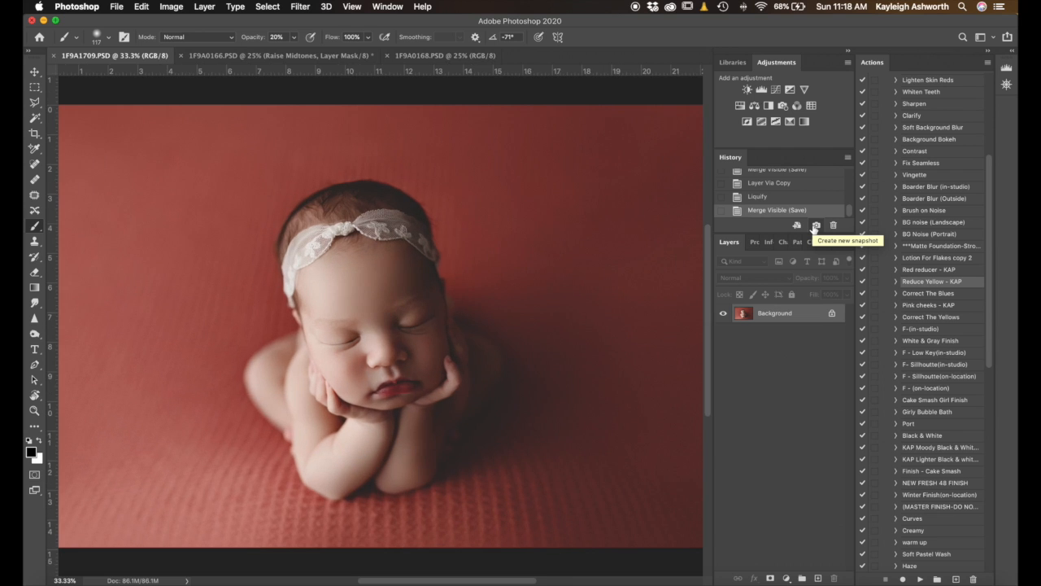
pyautogui.press('super+equal')
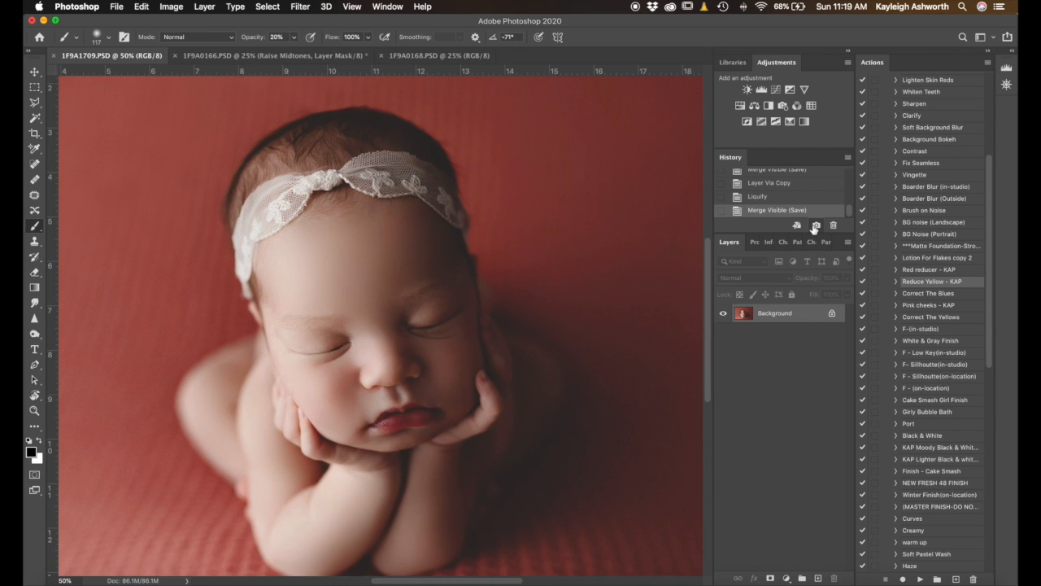
pyautogui.press('super+0')
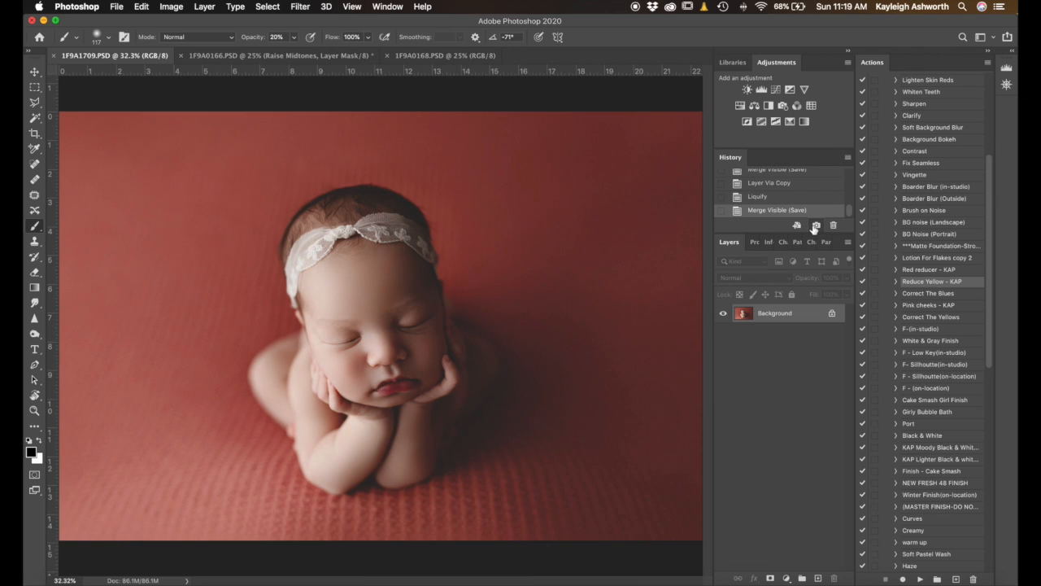
pyautogui.press('super+minus')
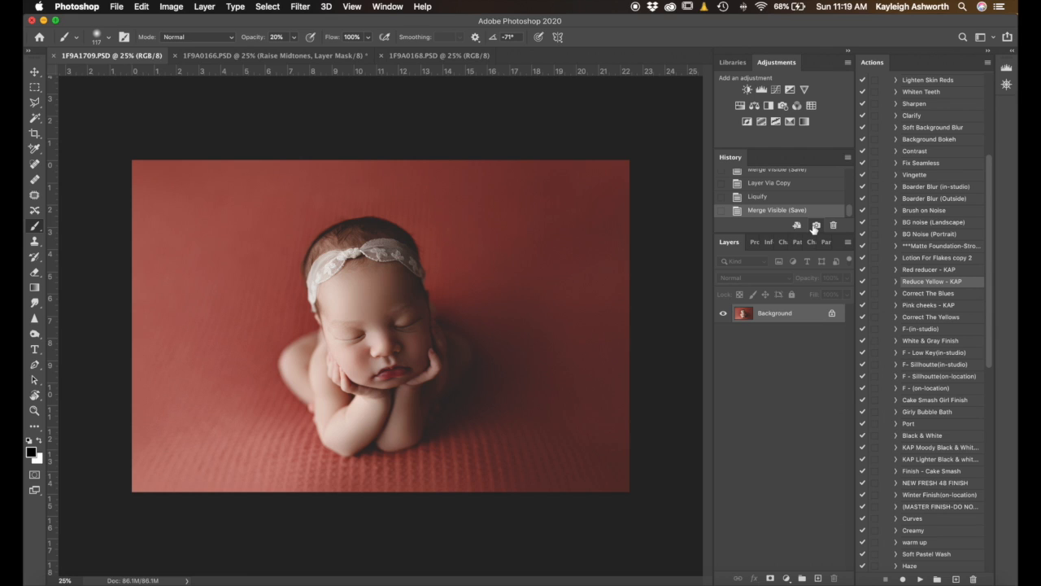
pyautogui.scroll(5, 788, 204)
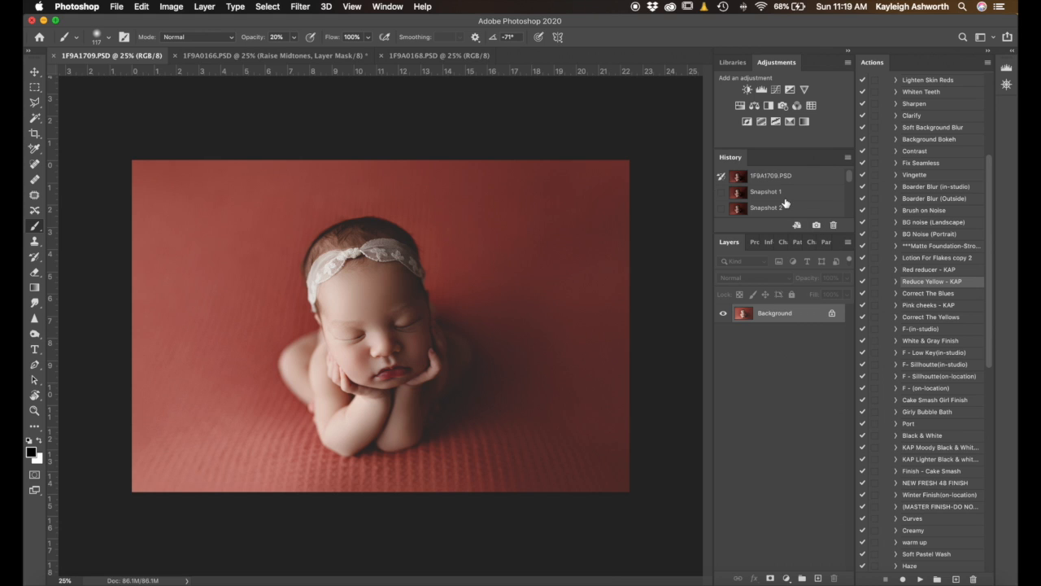
pyautogui.click(793, 179)
pyautogui.scroll(-5, 793, 182)
pyautogui.click(786, 211)
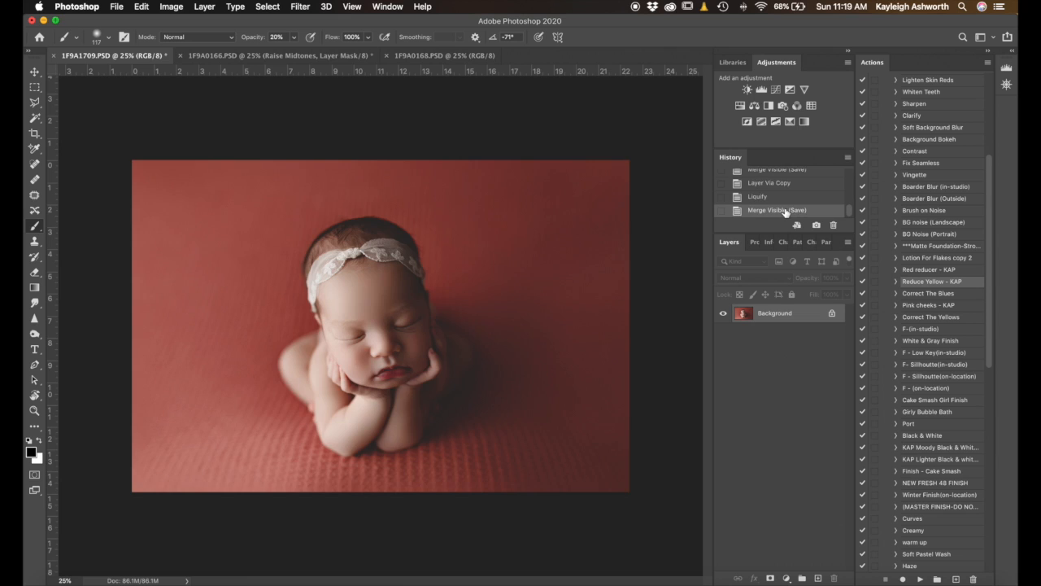
pyautogui.scroll(5, 785, 210)
pyautogui.click(788, 179)
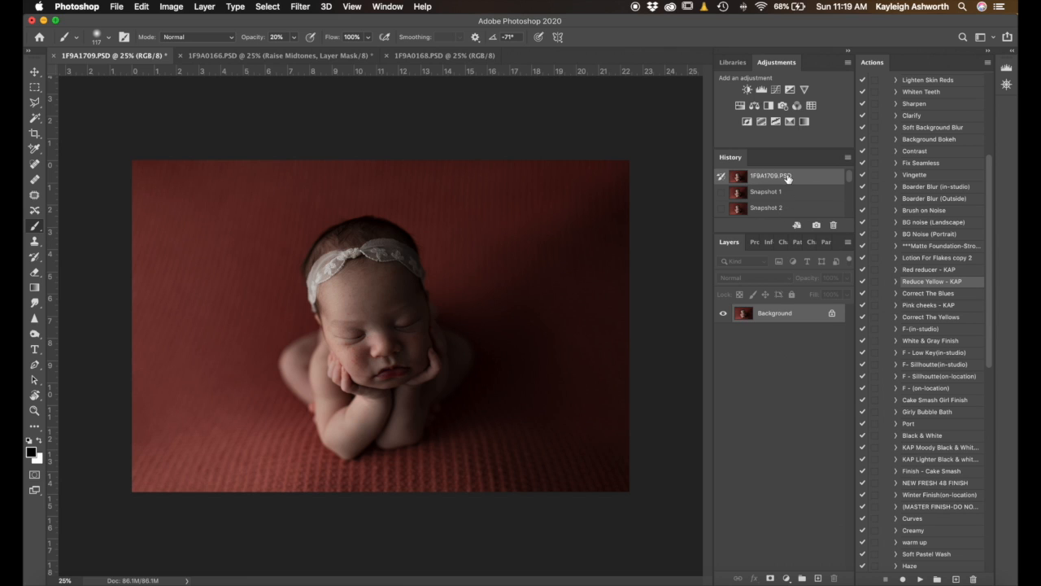
pyautogui.scroll(-5, 788, 182)
pyautogui.click(779, 211)
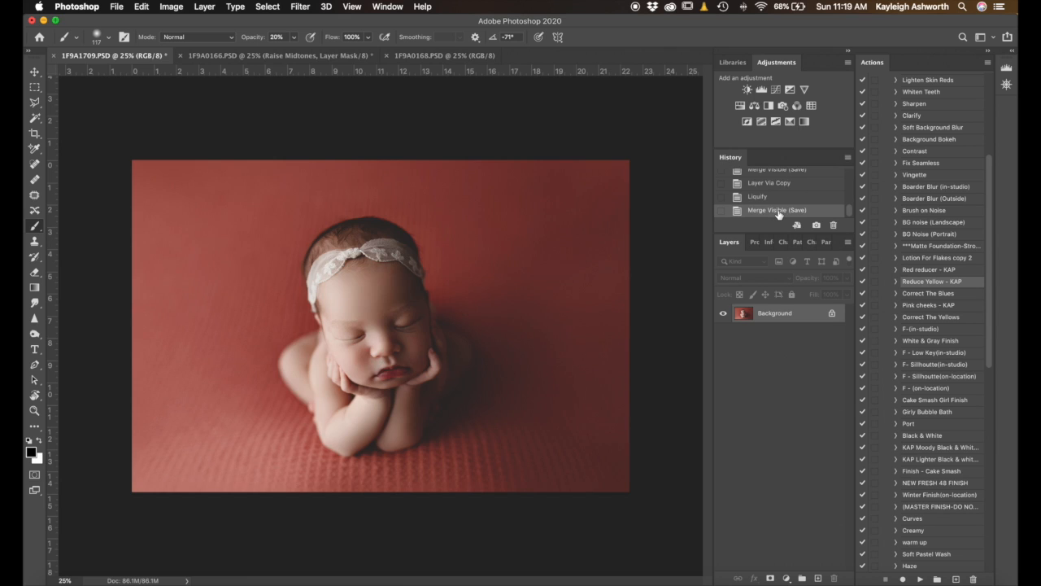
pyautogui.scroll(5, 778, 211)
pyautogui.click(782, 180)
pyautogui.scroll(-5, 777, 178)
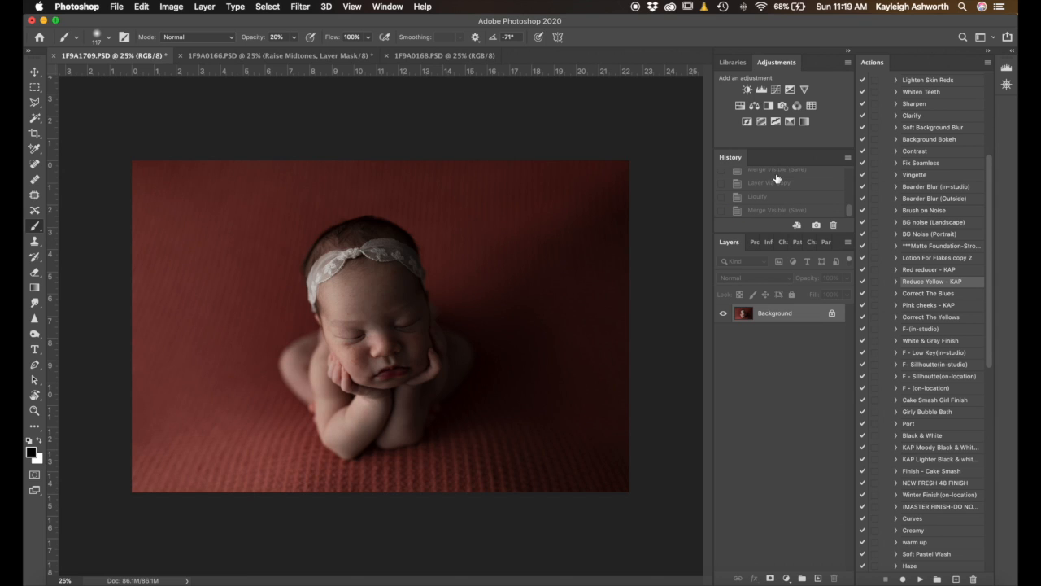
pyautogui.click(776, 211)
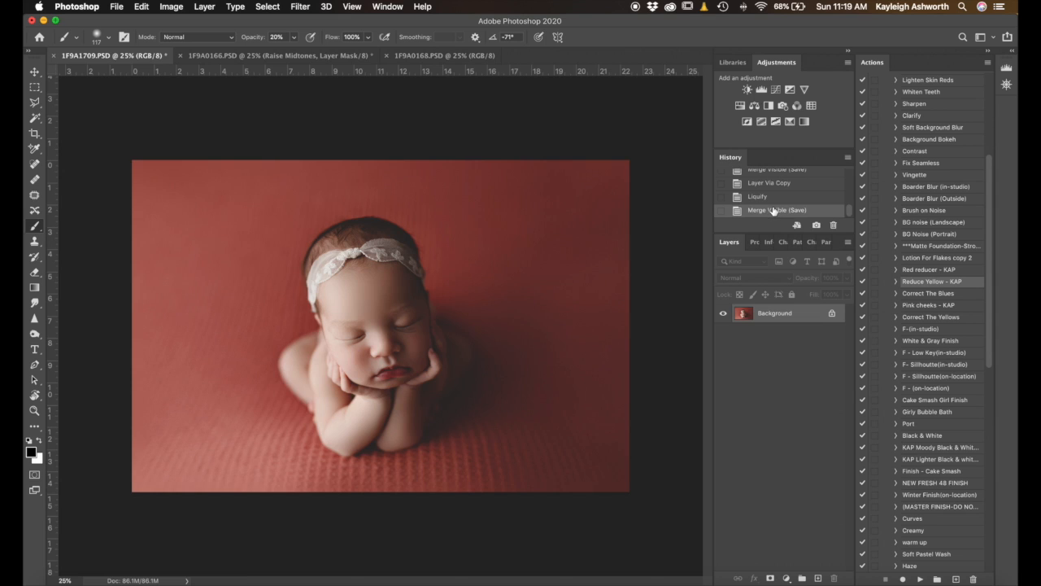
pyautogui.scroll(5, 774, 209)
pyautogui.click(771, 178)
pyautogui.scroll(-5, 775, 181)
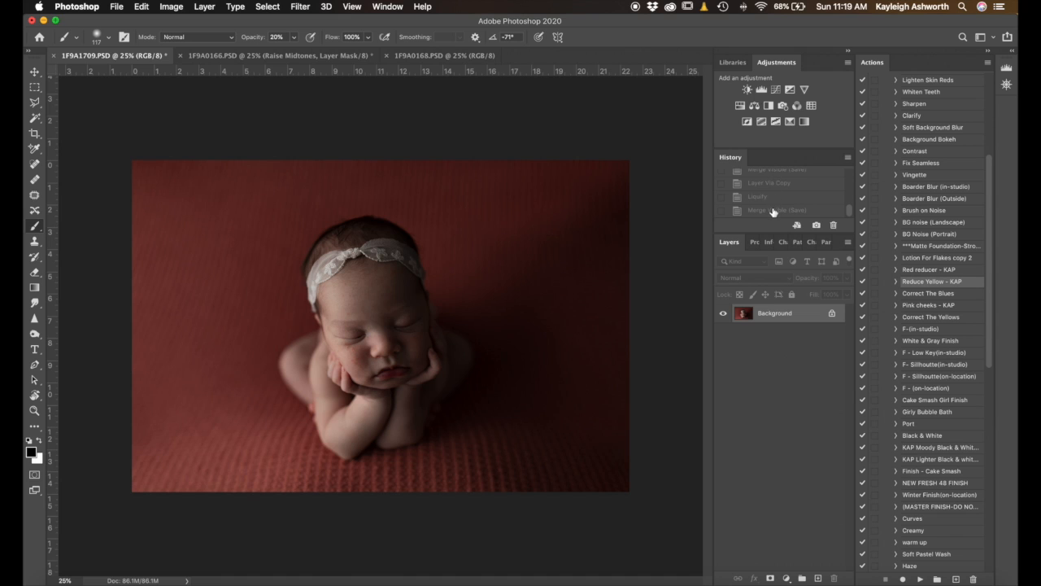
pyautogui.click(772, 210)
pyautogui.scroll(5, 774, 211)
pyautogui.click(773, 178)
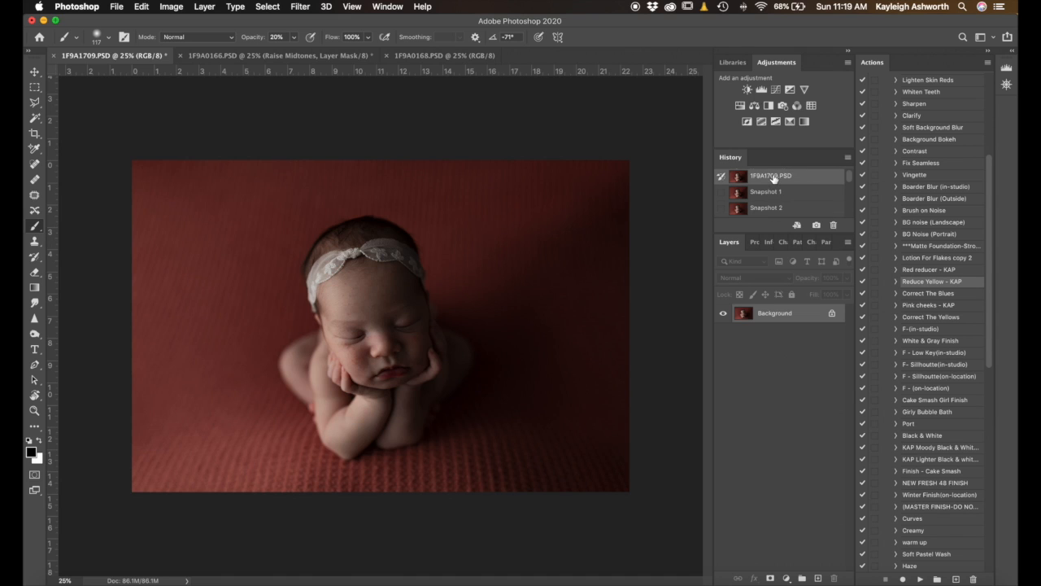
pyautogui.scroll(-5, 774, 187)
pyautogui.click(774, 211)
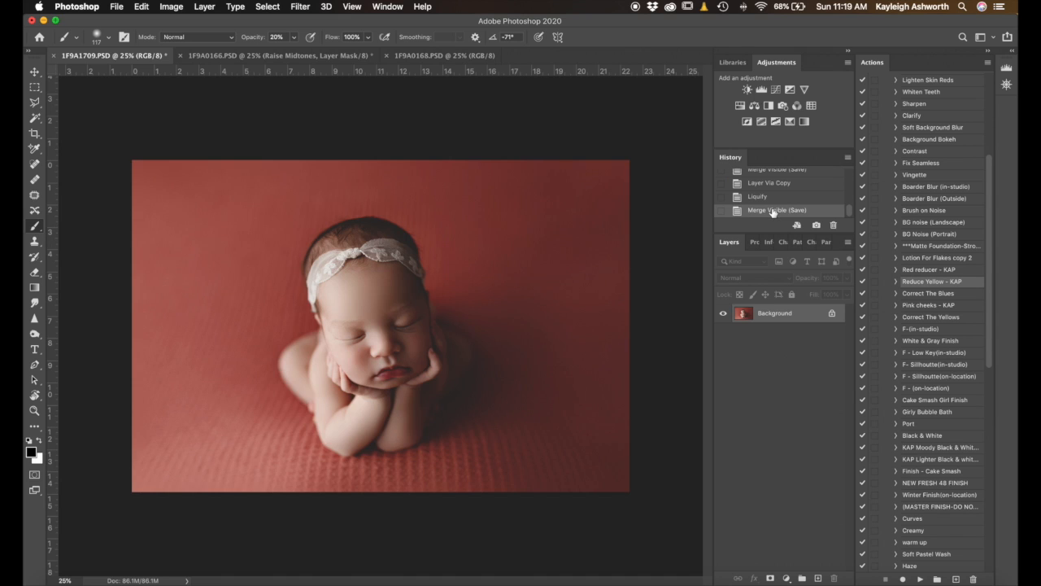